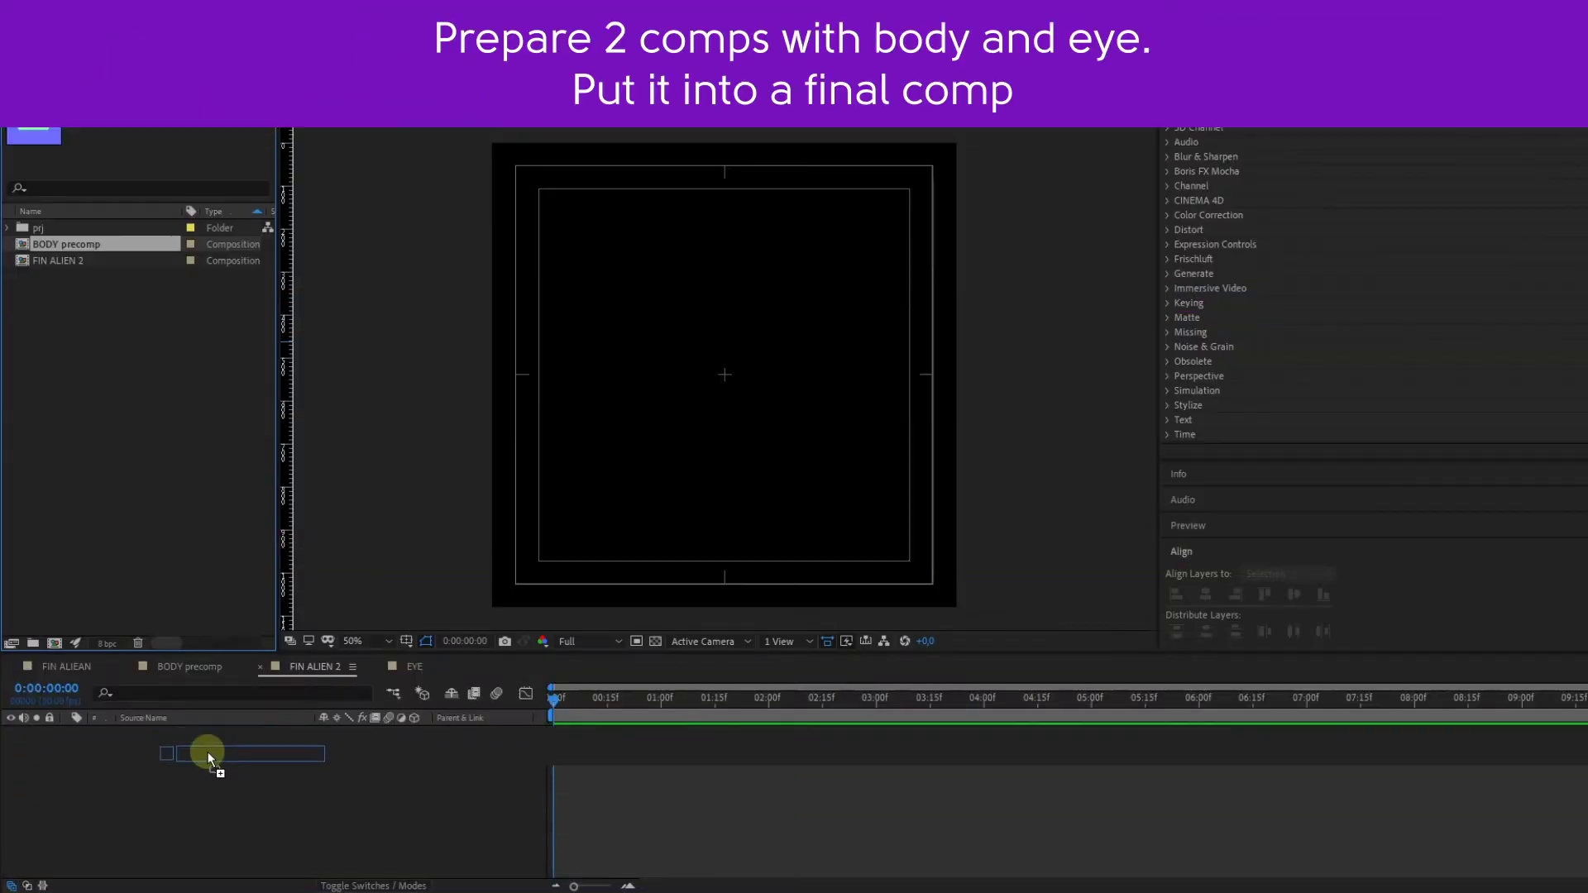
Add the BODY precomp to FIN ALIEN 2 and check the EYE comp's white and PUPIL layers
{"action": "left_click_drag", "start_coordinate": [208, 735], "coordinate": [207, 745]}
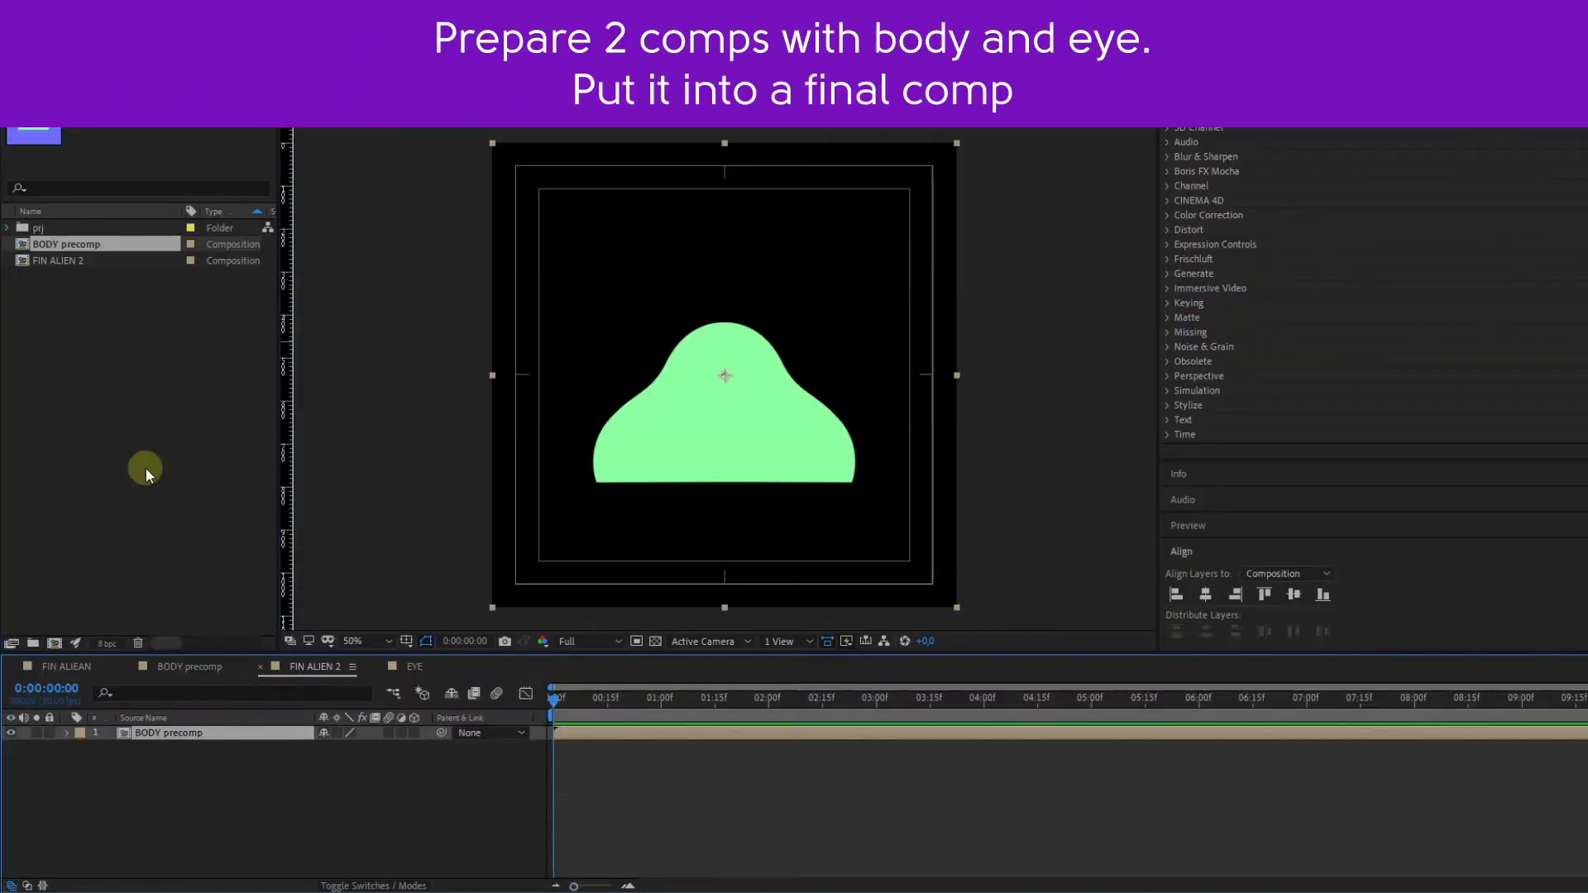
{"action": "left_click", "coordinate": [412, 666]}
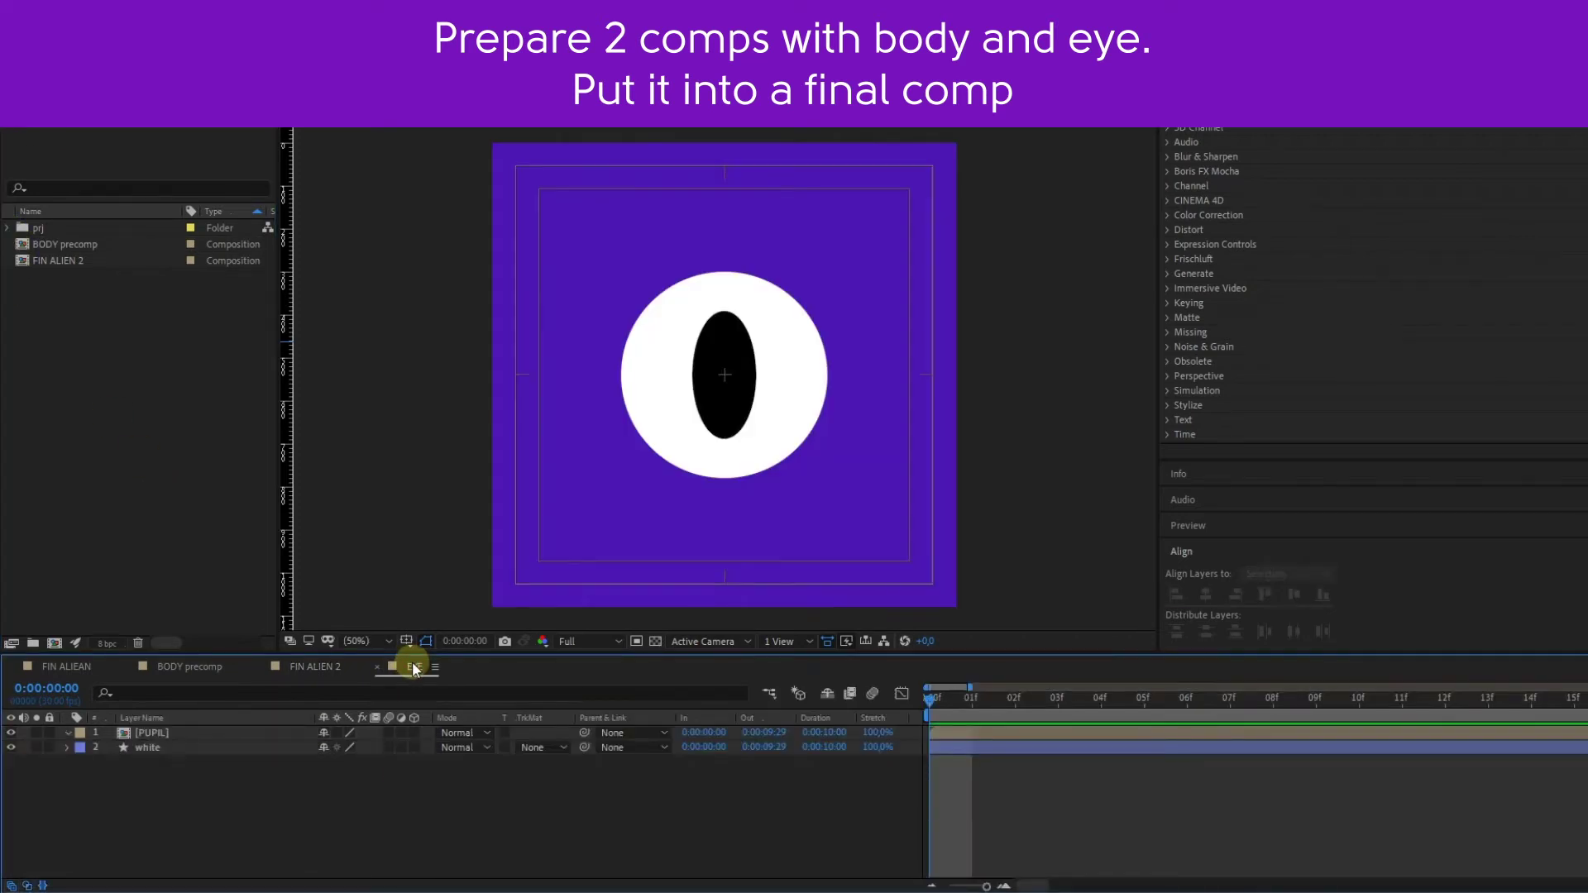
{"action": "left_click", "coordinate": [187, 747]}
{"action": "left_click", "coordinate": [10, 747]}
{"action": "left_click", "coordinate": [11, 747]}
{"action": "left_click", "coordinate": [11, 733]}
{"action": "left_click", "coordinate": [11, 733]}
{"action": "left_click", "coordinate": [319, 666]}
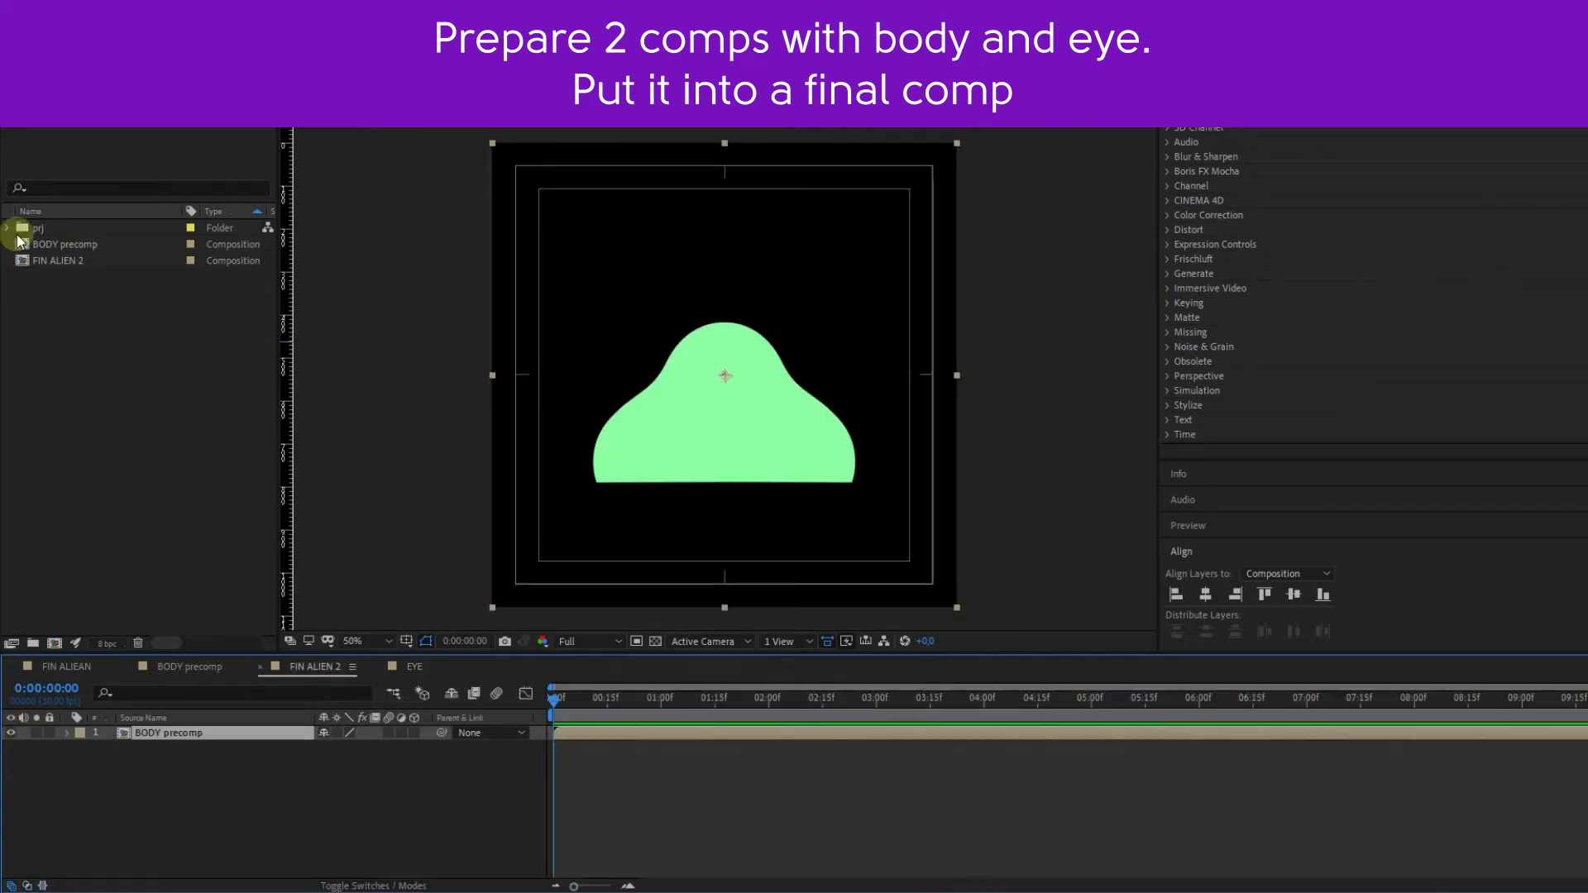
Add the EYE comp above the body, scaled down and placed at upper left
{"action": "left_click", "coordinate": [10, 229]}
{"action": "left_click_drag", "start_coordinate": [58, 284], "coordinate": [160, 734]}
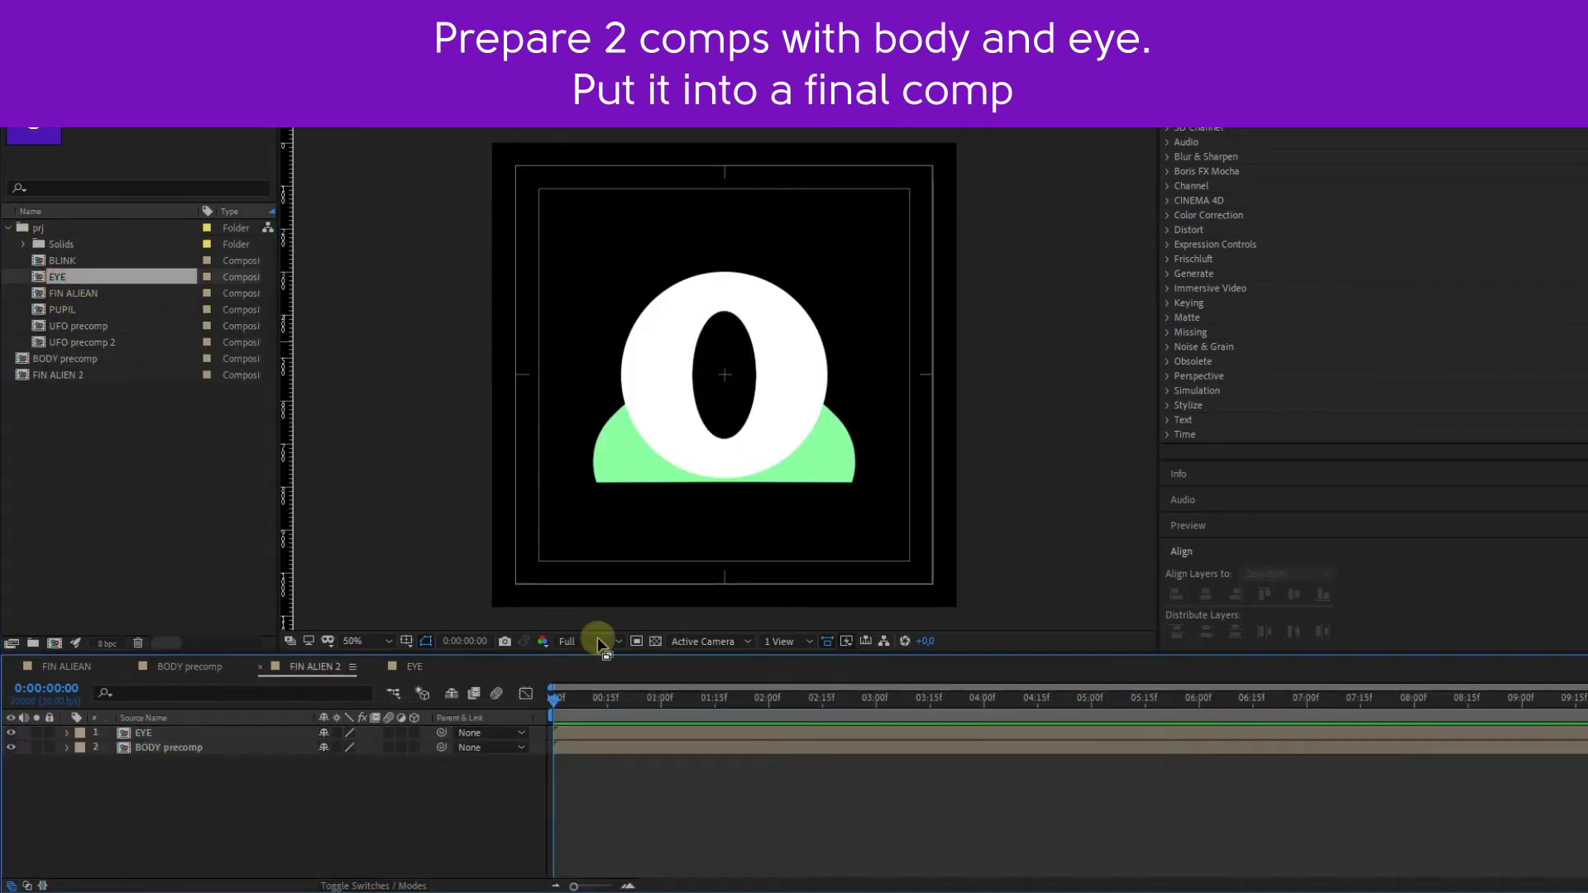
{"action": "left_click_drag", "start_coordinate": [950, 607], "coordinate": [852, 504]}
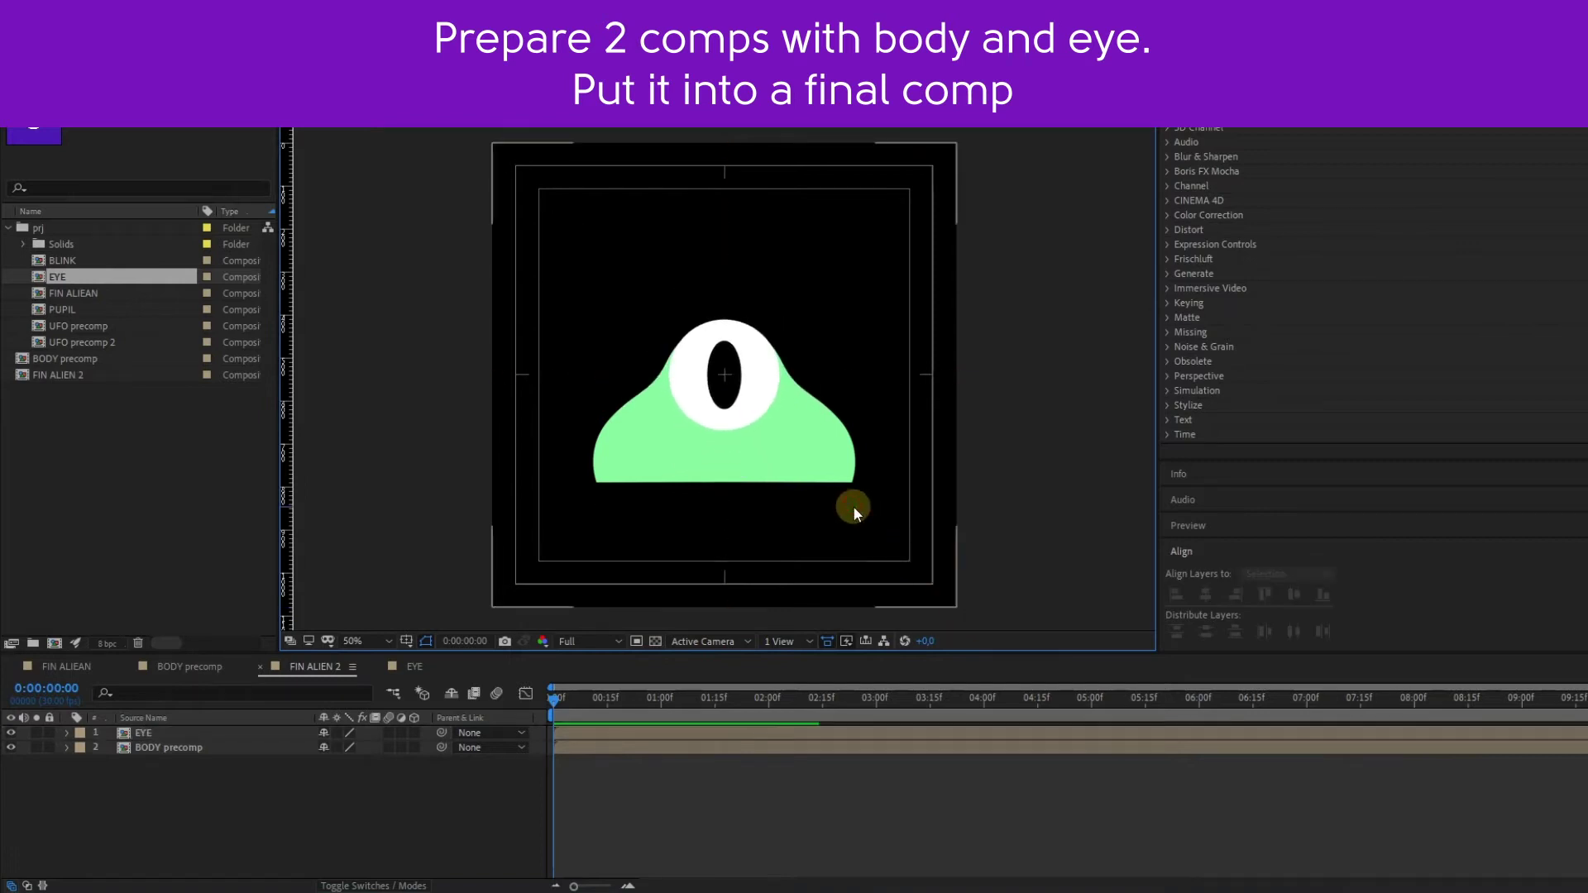
{"action": "left_click_drag", "start_coordinate": [732, 378], "coordinate": [647, 280]}
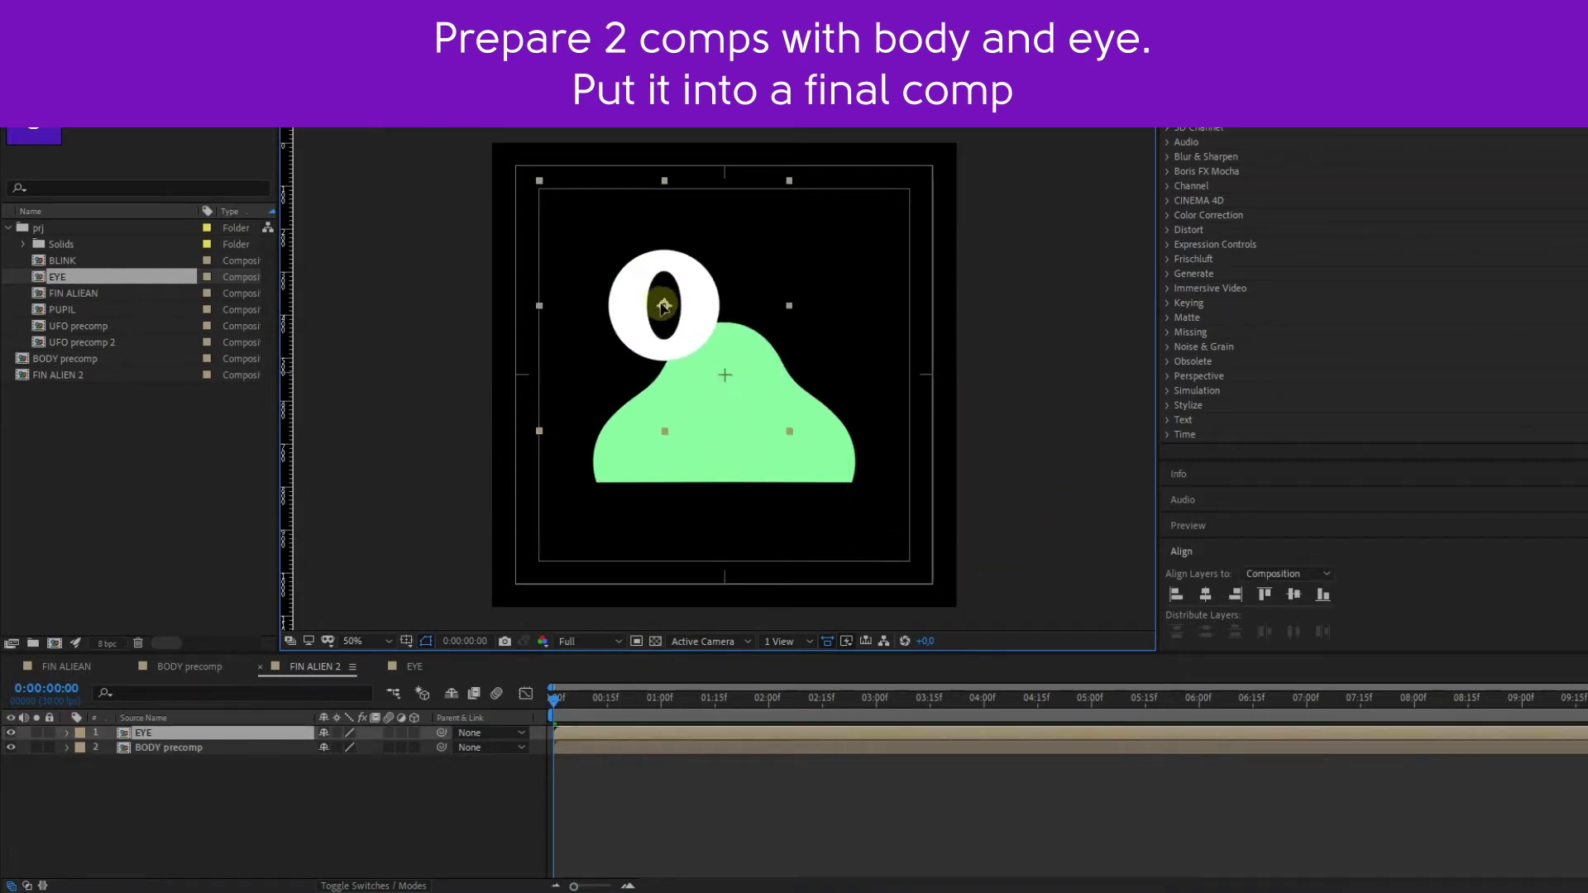
{"action": "left_click_drag", "start_coordinate": [747, 382], "coordinate": [760, 396]}
{"action": "left_click_drag", "start_coordinate": [698, 248], "coordinate": [816, 279]}
Duplicate the eye for a second eye and label both EYE layers orange
{"action": "key", "text": "ctrl+d"}
{"action": "left_click", "coordinate": [623, 295], "text": "shift"}
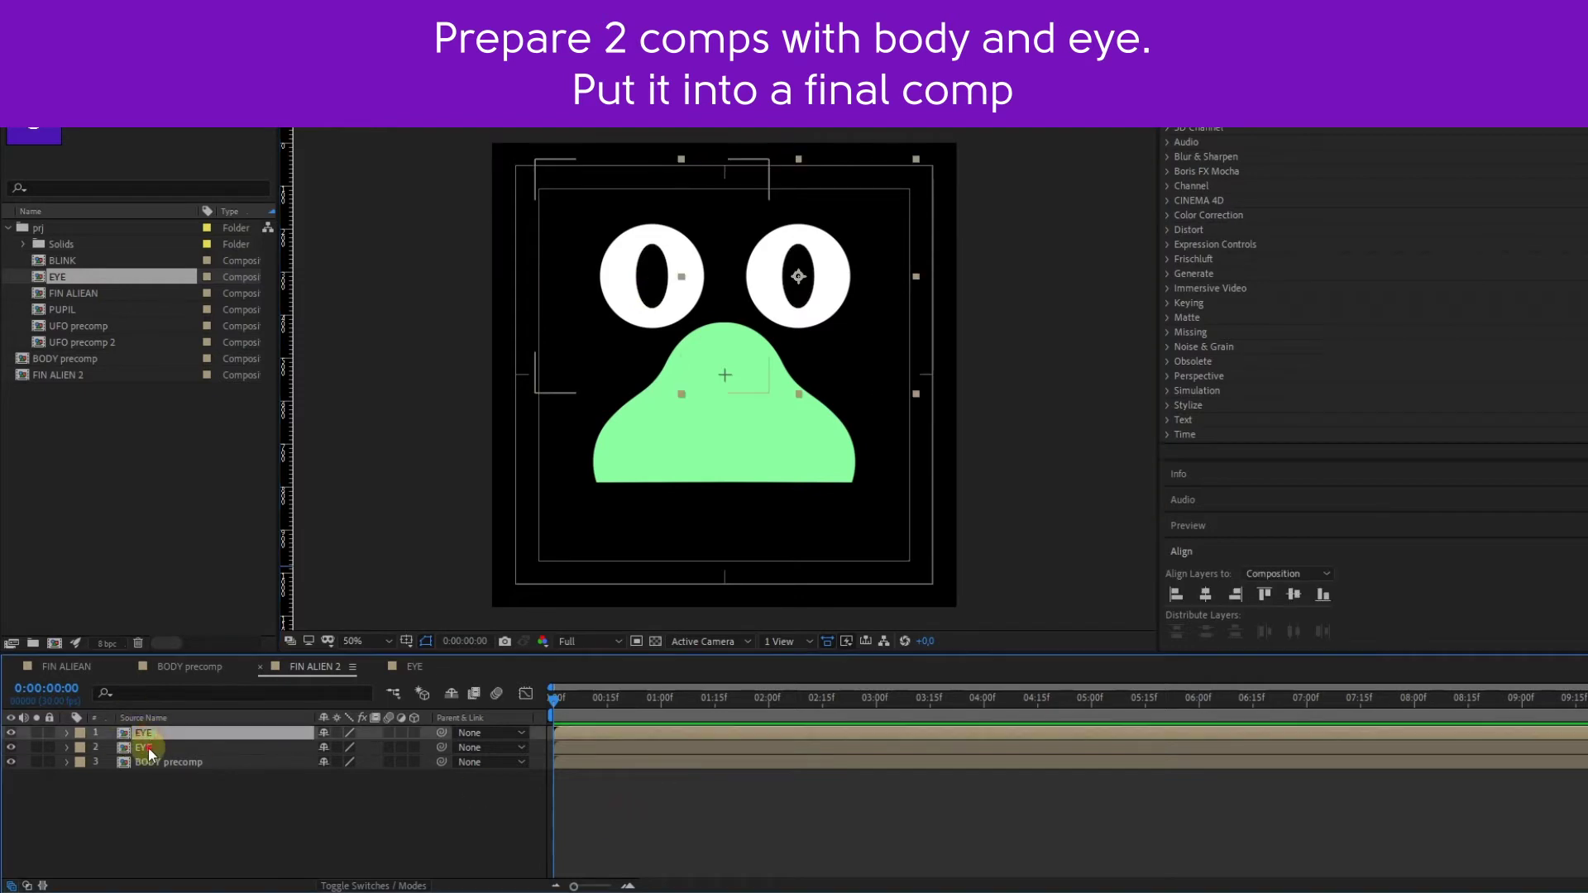
{"action": "left_click", "coordinate": [80, 733]}
{"action": "left_click", "coordinate": [124, 634]}
Give the new line's stroke the body's green, sampled with the eyedropper
{"action": "left_click", "coordinate": [138, 762]}
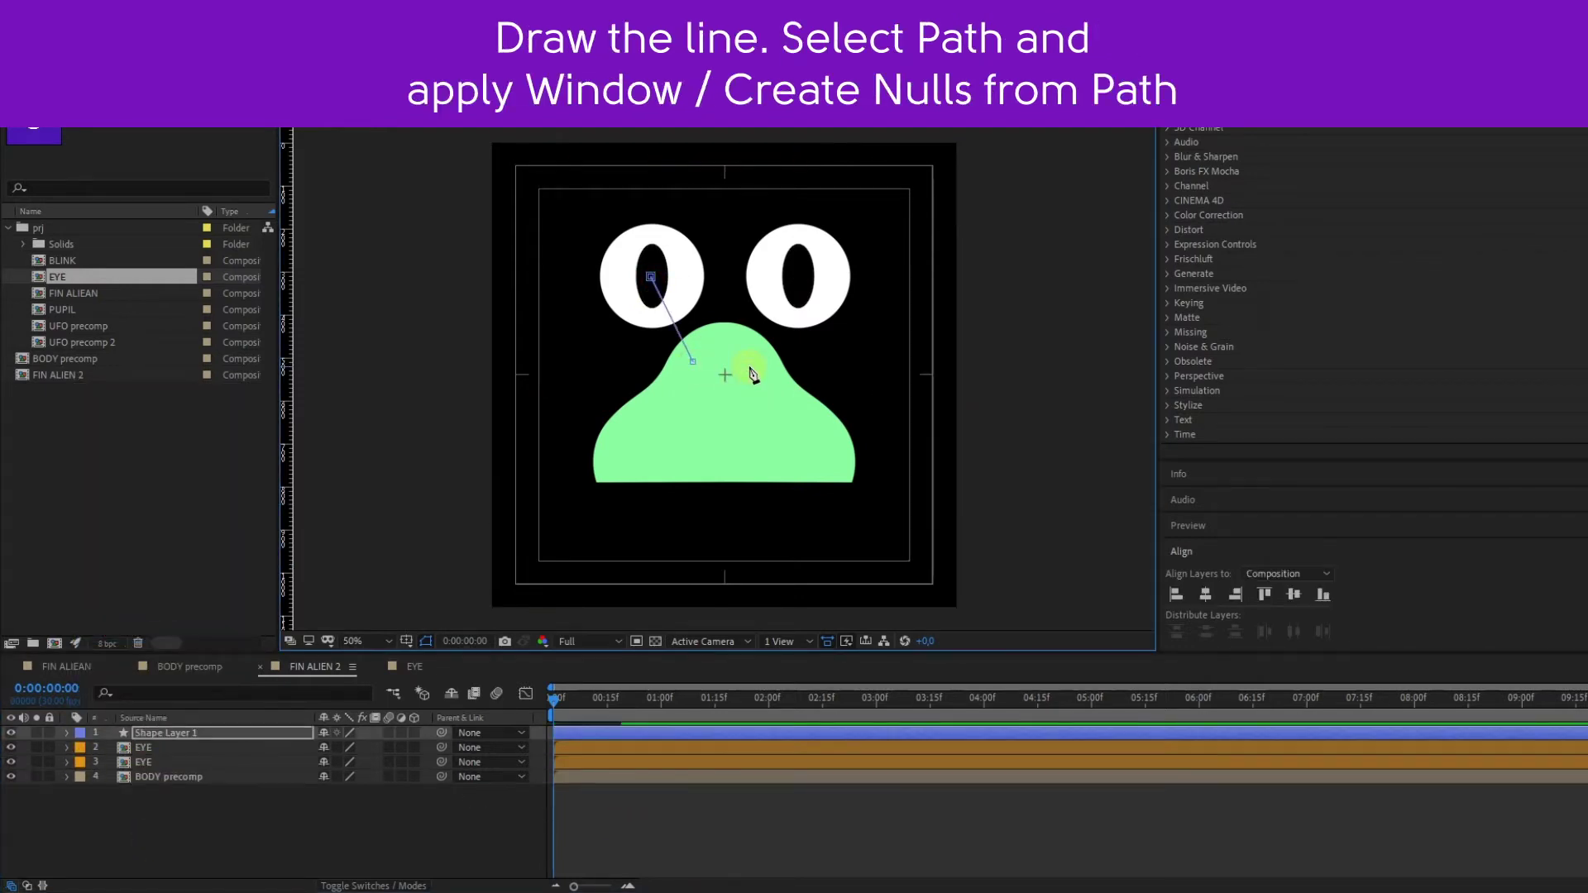
{"action": "left_click", "coordinate": [1245, 341]}
{"action": "left_click", "coordinate": [773, 417]}
{"action": "left_click", "coordinate": [1303, 261]}
Rename the line layer L_line and move it below both EYE layers
{"action": "left_click", "coordinate": [163, 736]}
{"action": "key", "text": "Return"}
{"action": "type", "text": "L_line"}
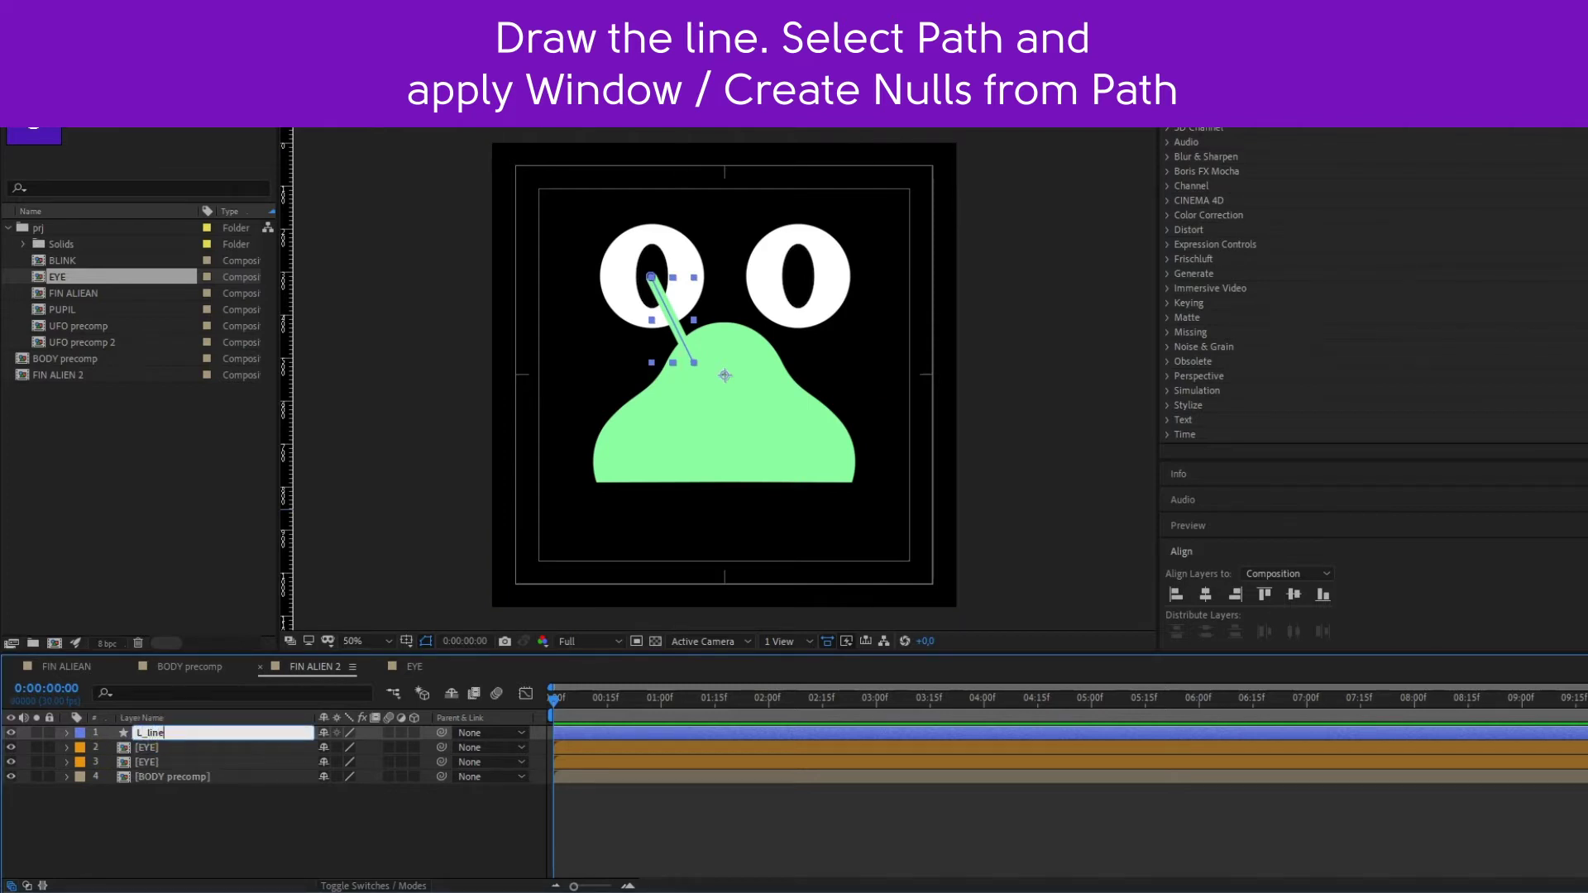
{"action": "left_click", "coordinate": [6, 714]}
{"action": "left_click_drag", "start_coordinate": [160, 735], "coordinate": [172, 767]}
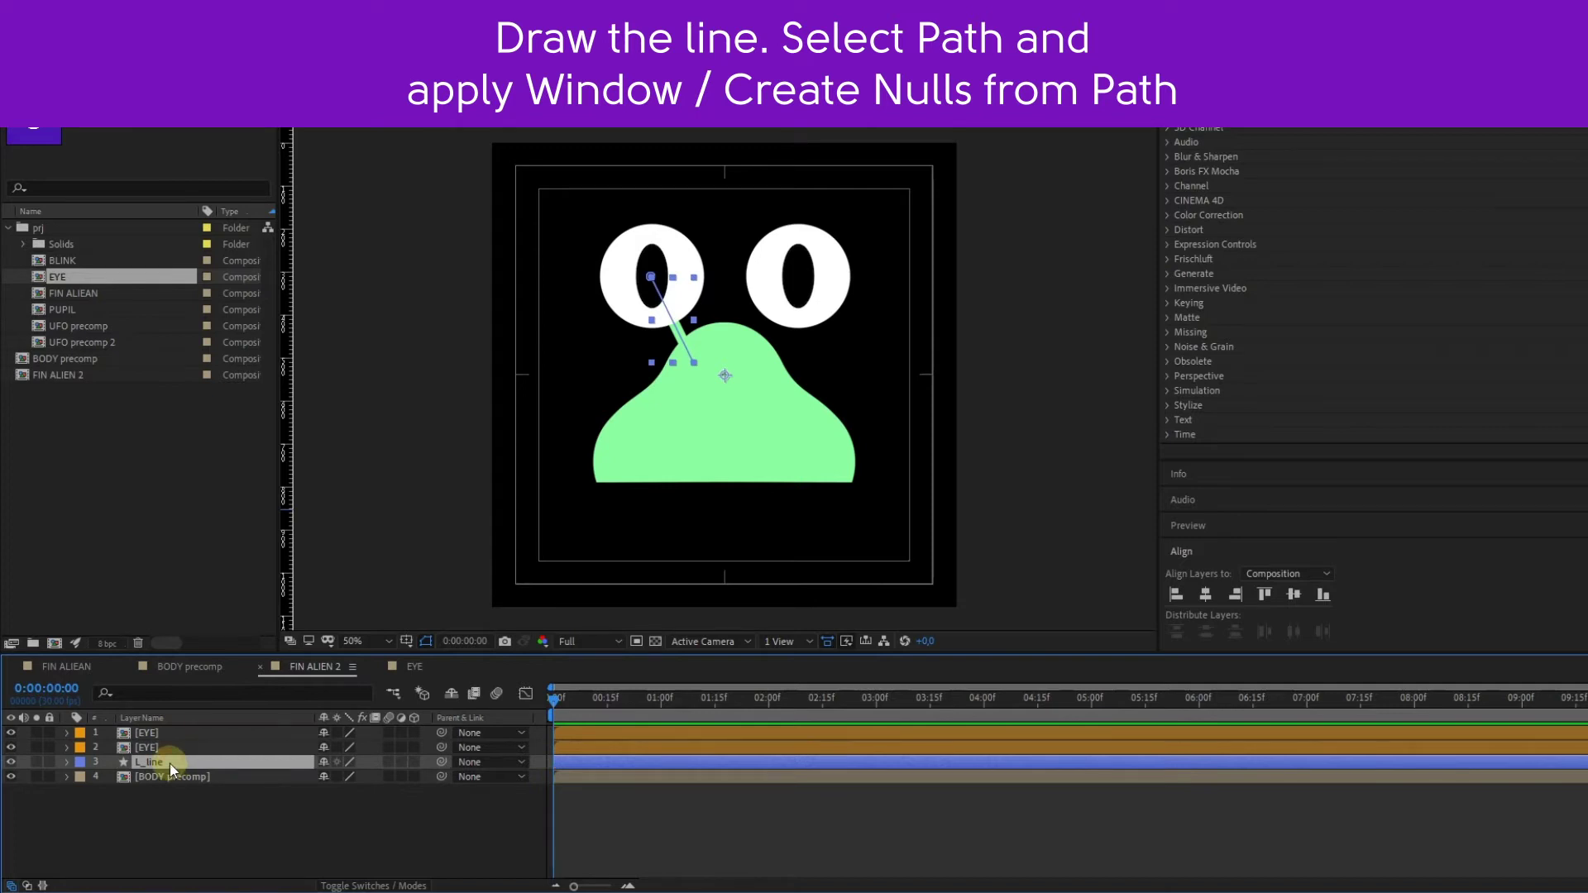
{"action": "left_click", "coordinate": [147, 763]}
Run Create Nulls From Paths with Points Follow Nulls on L_line's Path 1
{"action": "left_click", "coordinate": [279, 135]}
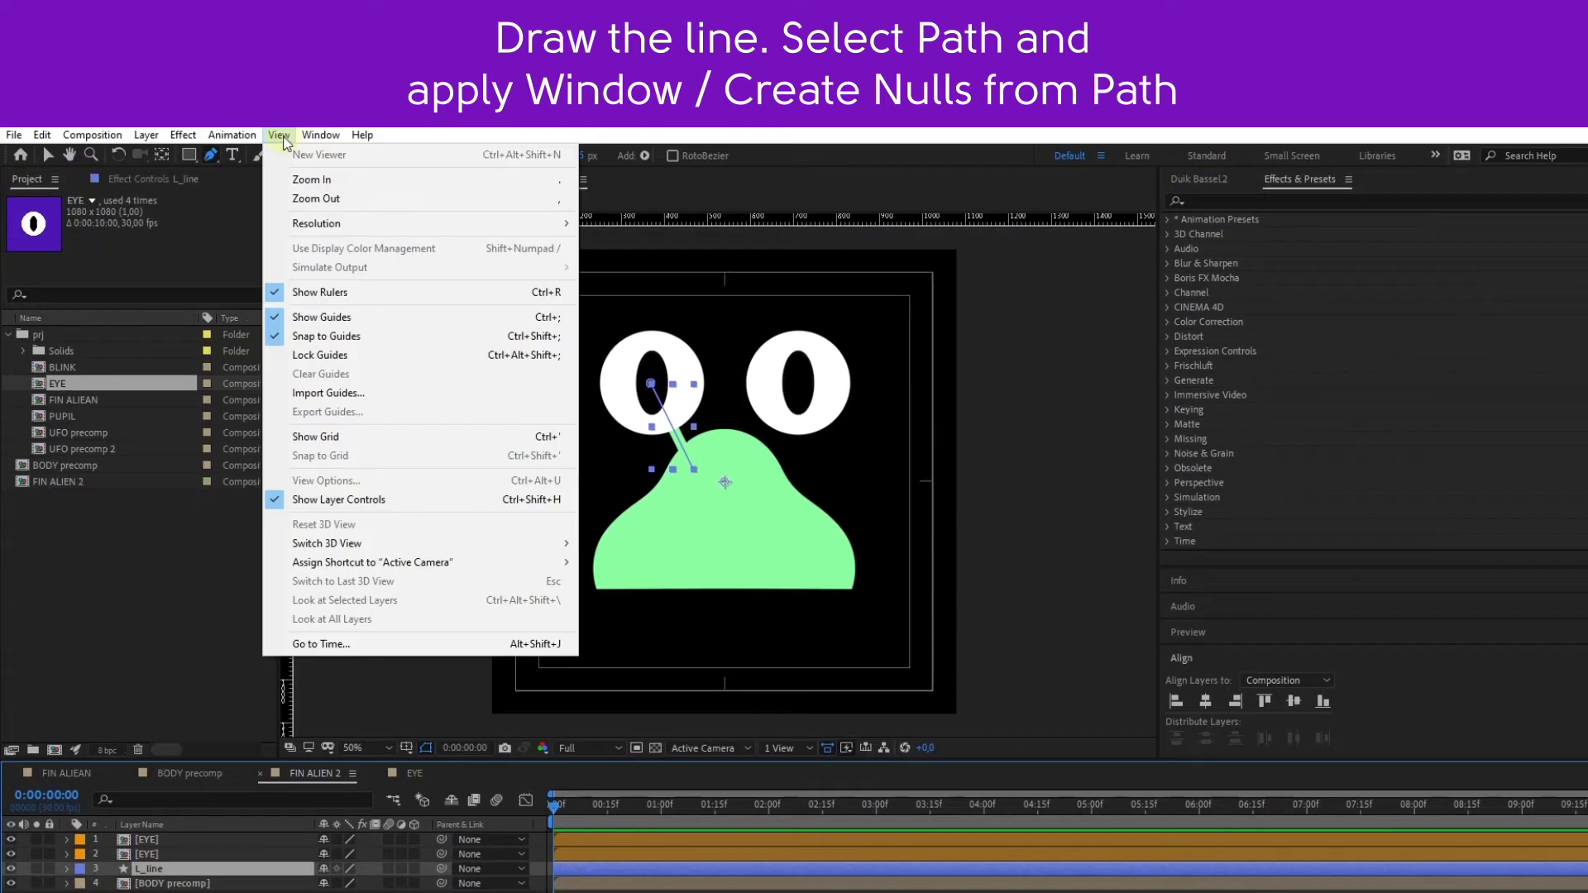
{"action": "left_click", "coordinate": [320, 135]}
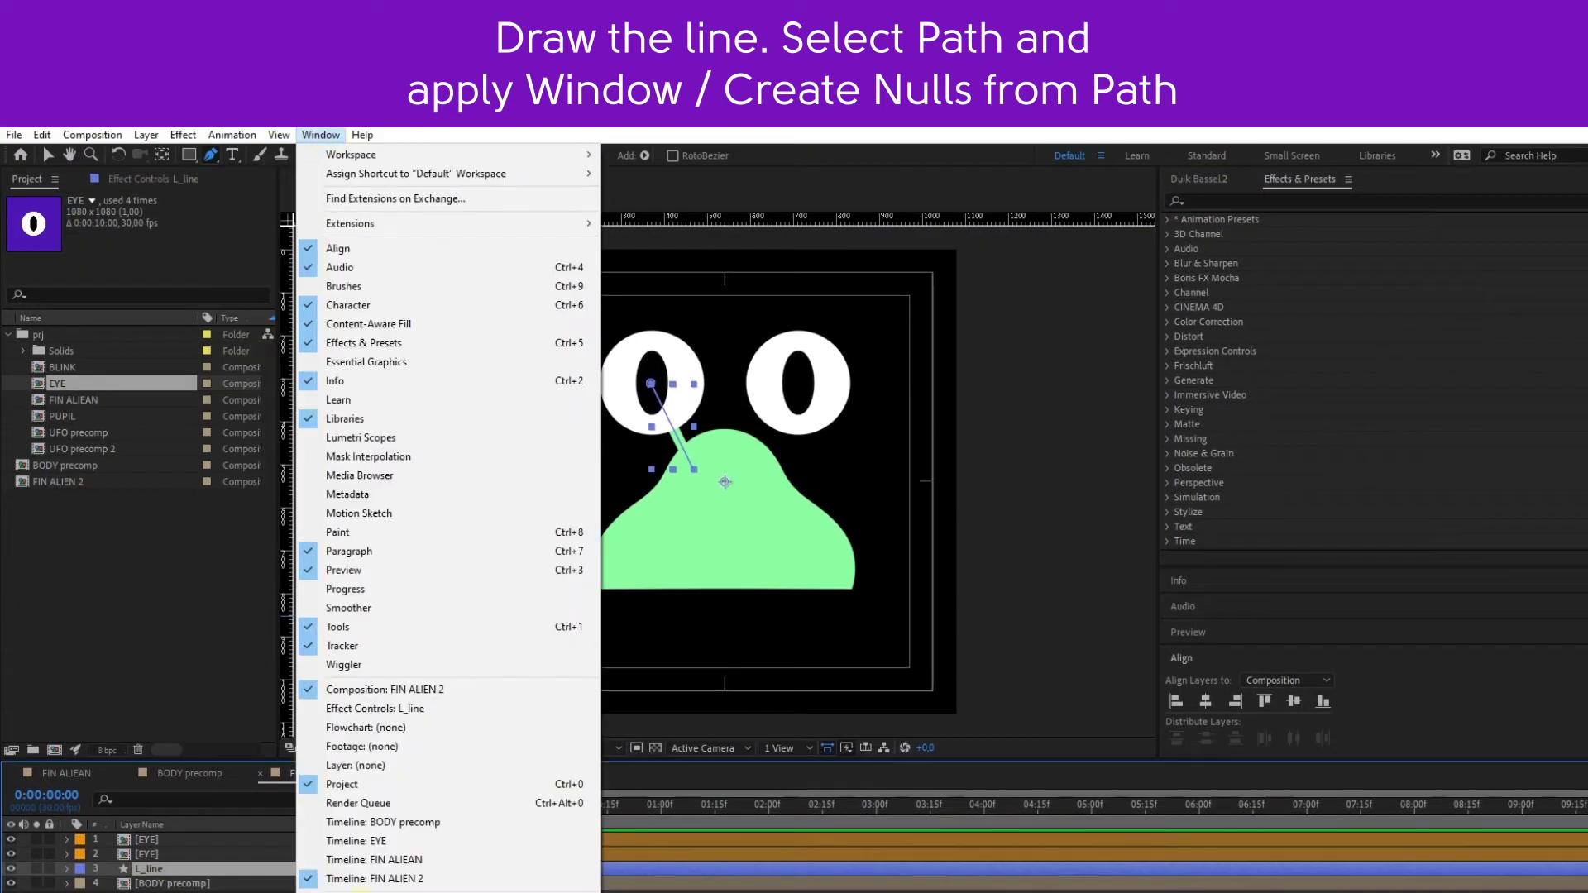
{"action": "left_click", "coordinate": [364, 891]}
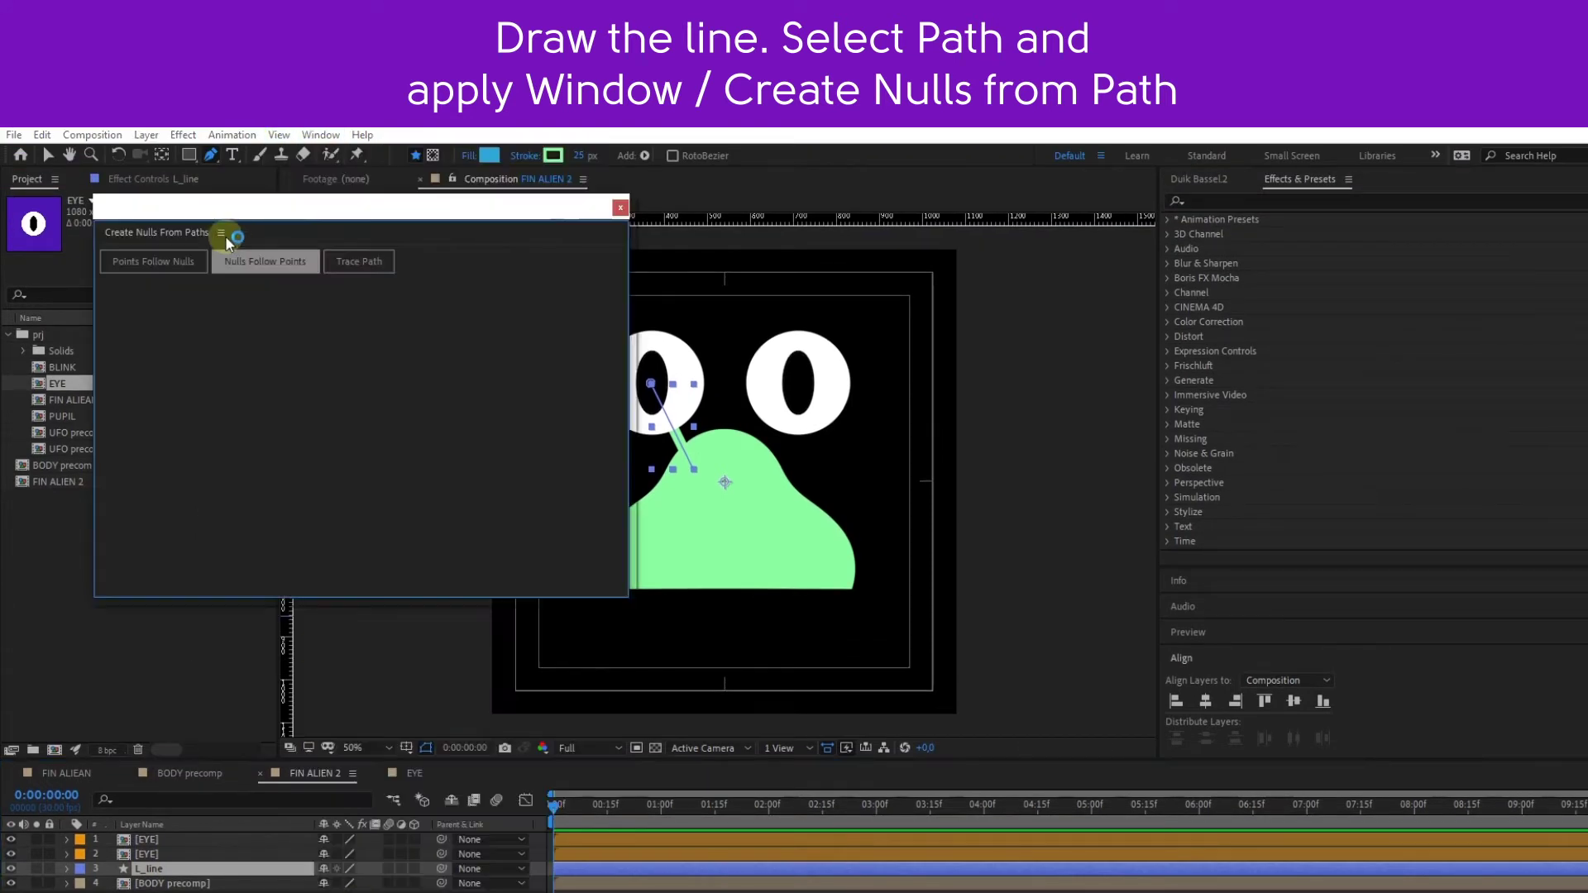
{"action": "left_click", "coordinate": [66, 868]}
{"action": "left_click", "coordinate": [83, 809]}
{"action": "left_click", "coordinate": [98, 823]}
{"action": "left_click", "coordinate": [111, 838]}
{"action": "left_click", "coordinate": [161, 853]}
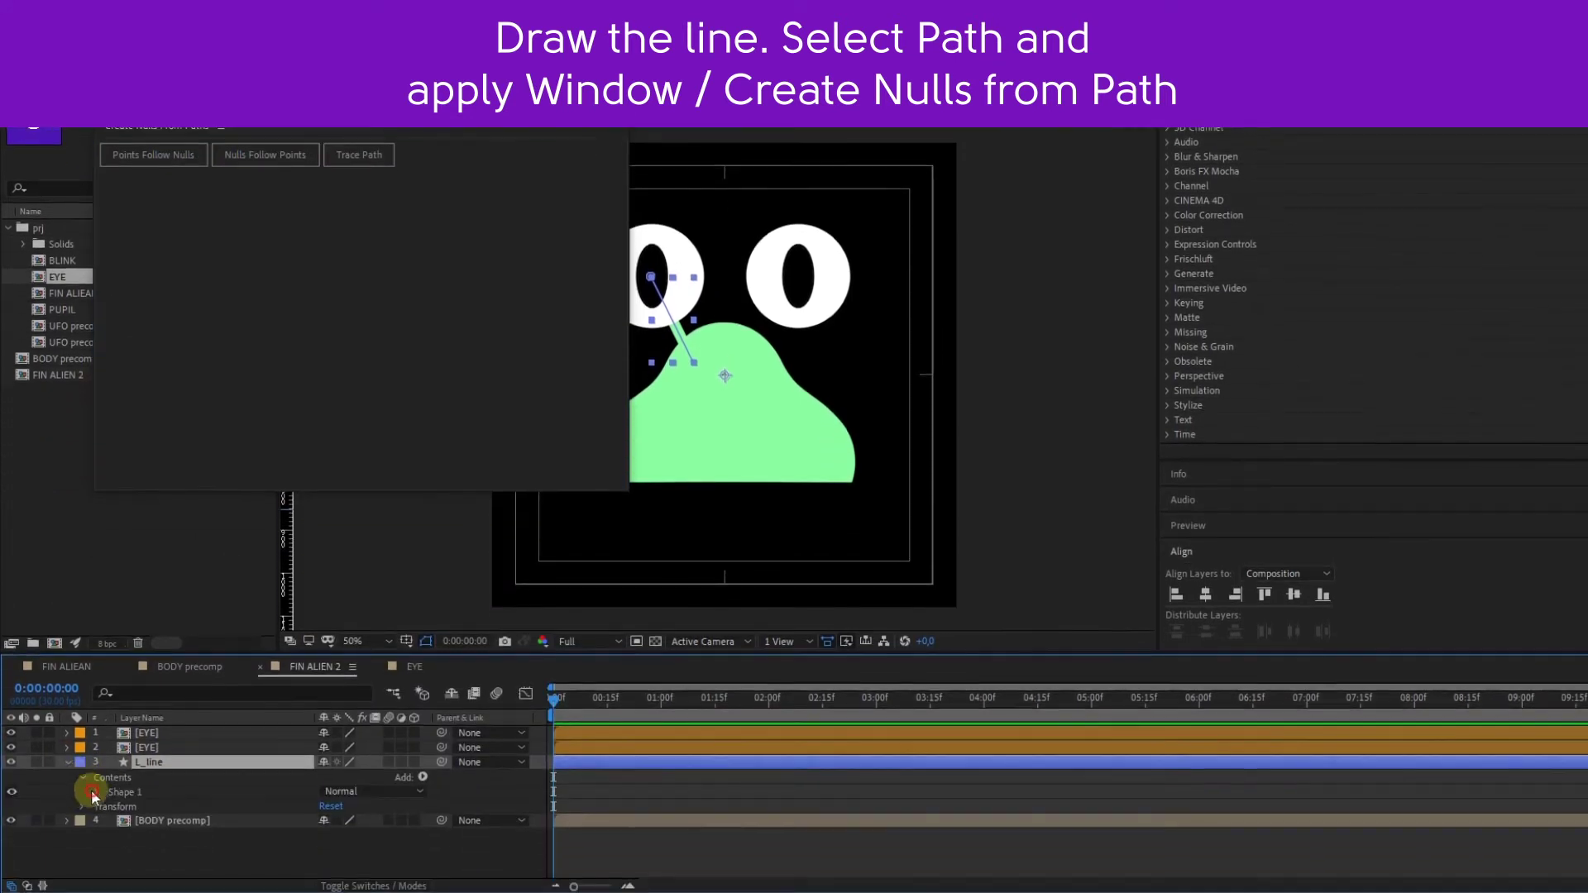
{"action": "left_click", "coordinate": [153, 154]}
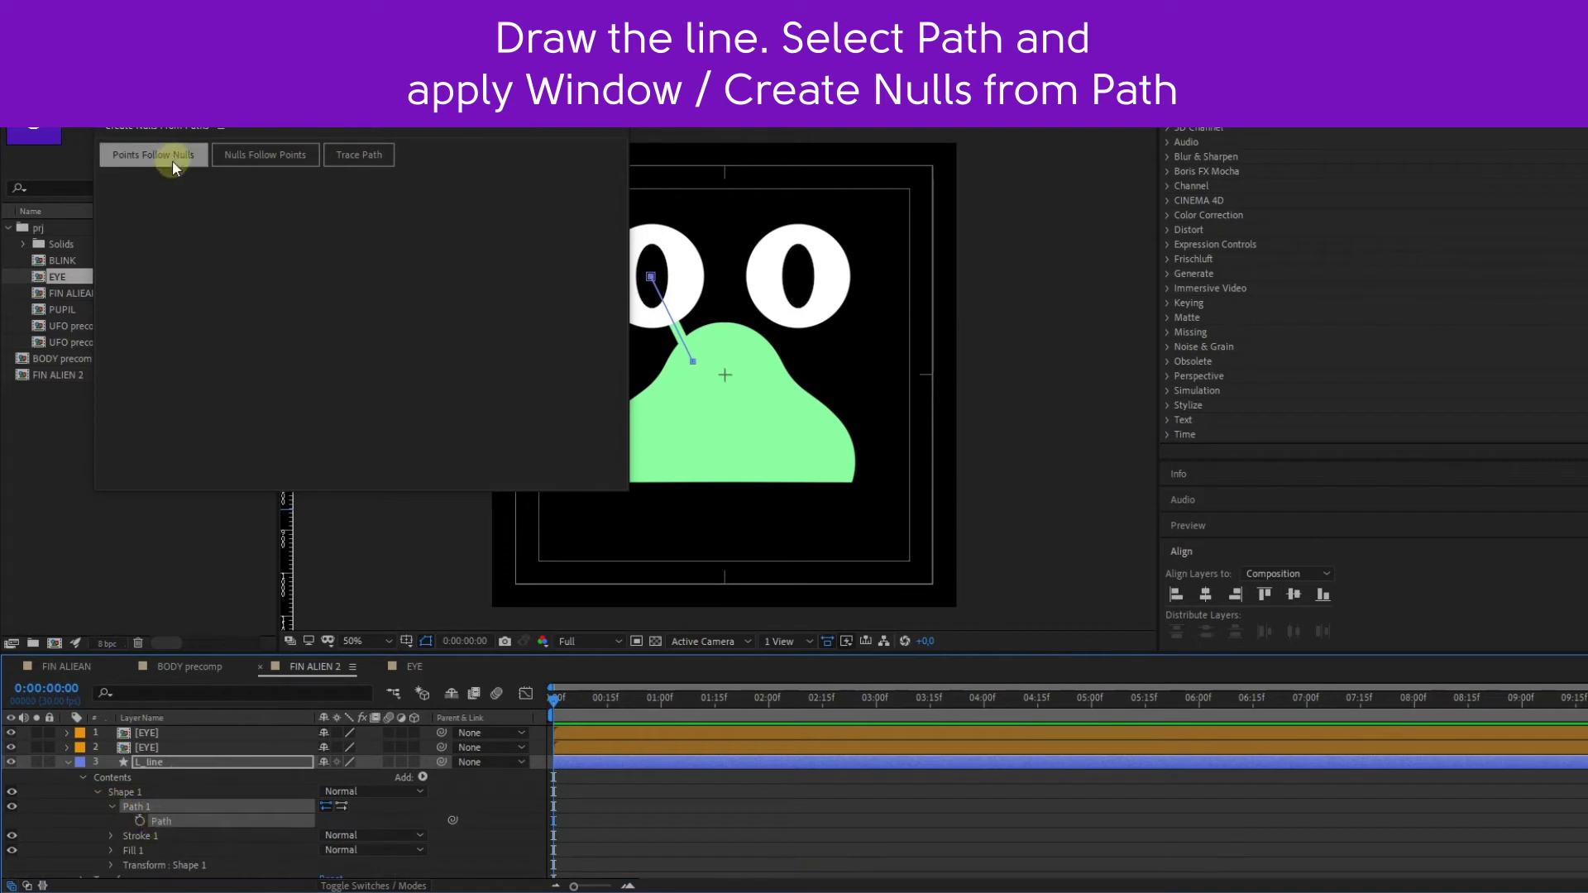
Narrow the script panel and lock both EYE layers
{"action": "left_click_drag", "start_coordinate": [632, 139], "coordinate": [393, 144]}
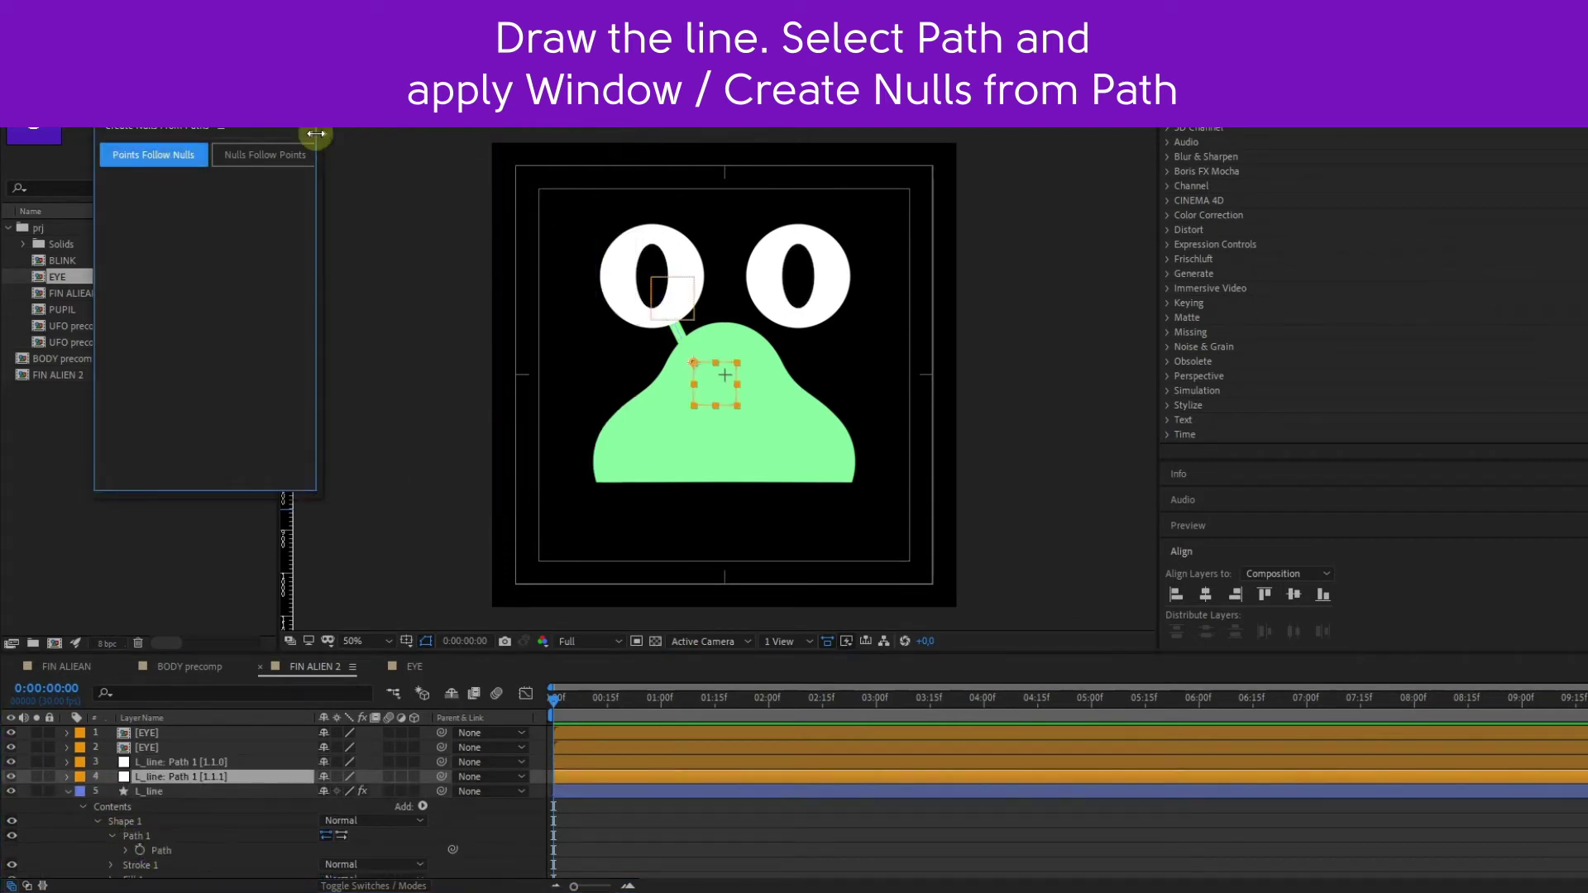
{"action": "left_click", "coordinate": [50, 733]}
{"action": "left_click", "coordinate": [49, 747]}
Raise the line's top null and parent the unlocked left EYE layer to it
{"action": "left_click_drag", "start_coordinate": [716, 383], "coordinate": [719, 345]}
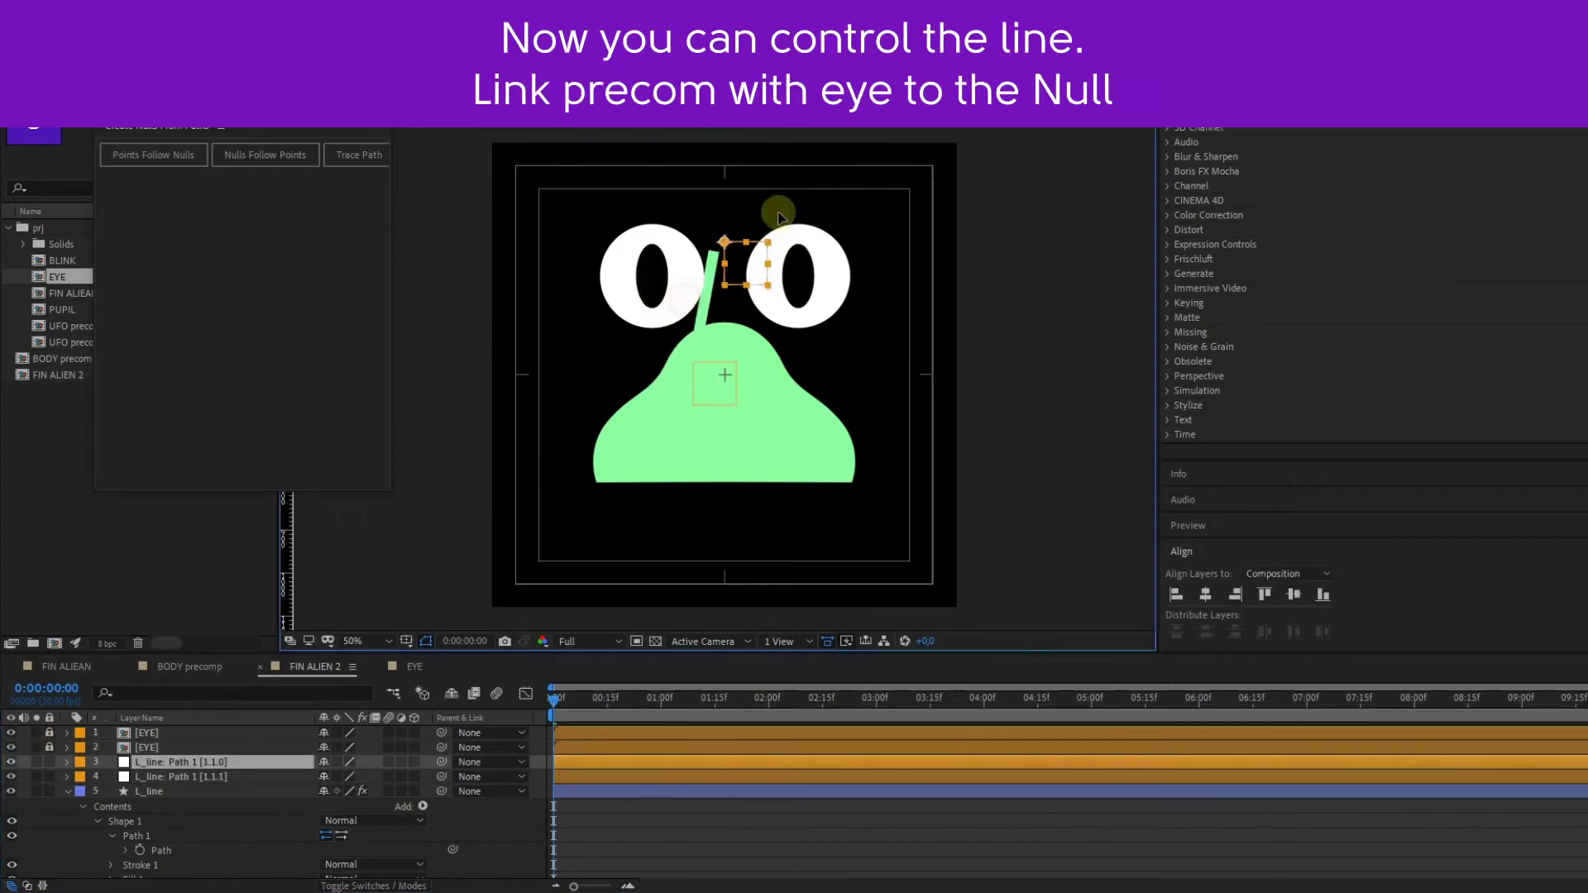
{"action": "left_click", "coordinate": [122, 785]}
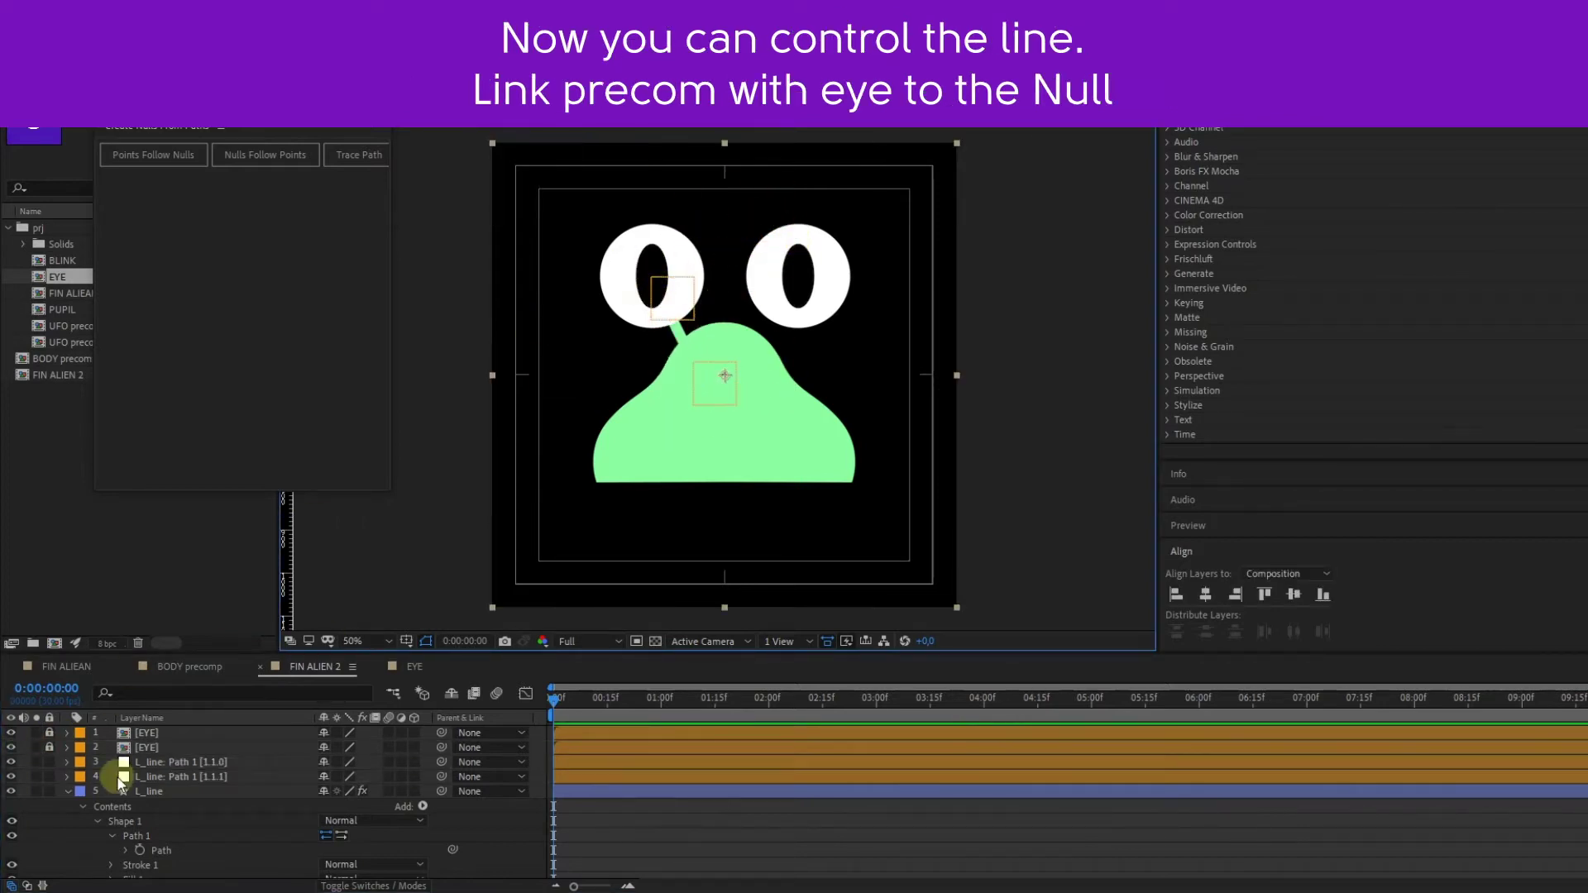
{"action": "left_click", "coordinate": [50, 747]}
{"action": "left_click", "coordinate": [149, 747]}
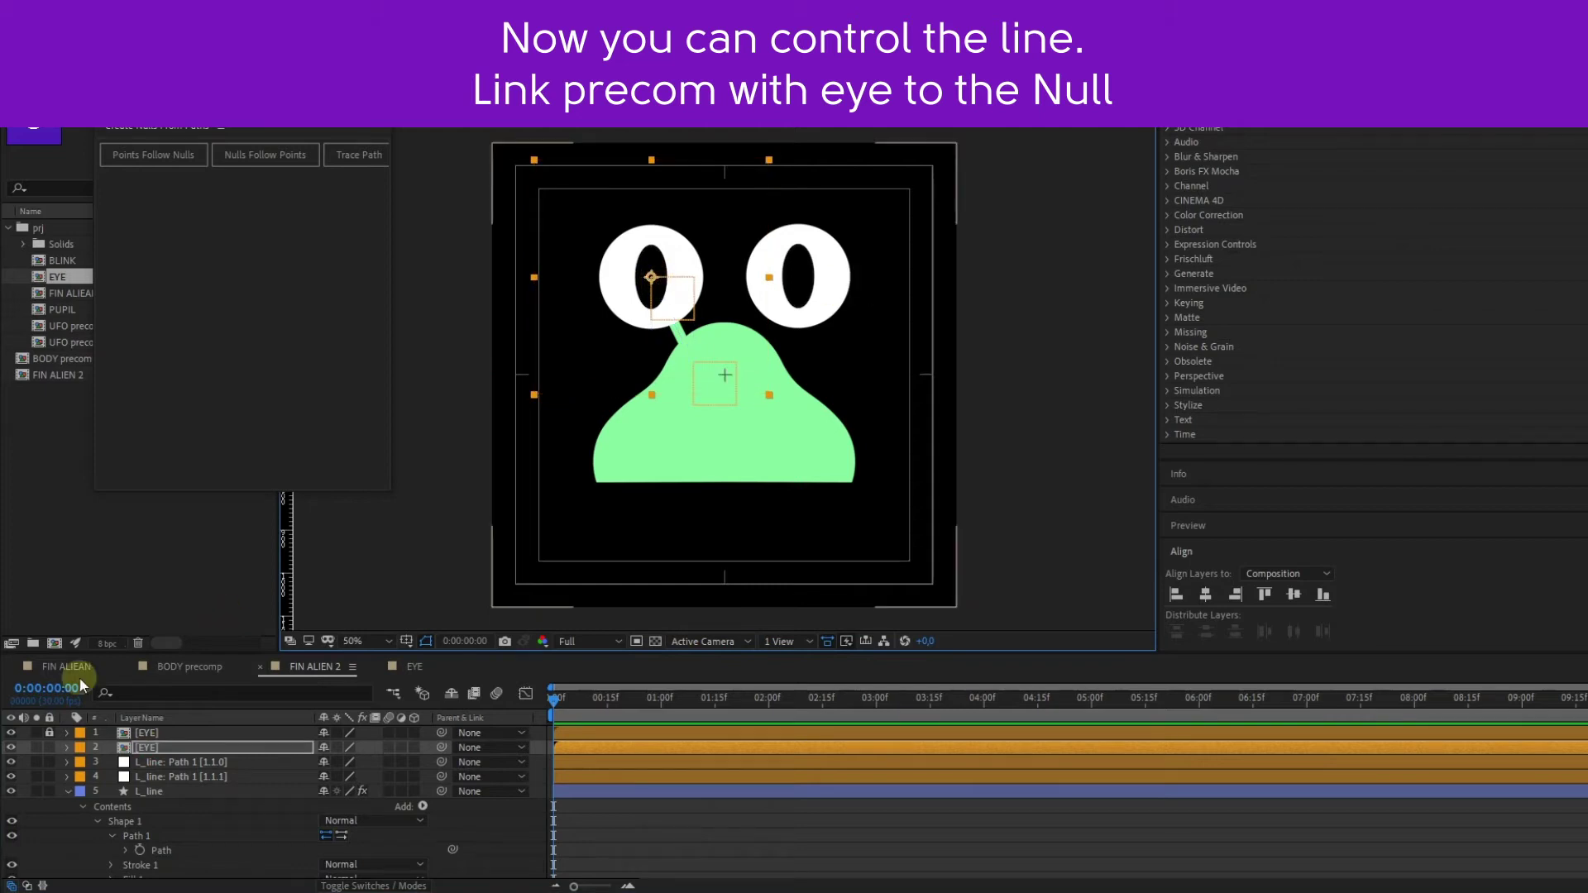
{"action": "left_click", "coordinate": [162, 777]}
{"action": "left_click", "coordinate": [177, 762]}
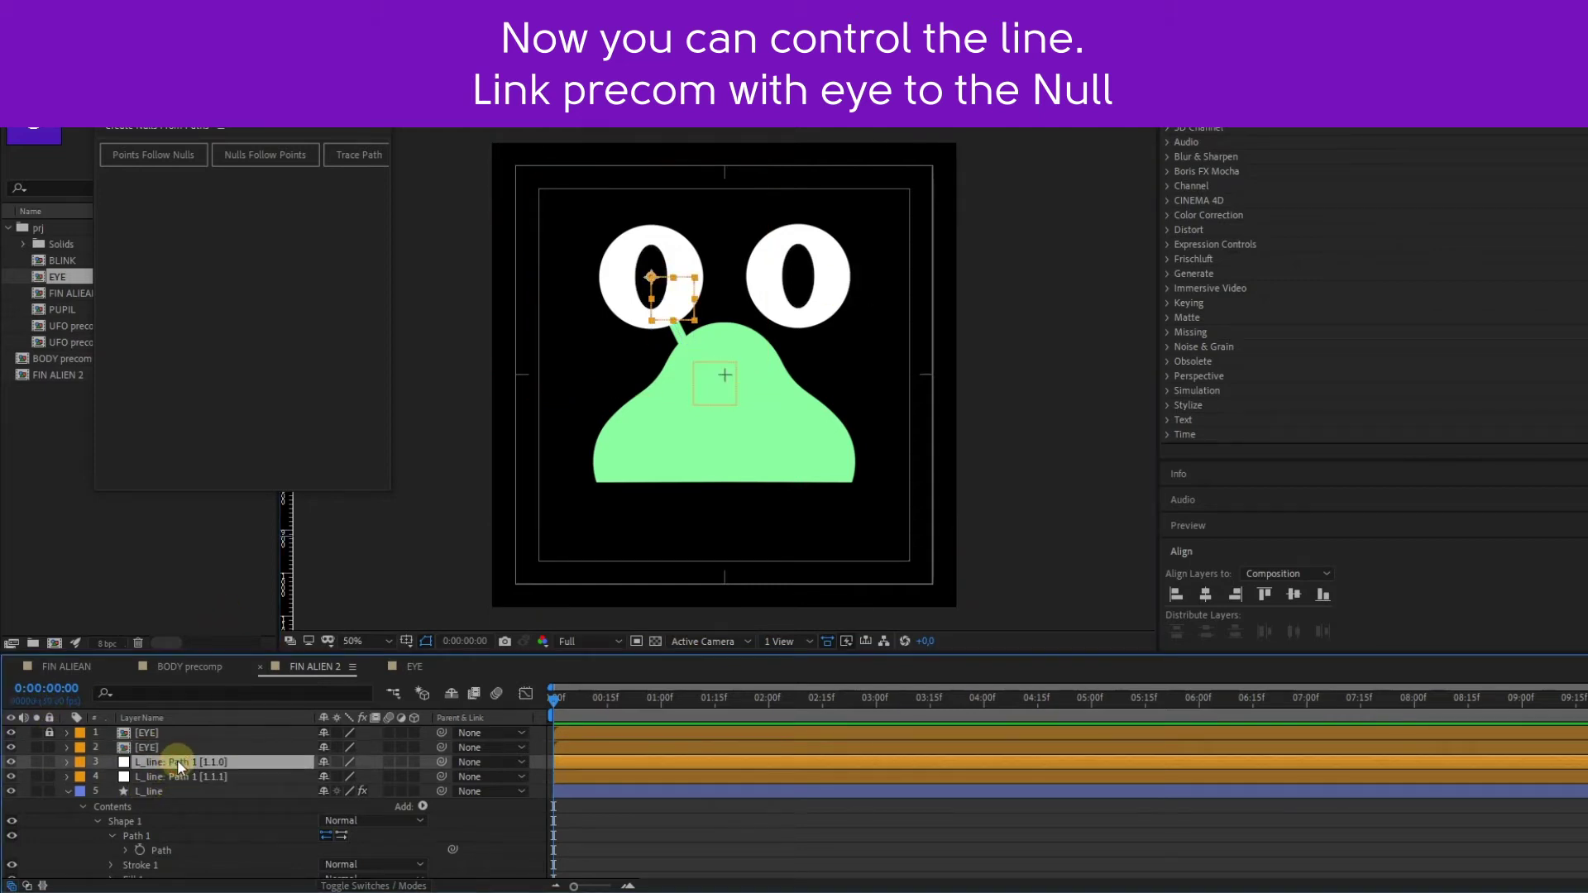
{"action": "left_click_drag", "start_coordinate": [442, 747], "coordinate": [201, 763]}
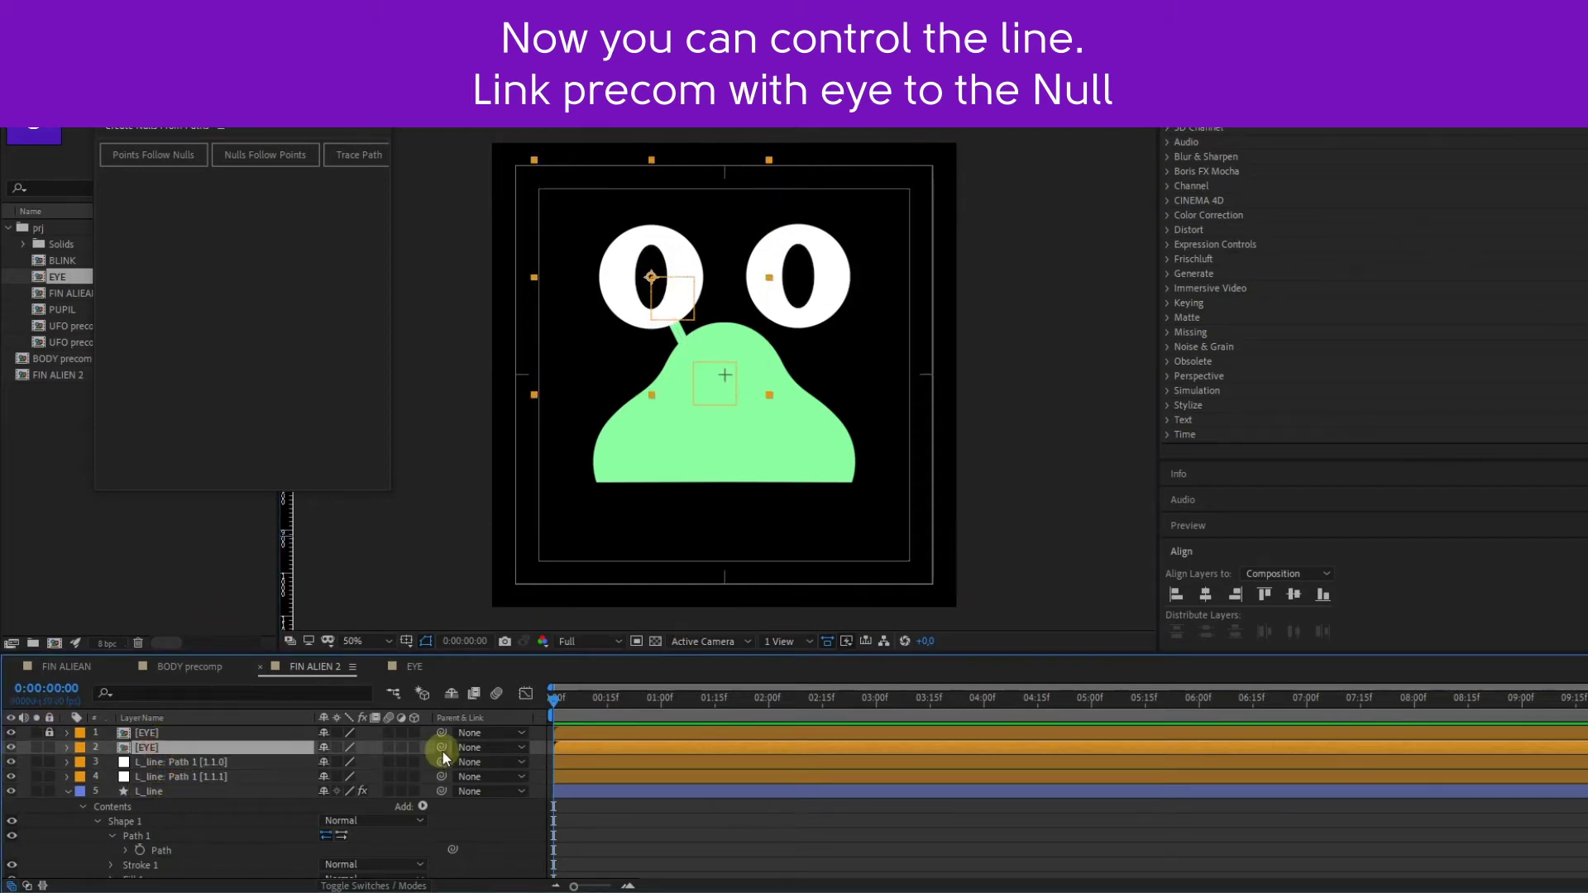
Label both null layers brown
{"action": "left_click", "coordinate": [201, 763]}
{"action": "left_click", "coordinate": [198, 776], "text": "shift"}
{"action": "left_click", "coordinate": [80, 776]}
{"action": "left_click", "coordinate": [107, 686]}
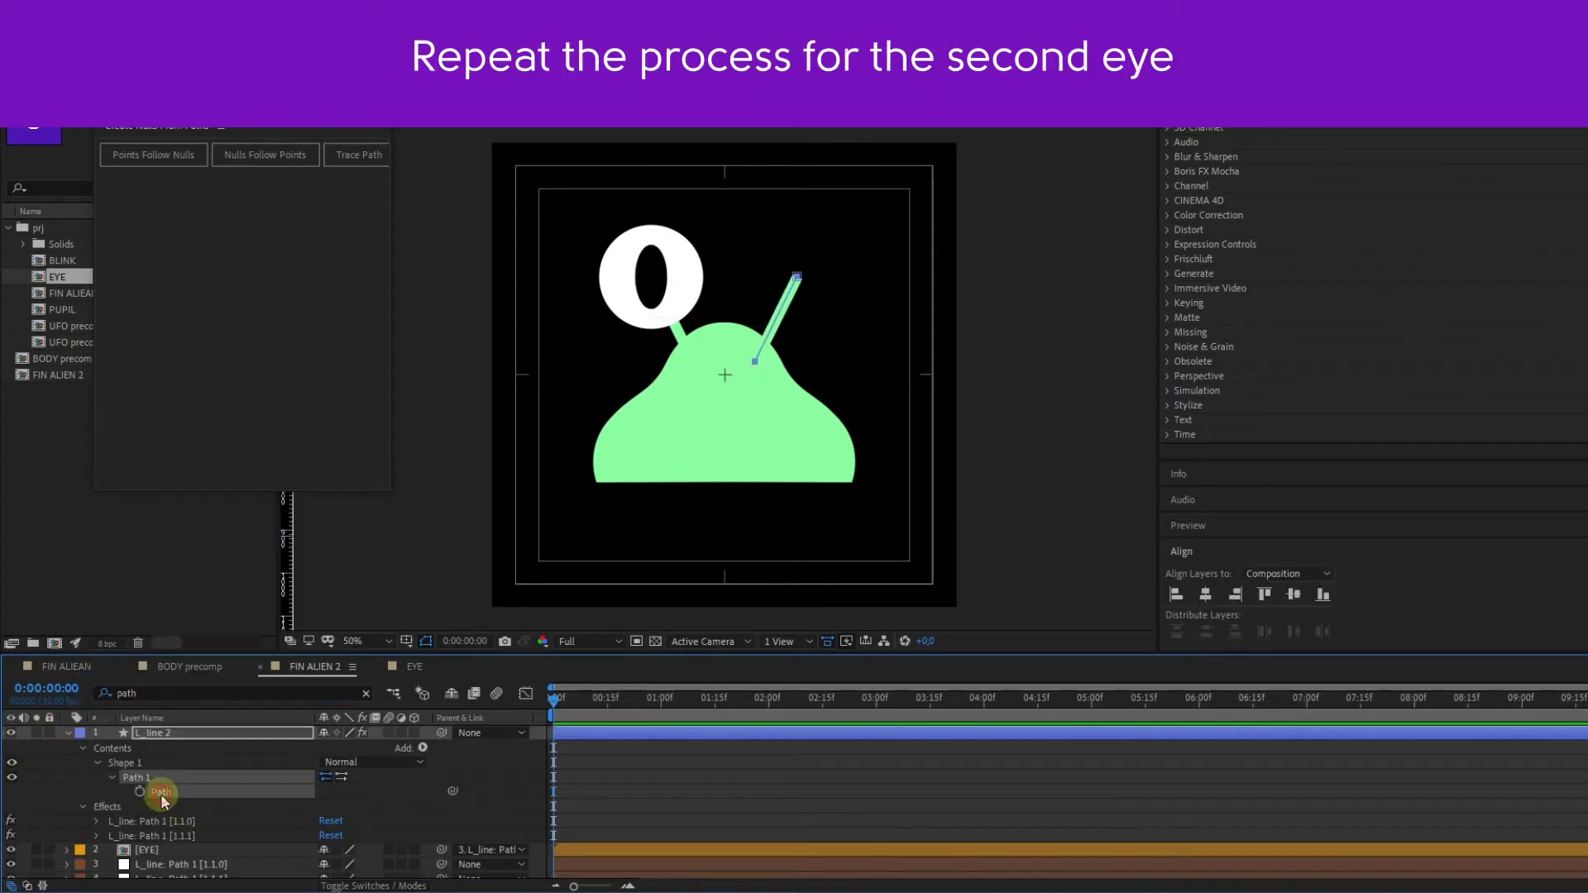
Create nulls for the second line and parent the right eye to its top null
{"action": "left_click", "coordinate": [153, 155]}
{"action": "left_click", "coordinate": [149, 778]}
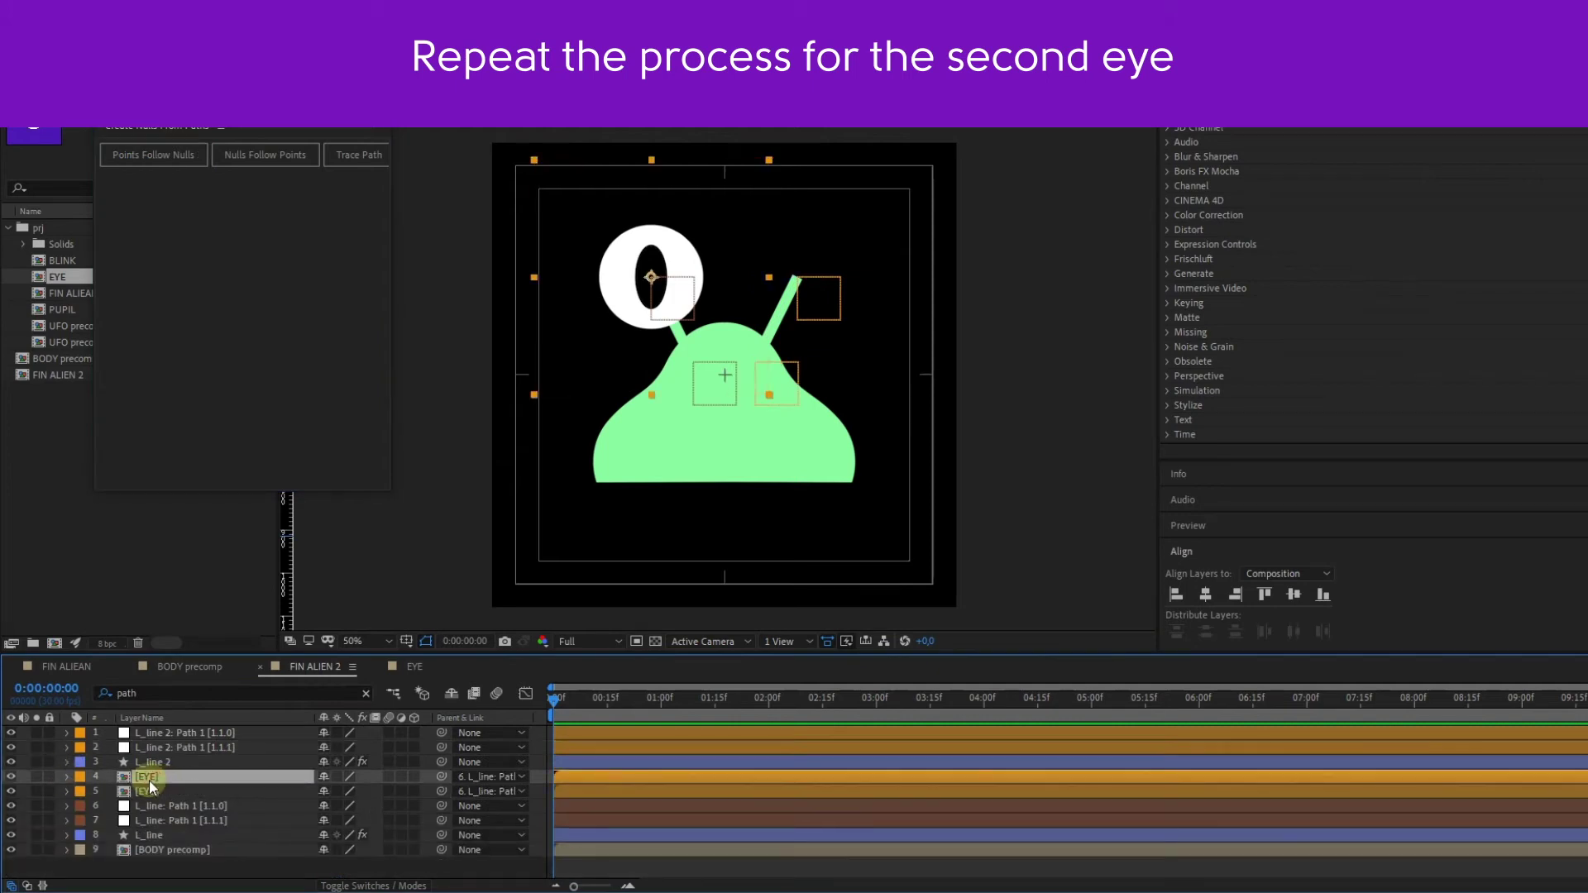
{"action": "left_click_drag", "start_coordinate": [149, 779], "coordinate": [310, 737]}
{"action": "left_click_drag", "start_coordinate": [666, 255], "coordinate": [812, 254]}
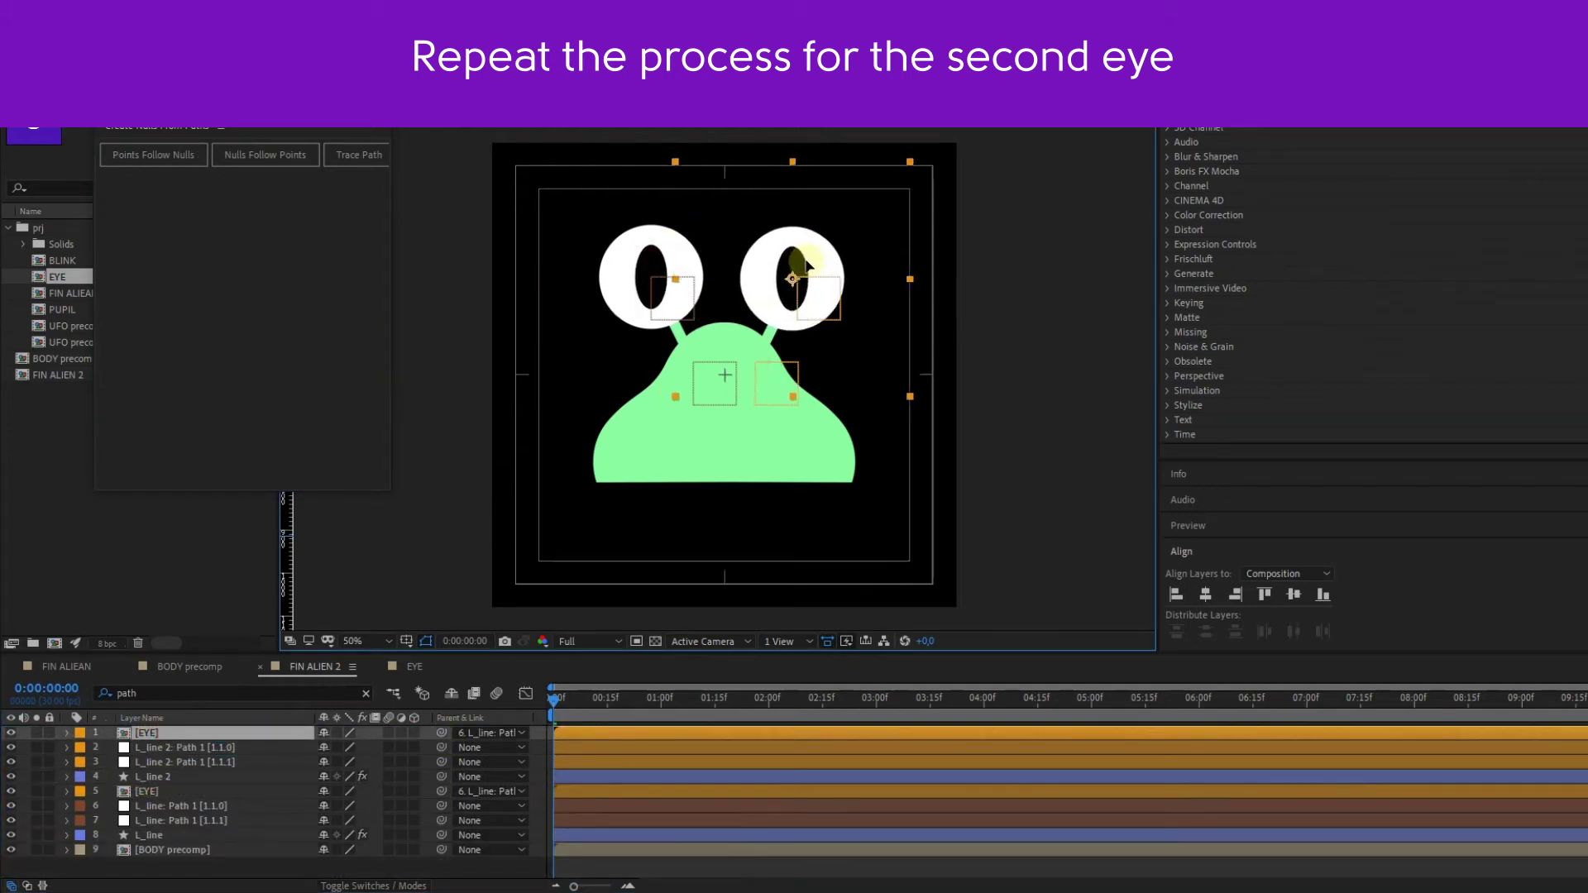
{"action": "left_click_drag", "start_coordinate": [415, 733], "coordinate": [236, 747]}
{"action": "left_click", "coordinate": [50, 733]}
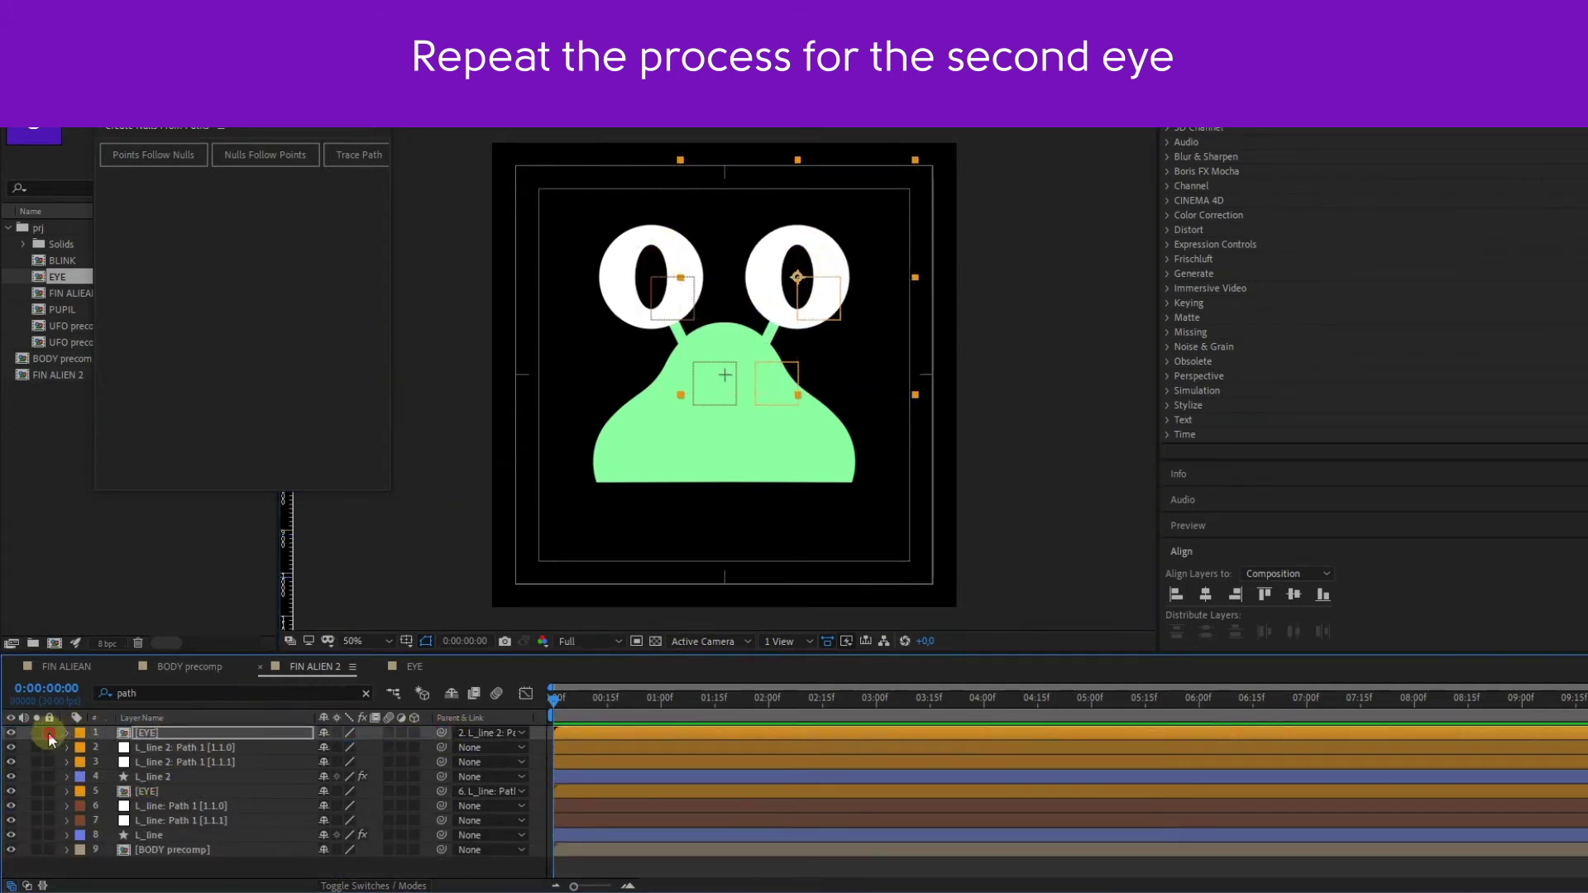
{"action": "left_click", "coordinate": [49, 790]}
Move the eye nulls so both eyes sit at the same height, testing the controllers
{"action": "left_click_drag", "start_coordinate": [680, 332], "coordinate": [677, 314]}
{"action": "left_click", "coordinate": [827, 290]}
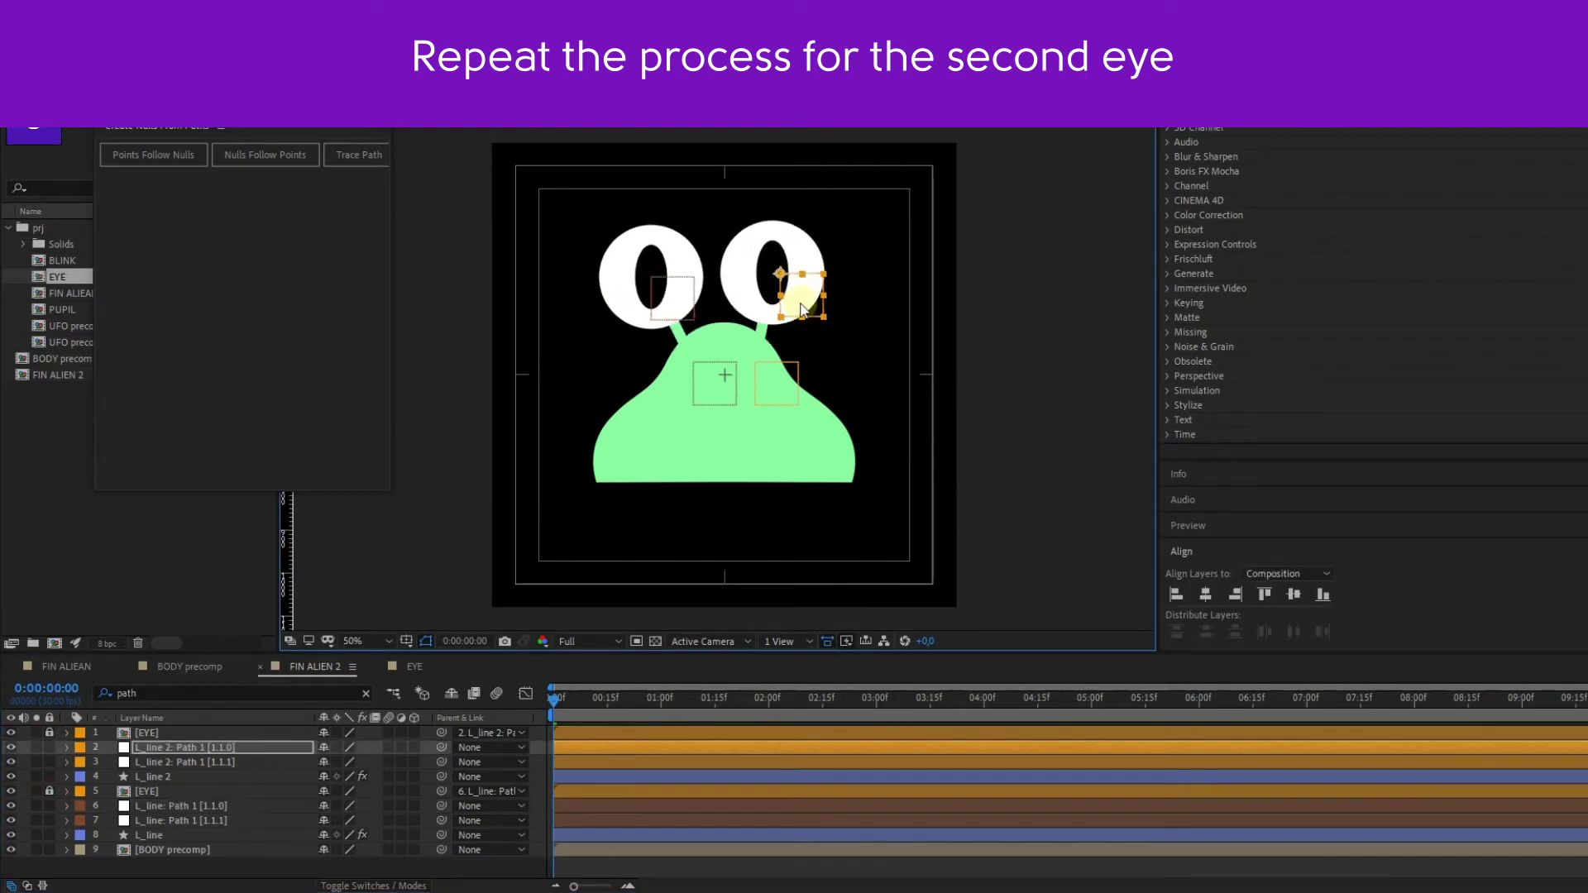
{"action": "left_click", "coordinate": [693, 303], "text": "shift"}
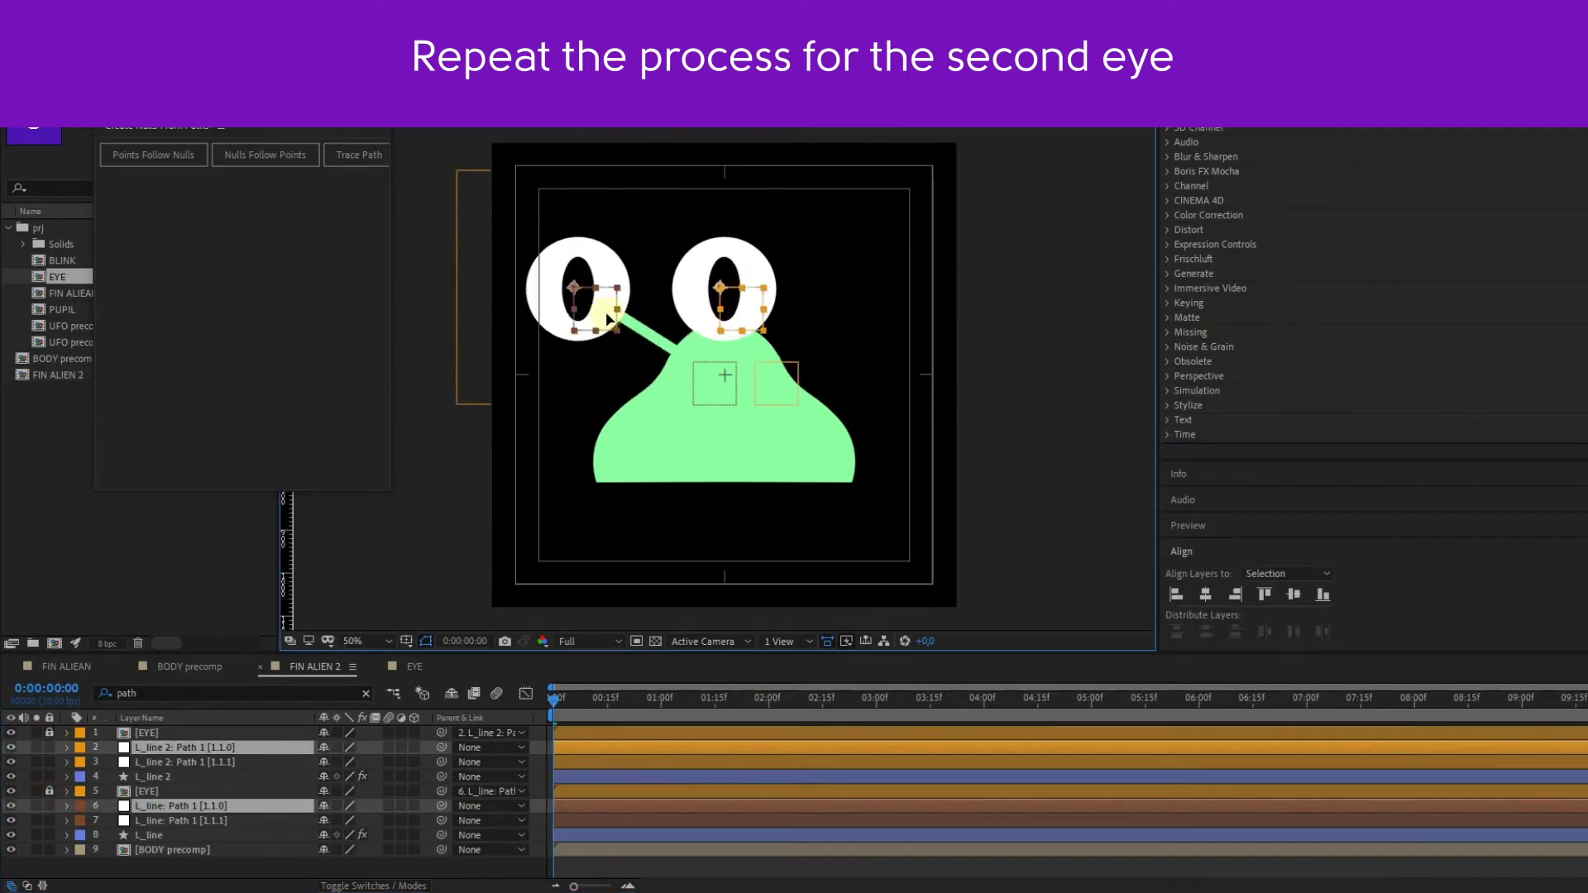
{"action": "left_click_drag", "start_coordinate": [689, 313], "coordinate": [690, 314]}
{"action": "left_click", "coordinate": [70, 850]}
{"action": "key", "text": "ctrl+5"}
Apply CC Smear to the BODY precomp and move its To point up the body
{"action": "left_click", "coordinate": [1212, 201]}
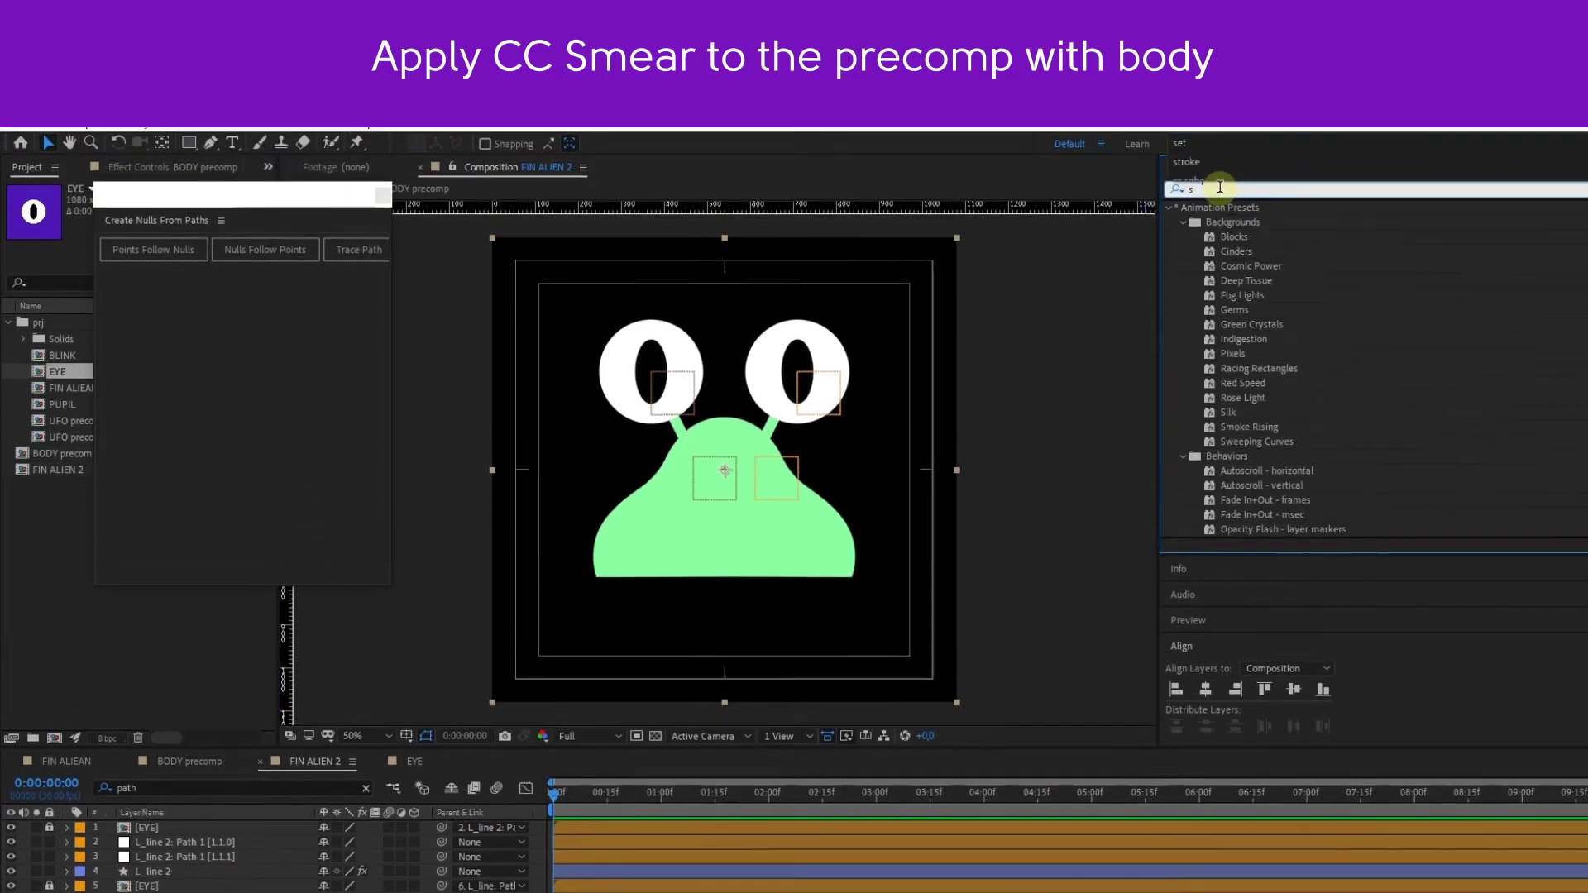
{"action": "type", "text": "smear"}
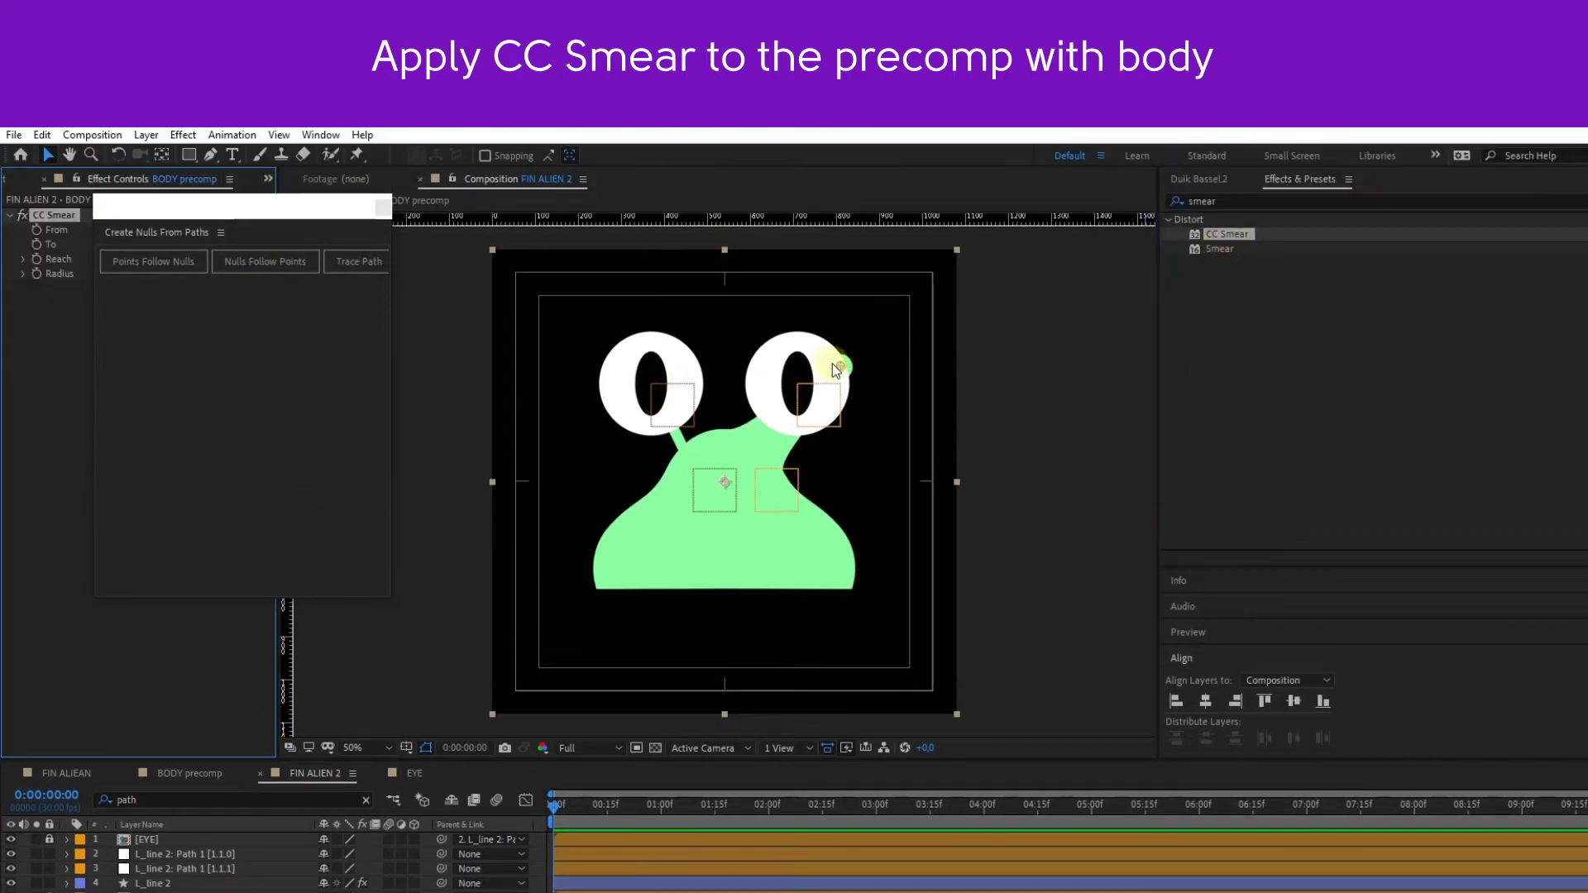
{"action": "left_click_drag", "start_coordinate": [1228, 235], "coordinate": [727, 420]}
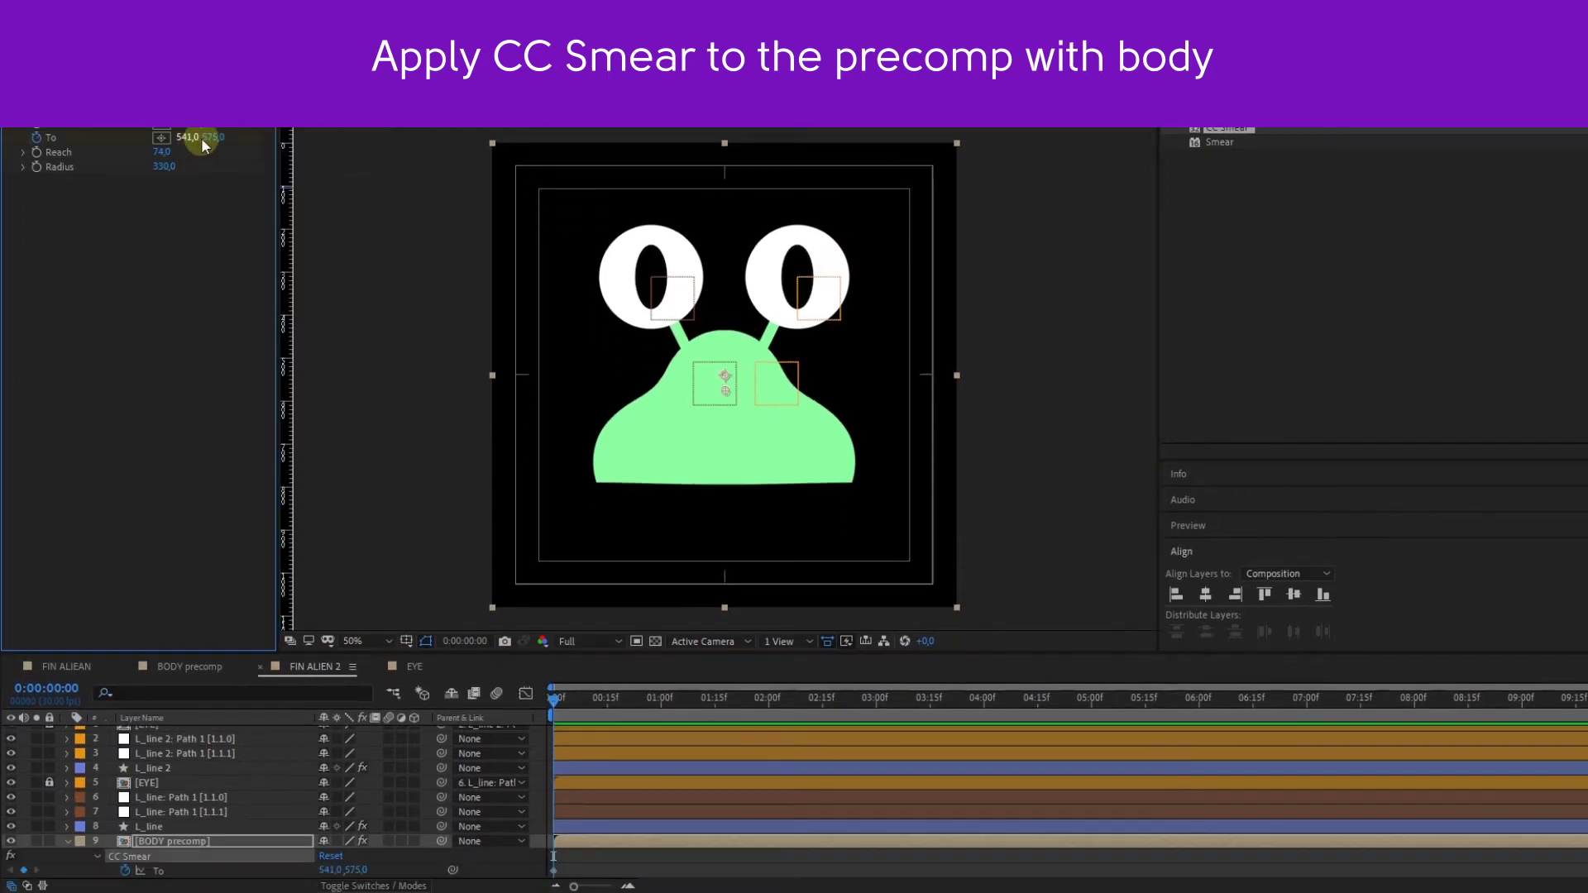
{"action": "left_click_drag", "start_coordinate": [162, 274], "coordinate": [179, 269]}
{"action": "mouse_move", "coordinate": [180, 163]}
{"action": "left_mouse_down"}
{"action": "mouse_move", "coordinate": [135, 192]}
{"action": "mouse_move", "coordinate": [166, 192]}
{"action": "left_mouse_up"}
Add a new null object to the FIN ALIEN 2 composition
{"action": "left_click", "coordinate": [383, 518]}
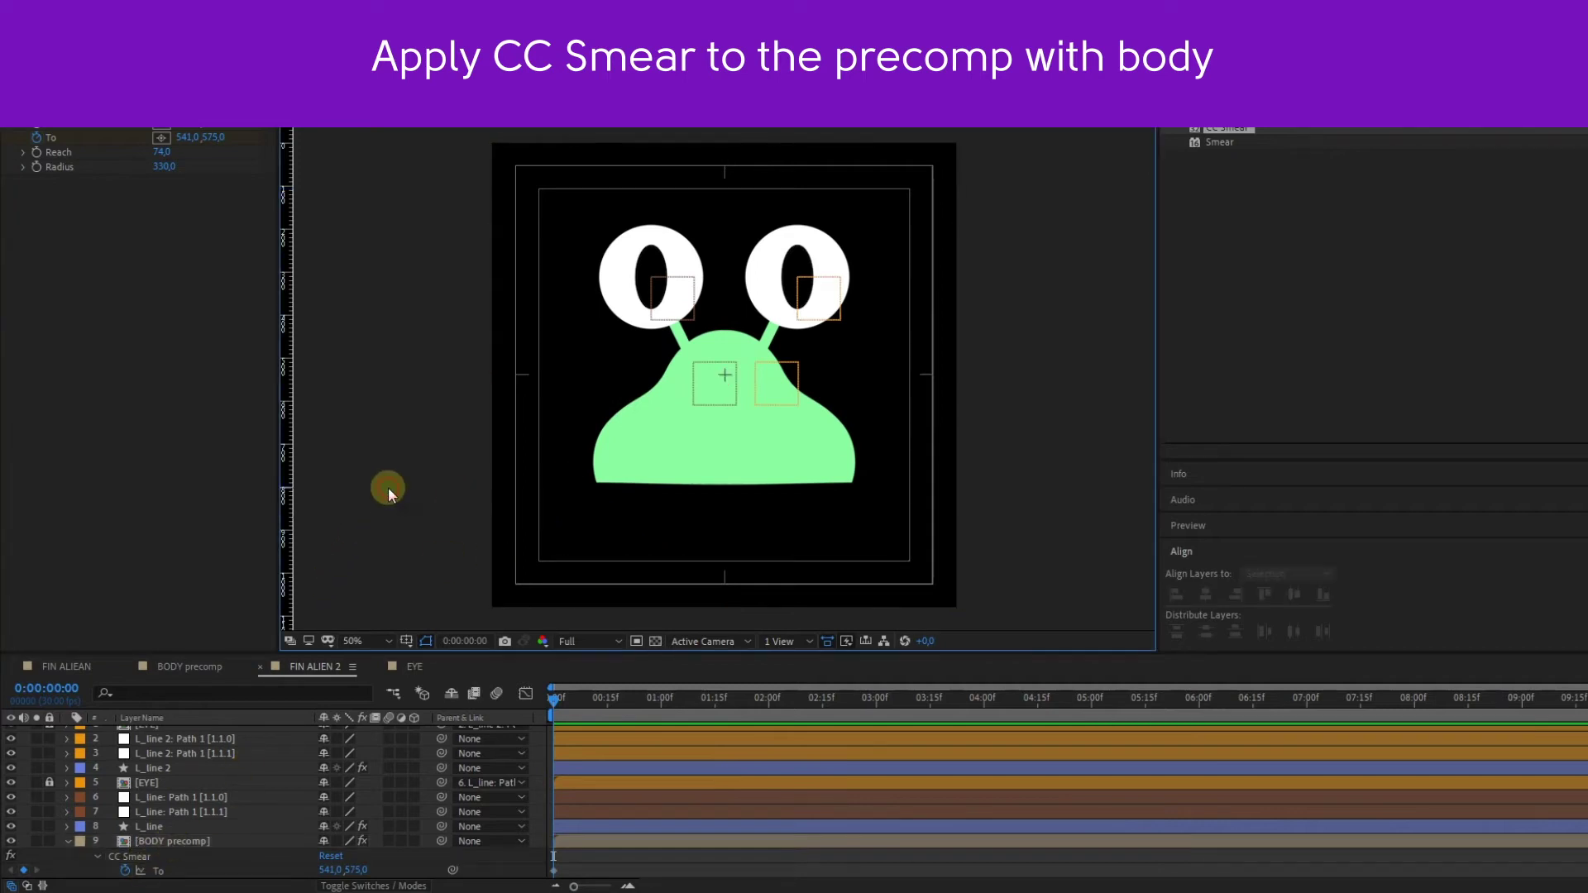
{"action": "right_click", "coordinate": [388, 488]}
{"action": "mouse_move", "coordinate": [421, 500]}
{"action": "left_click", "coordinate": [666, 594]}
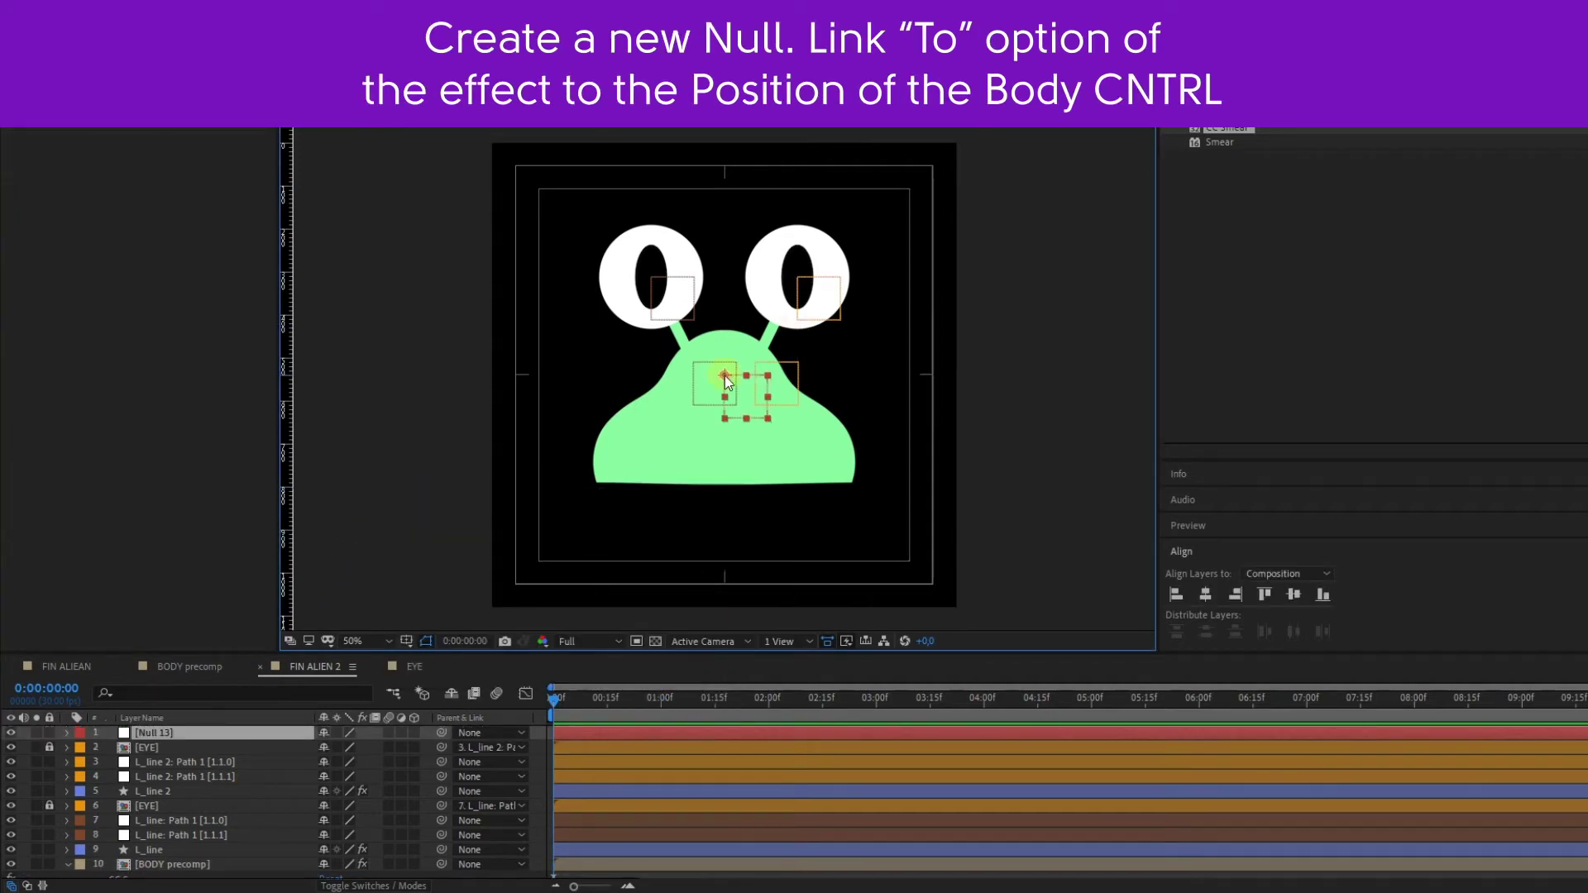
Centre the null on the body and rename it BODY CNTRL
{"action": "left_click_drag", "start_coordinate": [732, 425], "coordinate": [717, 519]}
{"action": "left_click", "coordinate": [207, 731]}
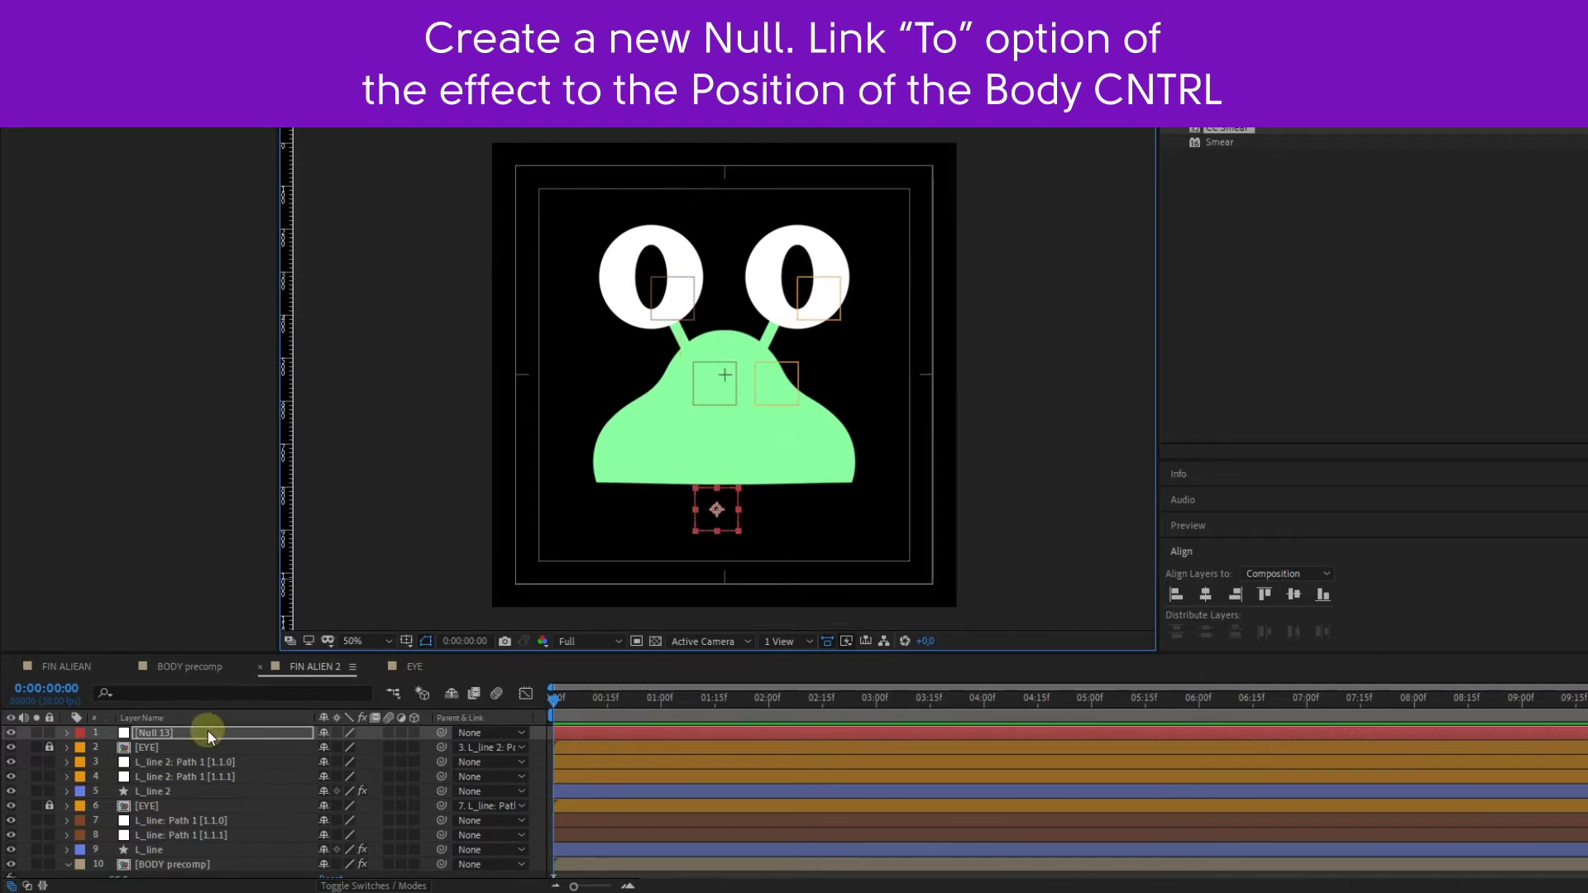
{"action": "left_click", "coordinate": [1193, 553]}
{"action": "left_click", "coordinate": [1205, 595]}
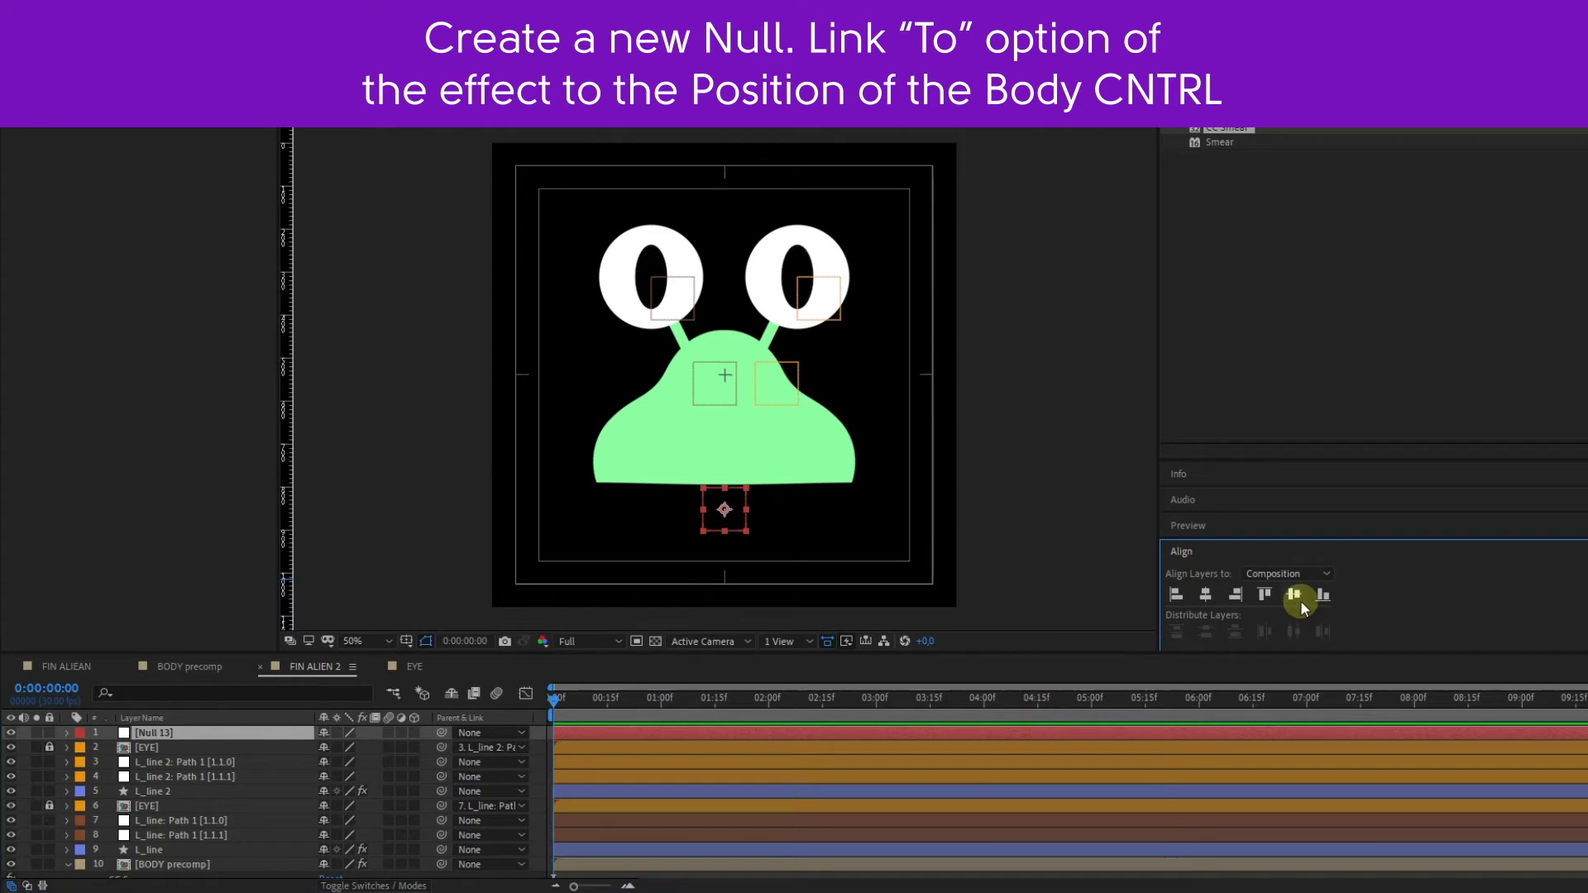
{"action": "left_click_drag", "start_coordinate": [733, 385], "coordinate": [733, 411]}
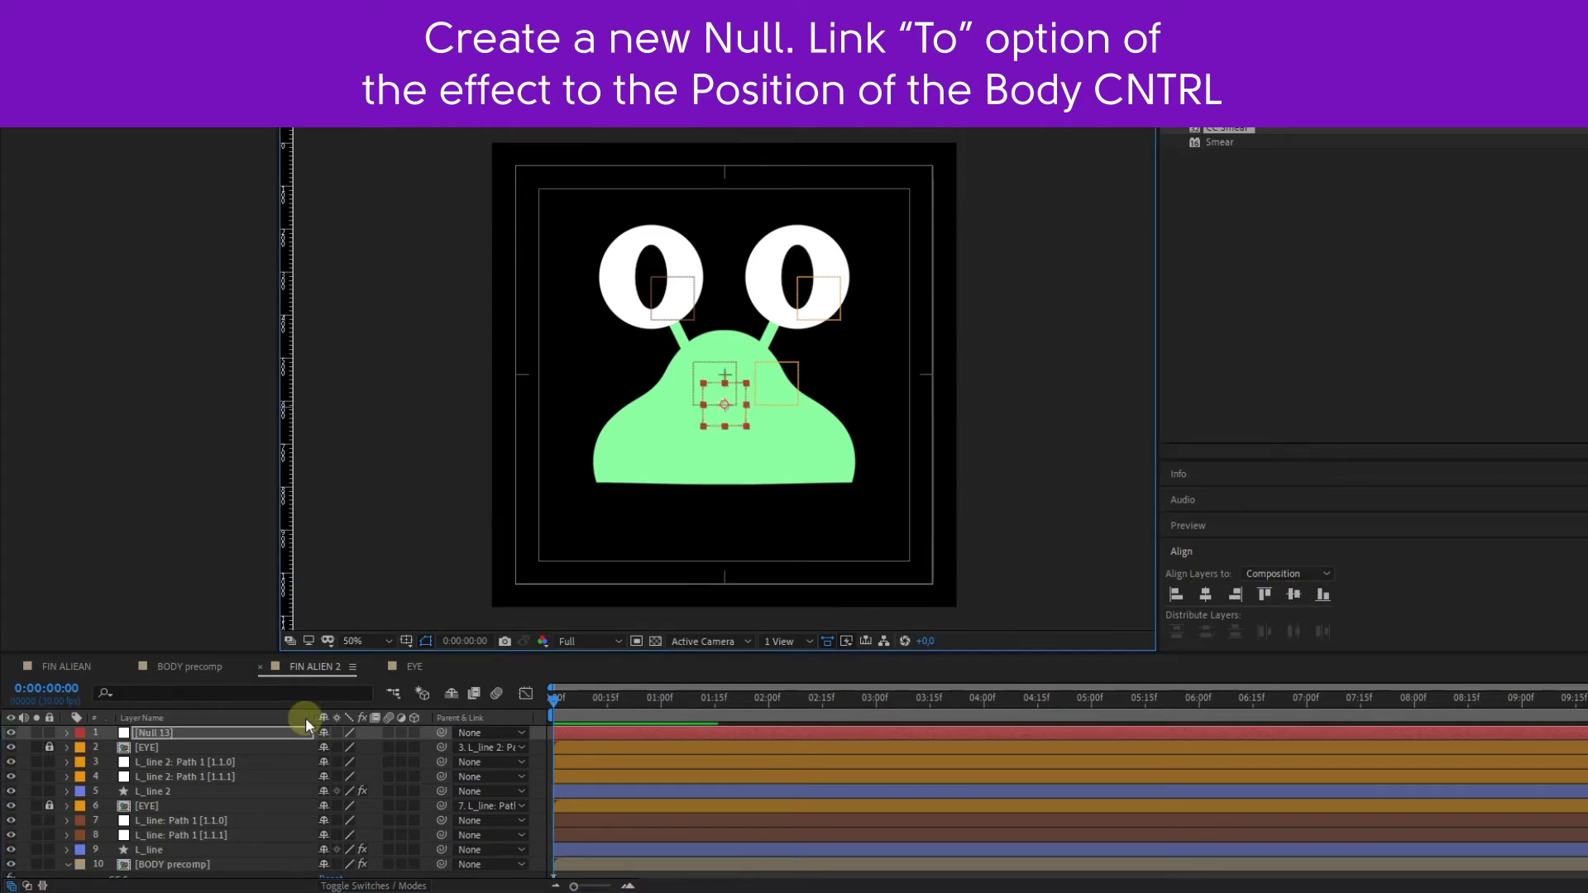
{"action": "left_click", "coordinate": [154, 732]}
{"action": "key", "text": "Return"}
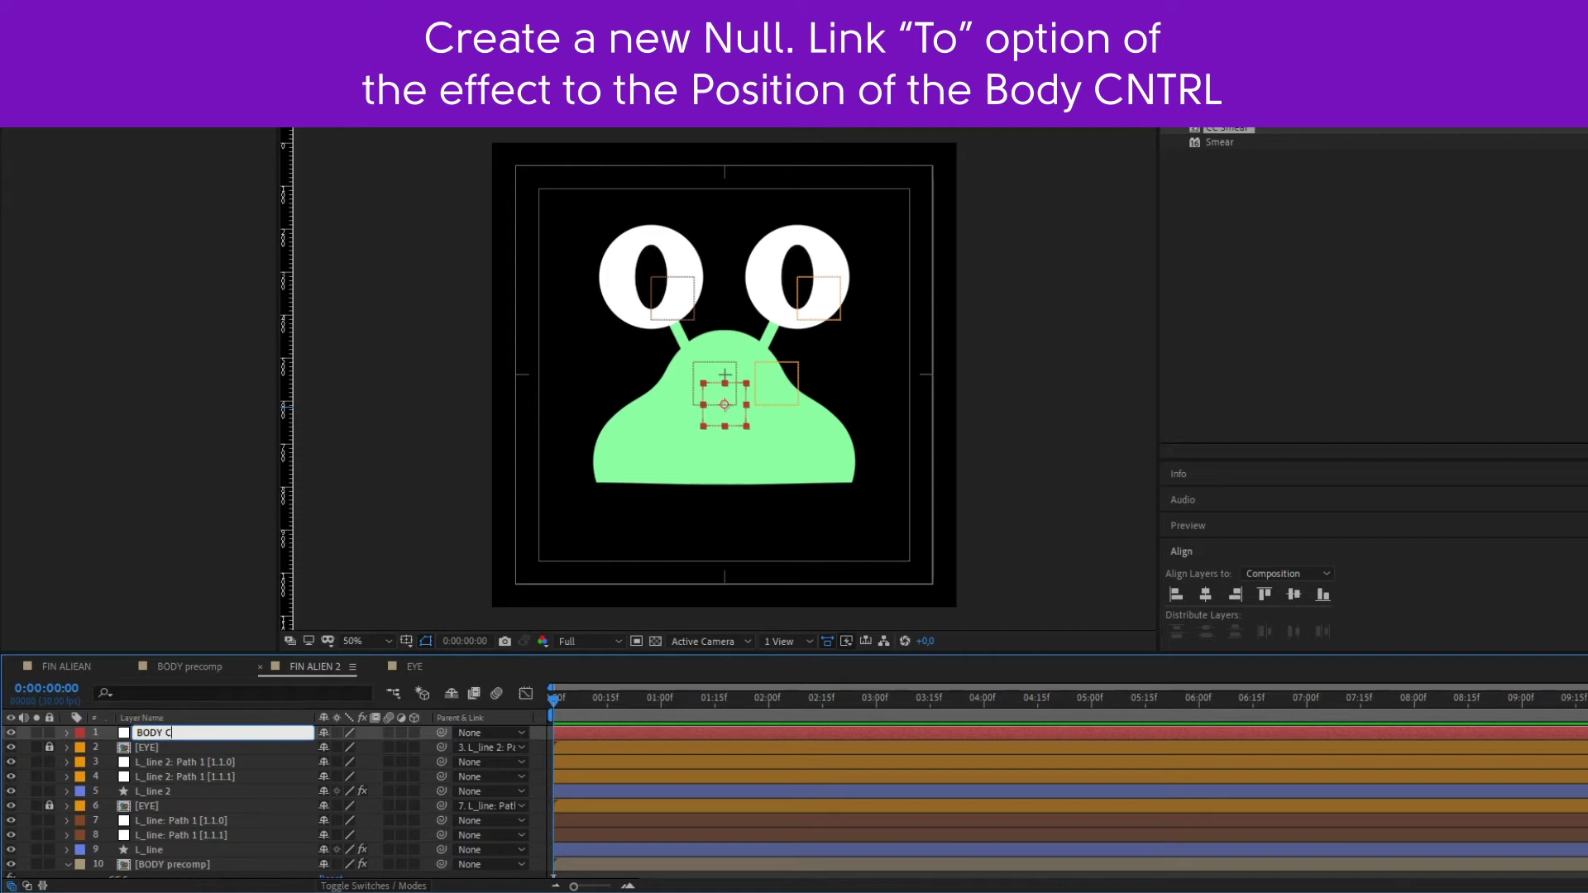
{"action": "key", "text": "Return"}
Link CC Smear's To to BODY CNTRL's Position with an expression
{"action": "scroll", "coordinate": [248, 785], "scroll_direction": "down", "scroll_amount": 2}
{"action": "left_click", "coordinate": [125, 852], "text": "alt"}
{"action": "mouse_move", "coordinate": [368, 865]}
{"action": "left_mouse_down"}
{"action": "mouse_move", "coordinate": [178, 734]}
{"action": "mouse_move", "coordinate": [169, 746]}
{"action": "left_mouse_up"}
{"action": "left_click", "coordinate": [1006, 563]}
{"action": "left_click_drag", "start_coordinate": [729, 420], "coordinate": [720, 376]}
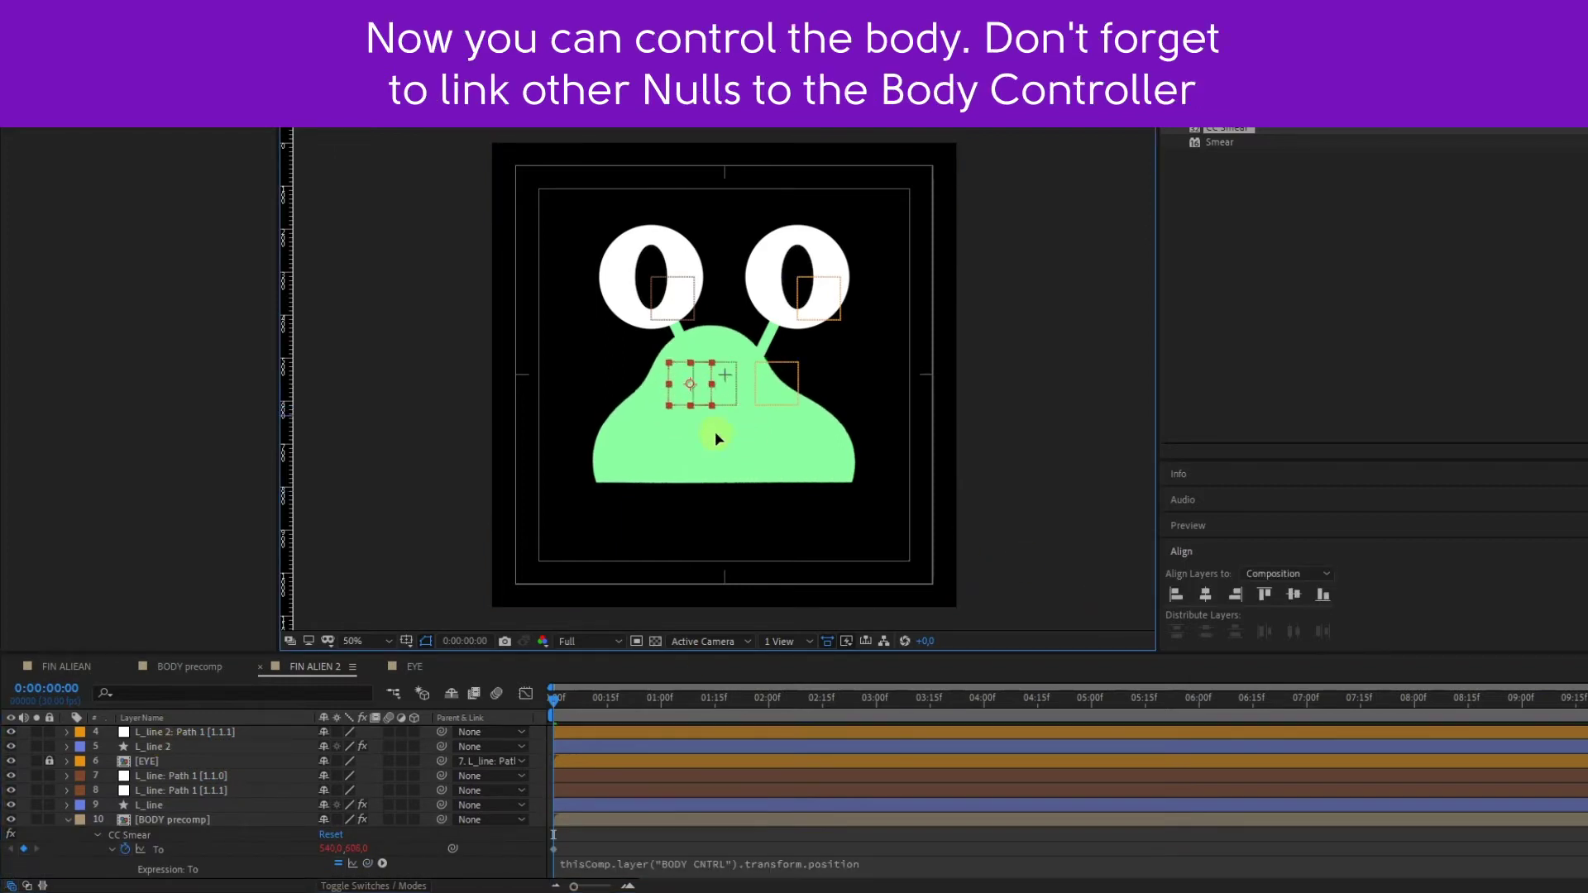
Parent both eye-stalk body-end nulls to BODY CNTRL and test the move
{"action": "left_click", "coordinate": [182, 790]}
{"action": "left_click", "coordinate": [182, 732], "text": "ctrl"}
{"action": "scroll", "coordinate": [399, 792], "scroll_direction": "up", "scroll_amount": 2}
{"action": "left_click_drag", "start_coordinate": [442, 790], "coordinate": [200, 735]}
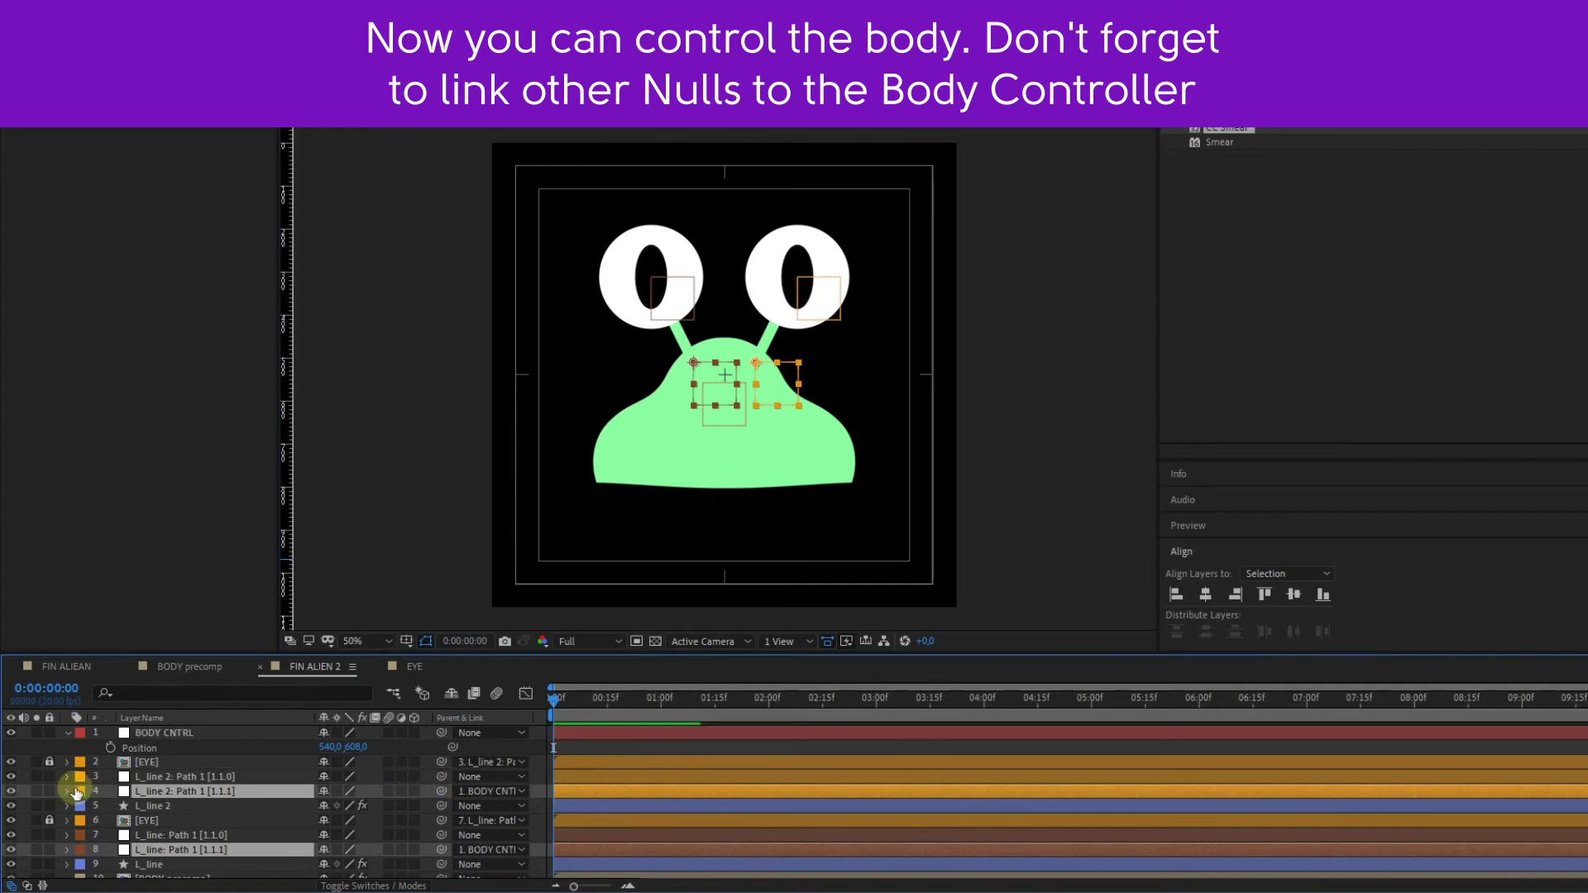
{"action": "mouse_move", "coordinate": [728, 420]}
{"action": "left_mouse_down"}
{"action": "mouse_move", "coordinate": [731, 390]}
{"action": "mouse_move", "coordinate": [732, 424]}
{"action": "left_mouse_up"}
{"action": "key", "text": "ctrl+z"}
{"action": "key", "text": "ctrl+z"}
{"action": "key", "text": "ctrl+z"}
Unlock both EYE layers and scale them together from 50.4% to 42.4%
{"action": "left_click", "coordinate": [11, 792]}
{"action": "left_click", "coordinate": [793, 308]}
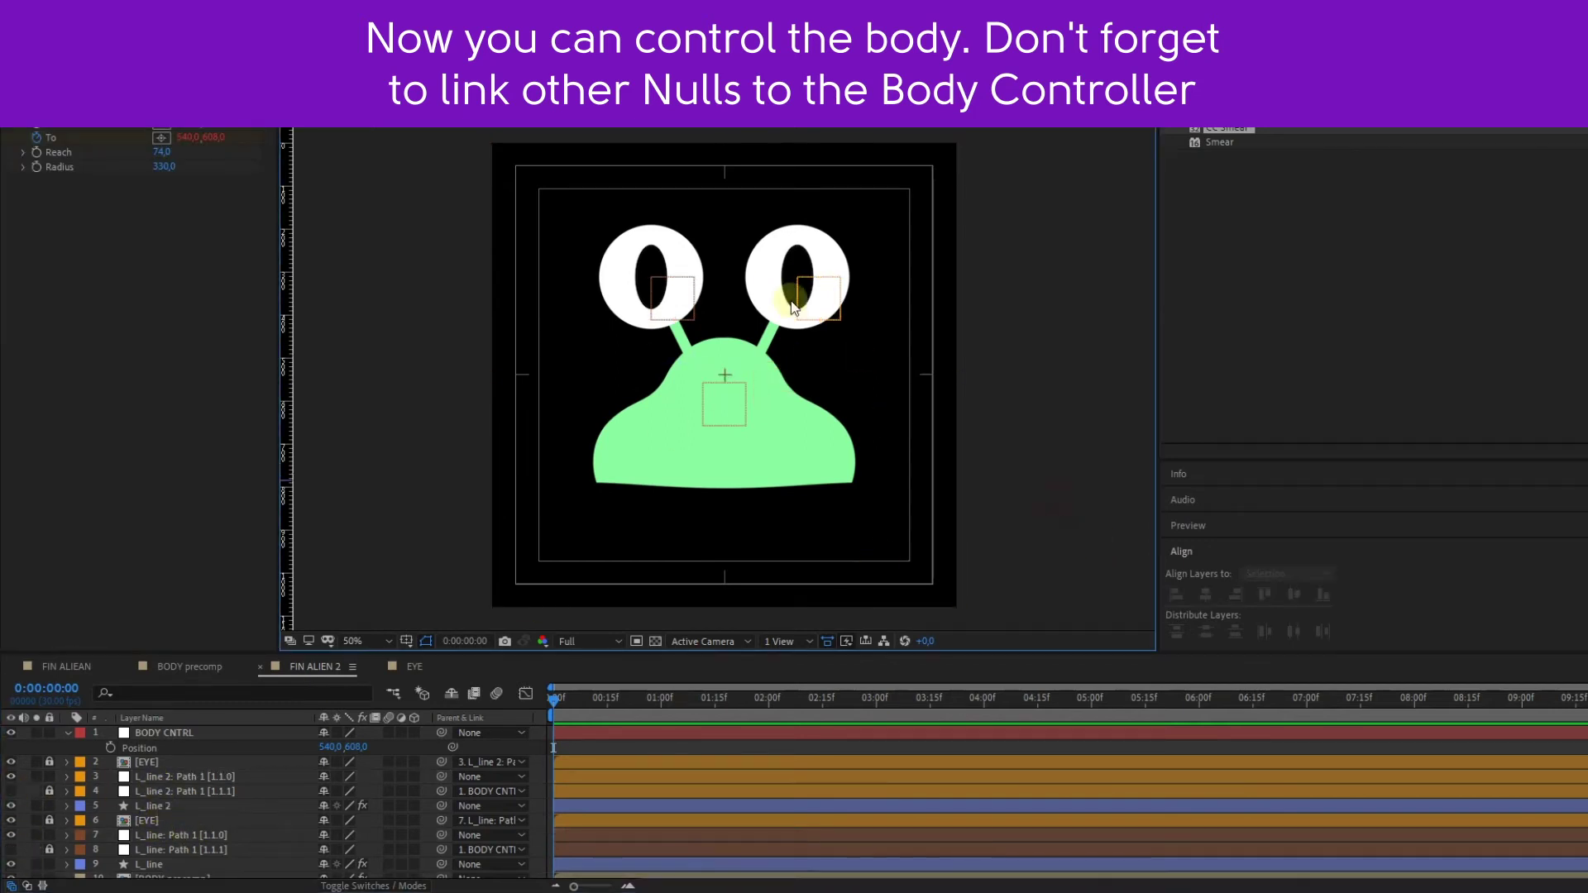
{"action": "left_click", "coordinate": [157, 734]}
{"action": "left_click", "coordinate": [49, 761]}
{"action": "left_click", "coordinate": [50, 821]}
{"action": "left_click", "coordinate": [146, 820]}
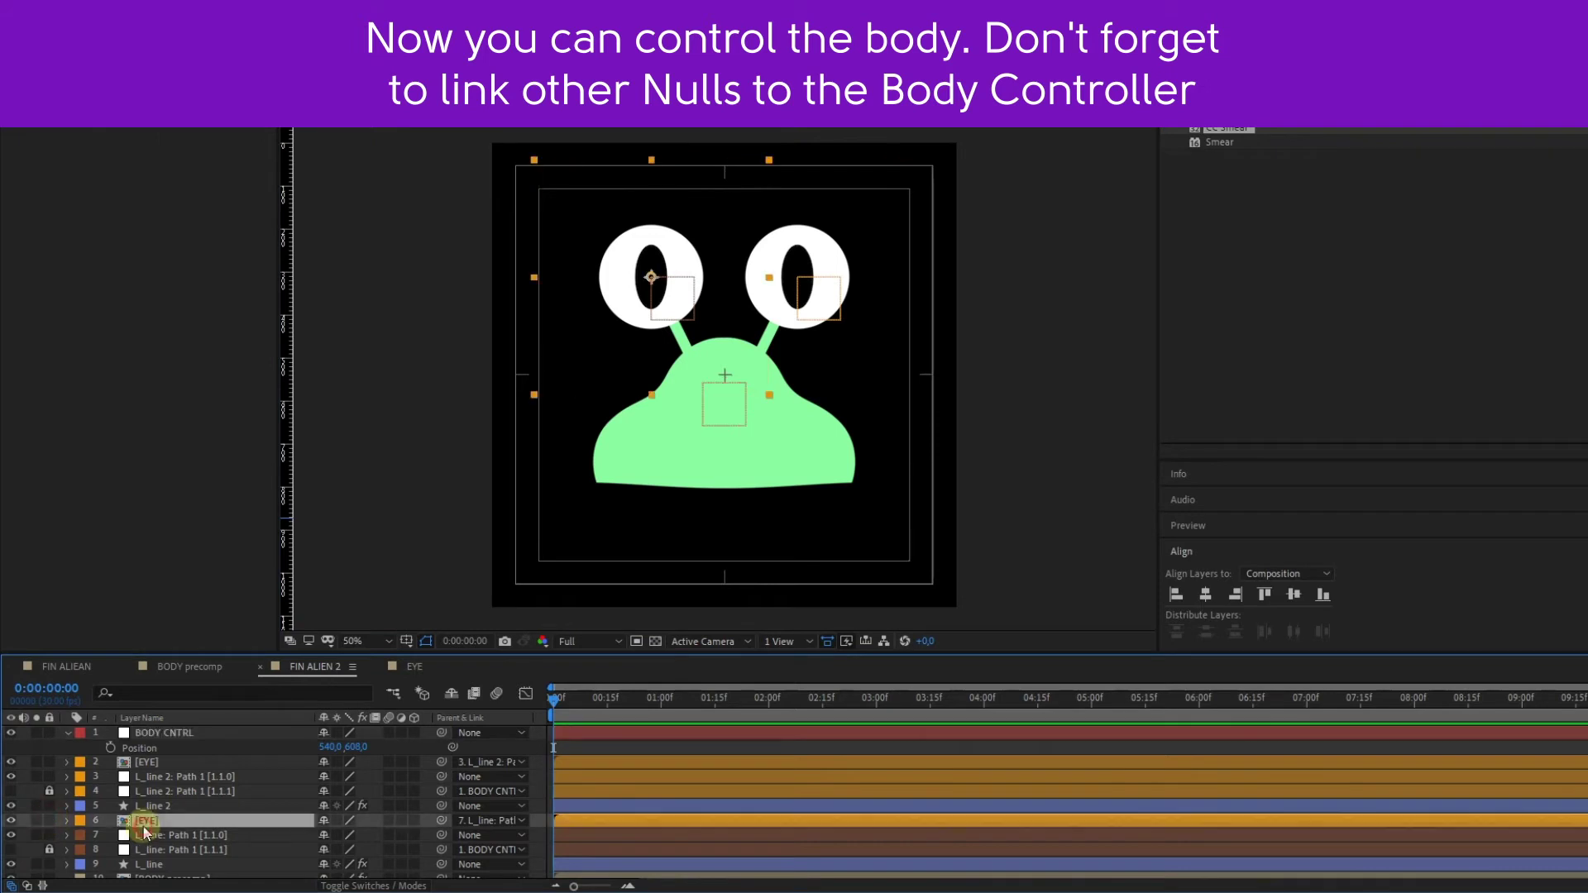
{"action": "left_click", "coordinate": [146, 762], "text": "ctrl"}
{"action": "key", "text": "s"}
{"action": "left_click_drag", "start_coordinate": [347, 781], "coordinate": [327, 781]}
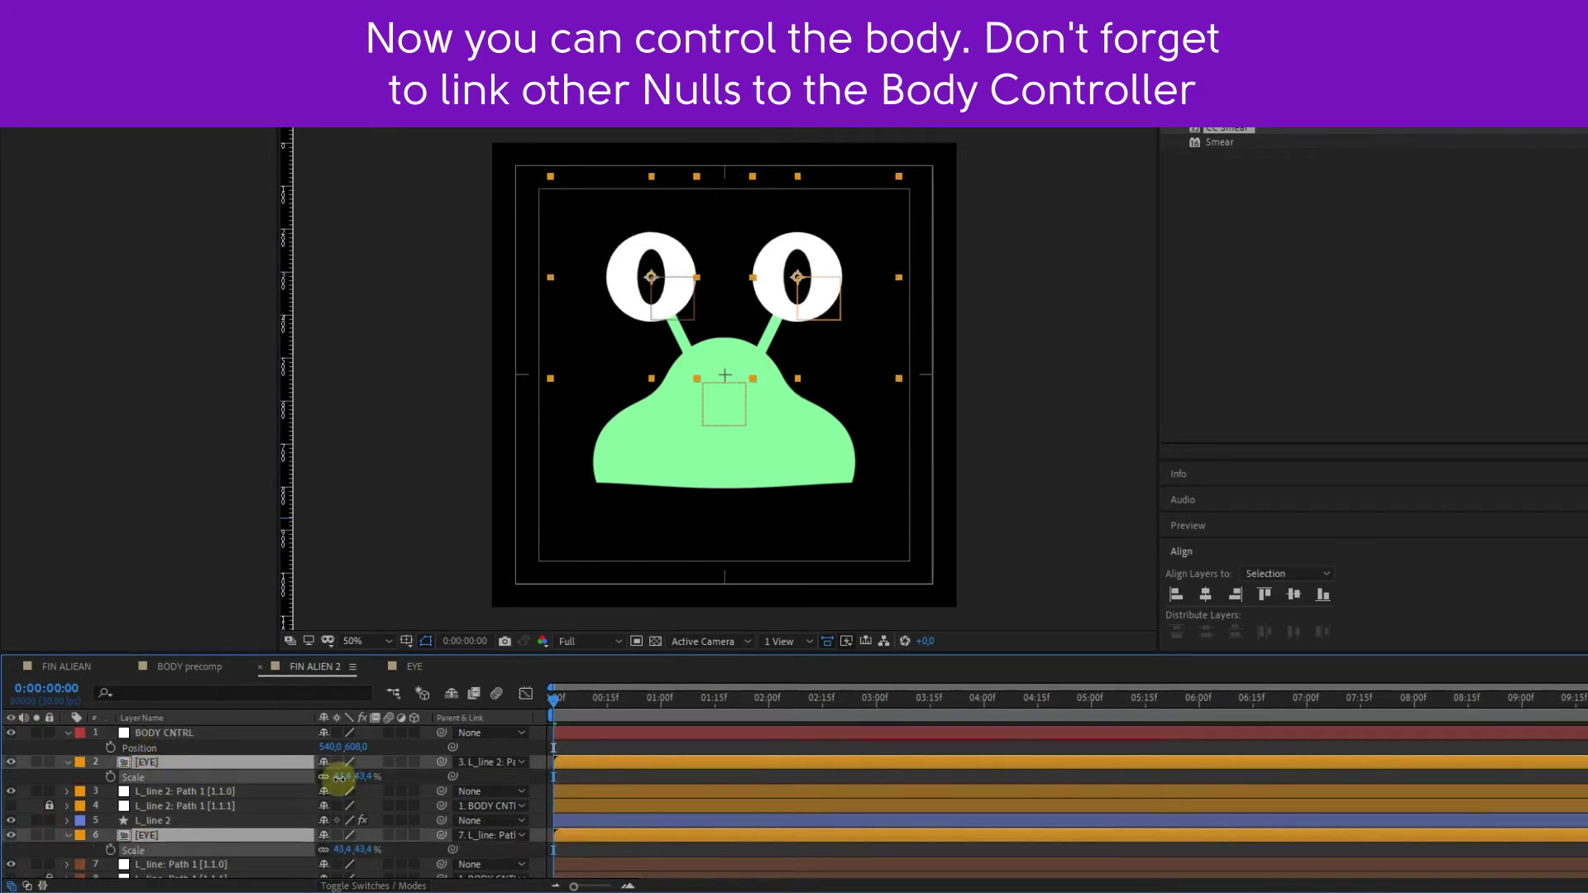
{"action": "left_click", "coordinate": [1037, 515]}
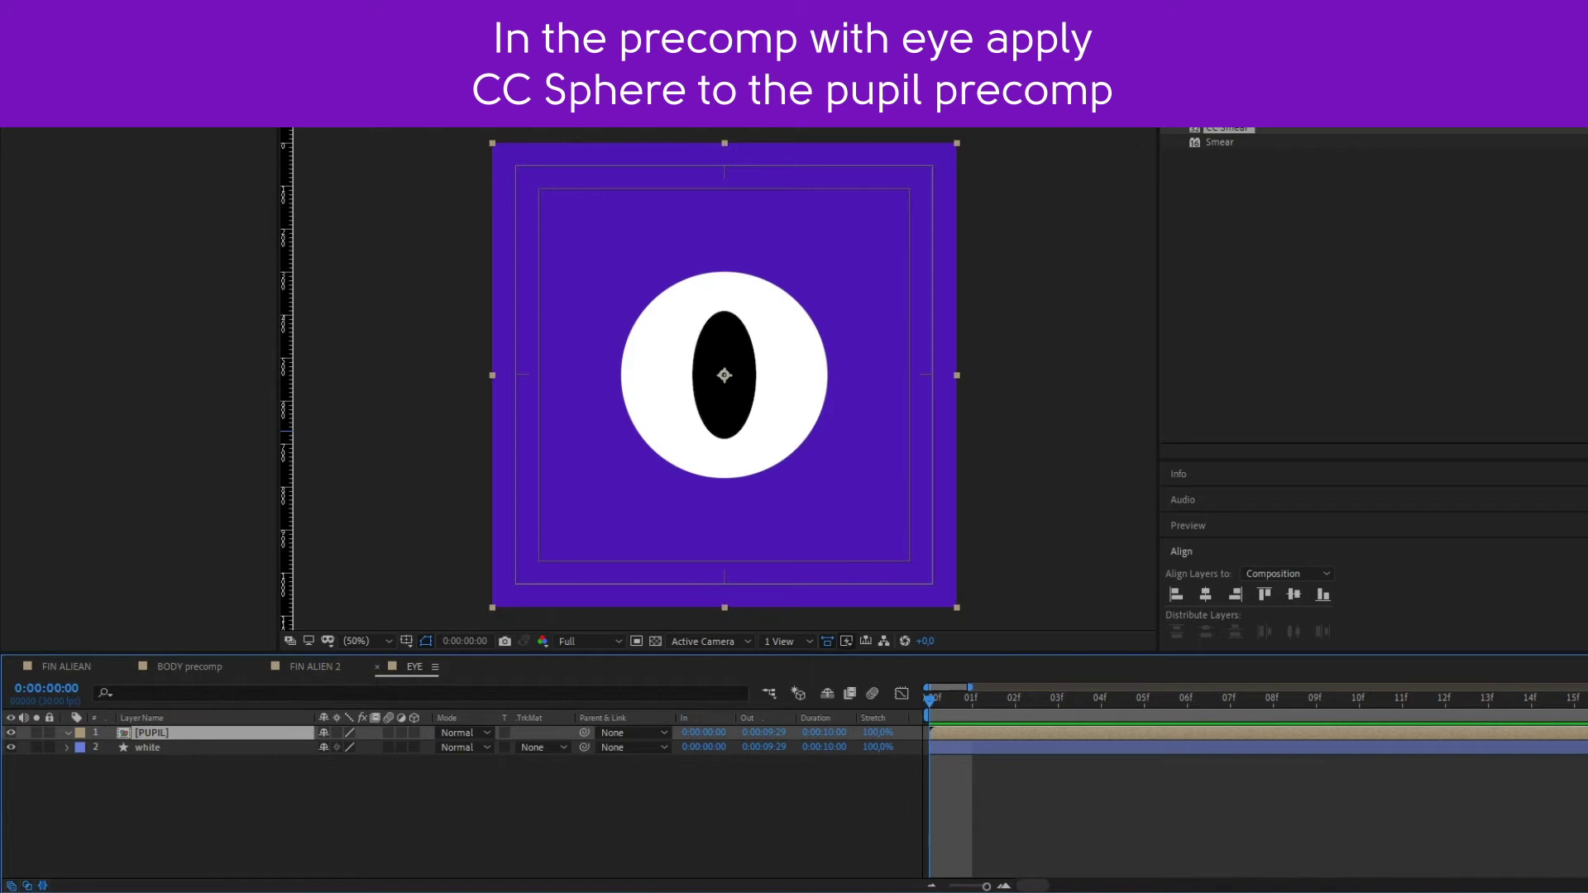
Apply CC Sphere to the PUPIL layer, Radius 243, with all rotations back at 0
{"action": "type", "text": "cc"}
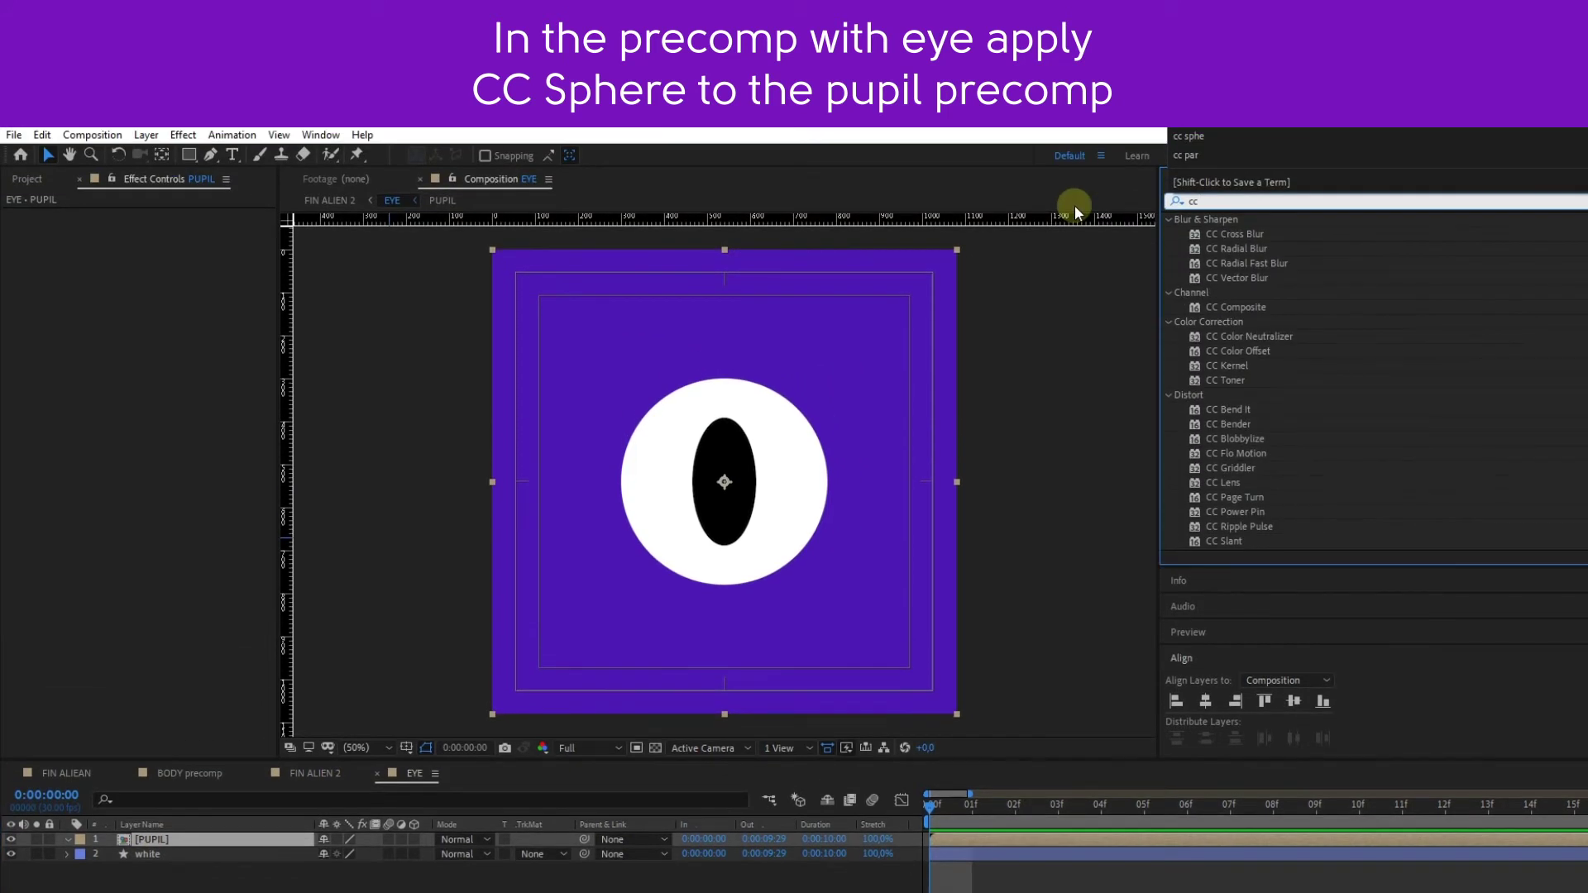
{"action": "type", "text": " sphe"}
{"action": "left_click", "coordinate": [1243, 235]}
{"action": "left_click_drag", "start_coordinate": [1243, 240], "coordinate": [1079, 279]}
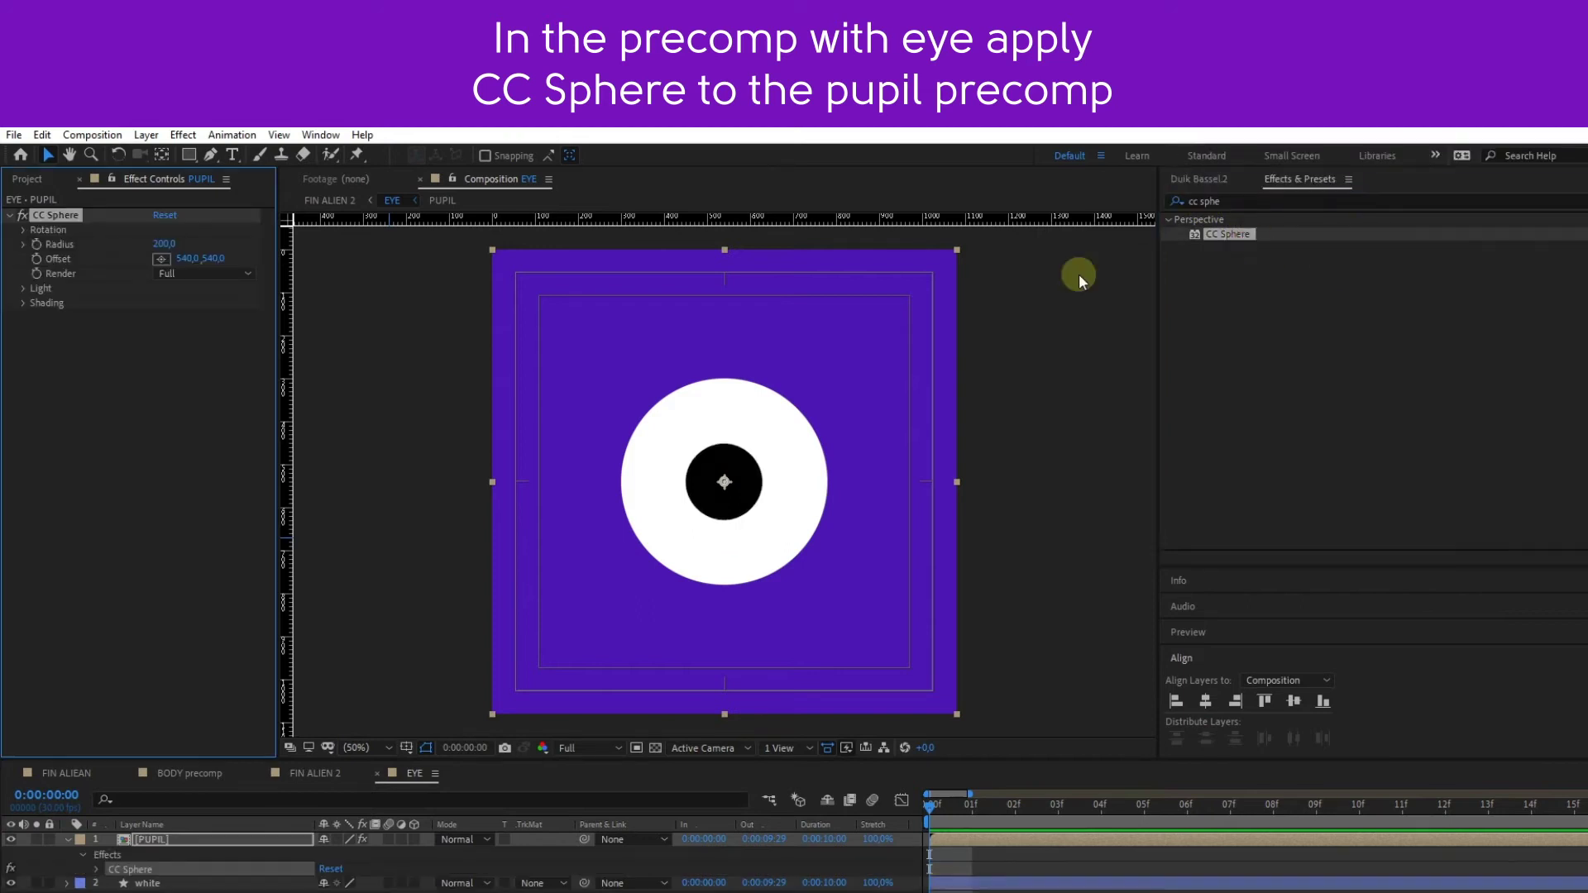
{"action": "left_click", "coordinate": [24, 232]}
{"action": "left_click_drag", "start_coordinate": [168, 293], "coordinate": [122, 303]}
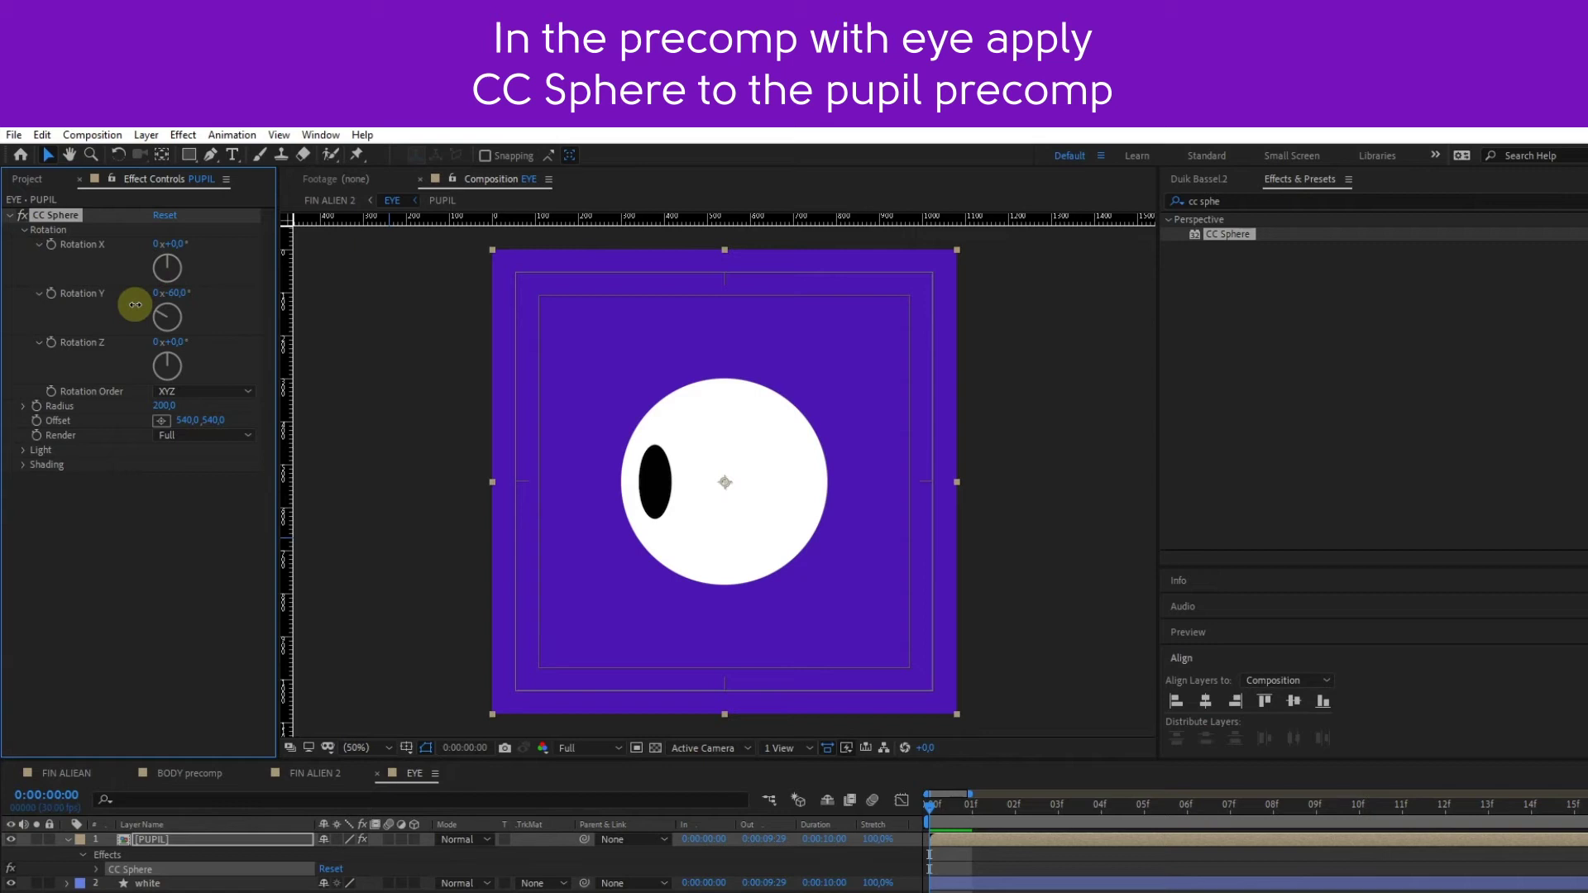
{"action": "left_click_drag", "start_coordinate": [162, 405], "coordinate": [177, 403]}
{"action": "left_click_drag", "start_coordinate": [191, 291], "coordinate": [195, 297]}
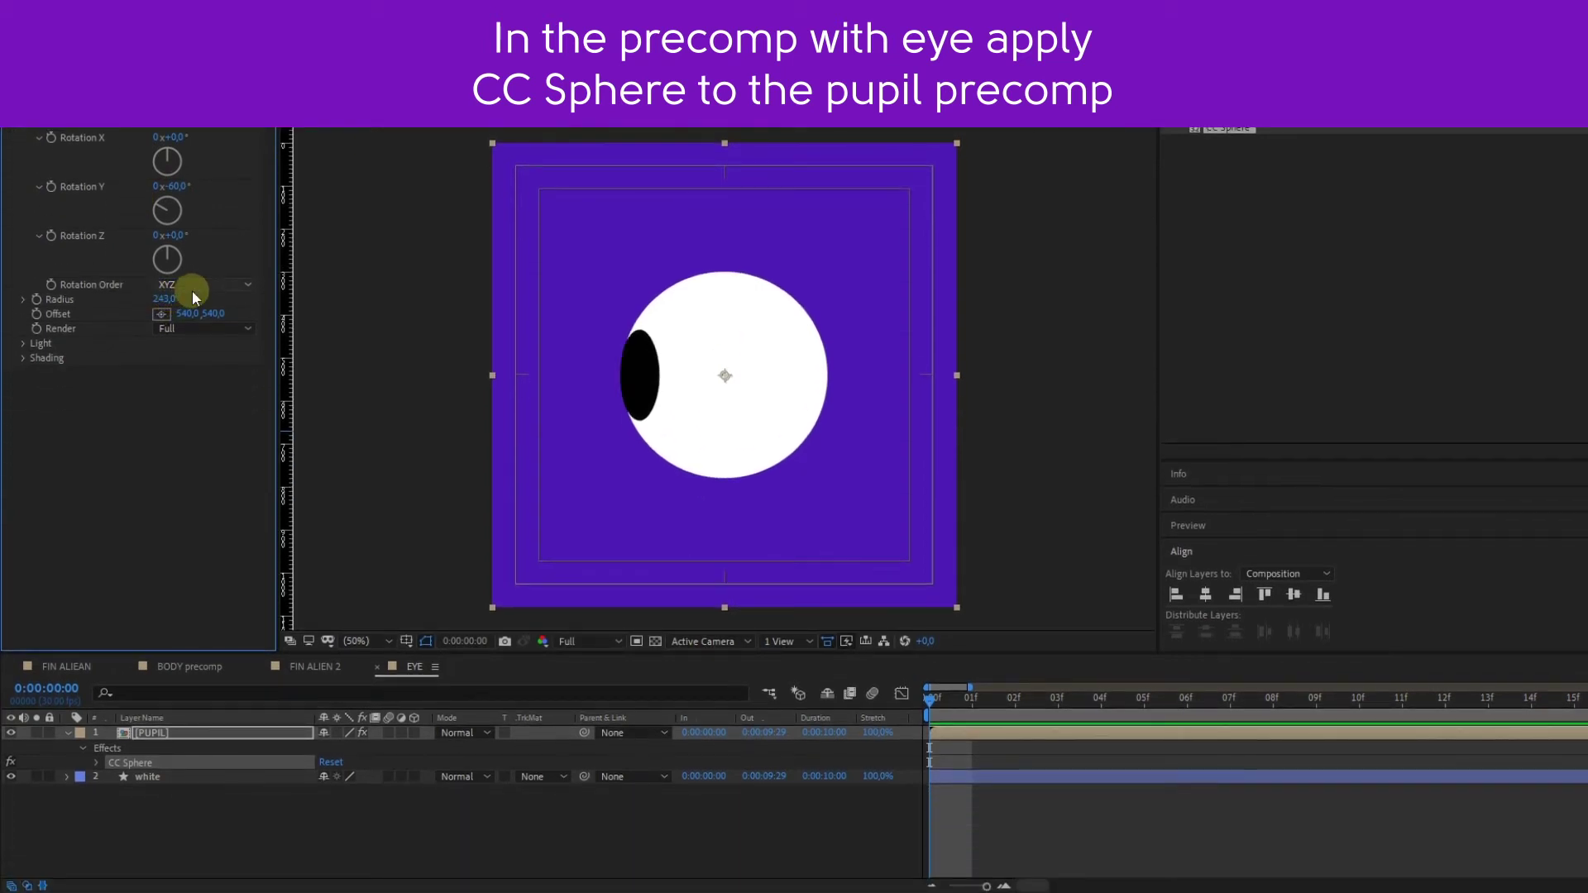
{"action": "left_click_drag", "start_coordinate": [184, 184], "coordinate": [308, 202]}
{"action": "mouse_move", "coordinate": [174, 137]}
{"action": "left_mouse_down"}
{"action": "mouse_move", "coordinate": [219, 161]}
{"action": "mouse_move", "coordinate": [141, 185]}
{"action": "mouse_move", "coordinate": [169, 141]}
{"action": "left_mouse_up"}
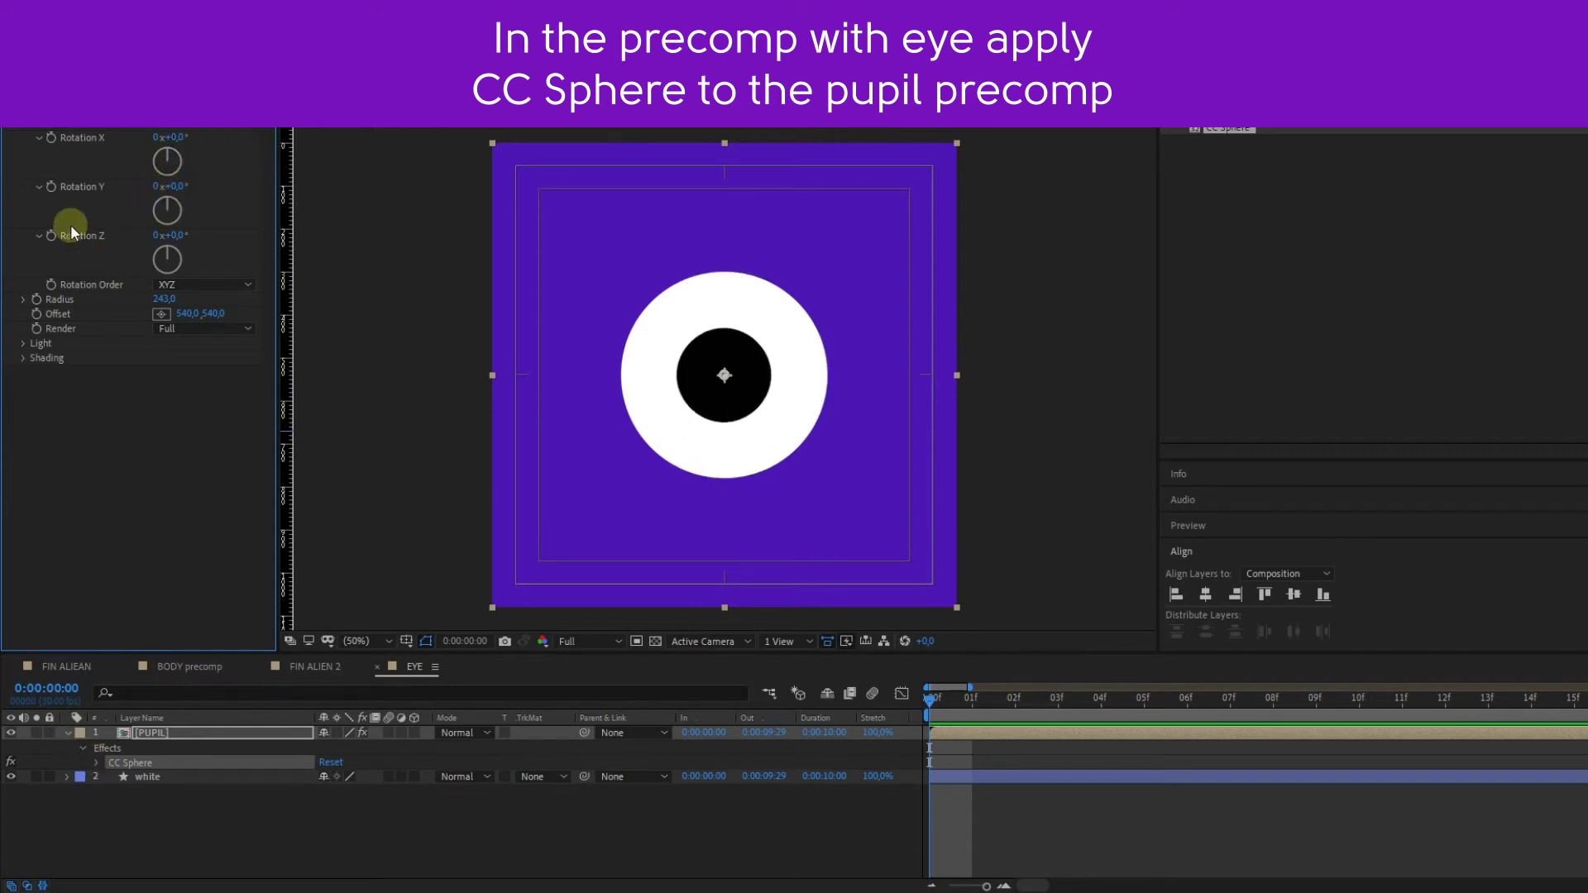
{"action": "left_click", "coordinate": [43, 886]}
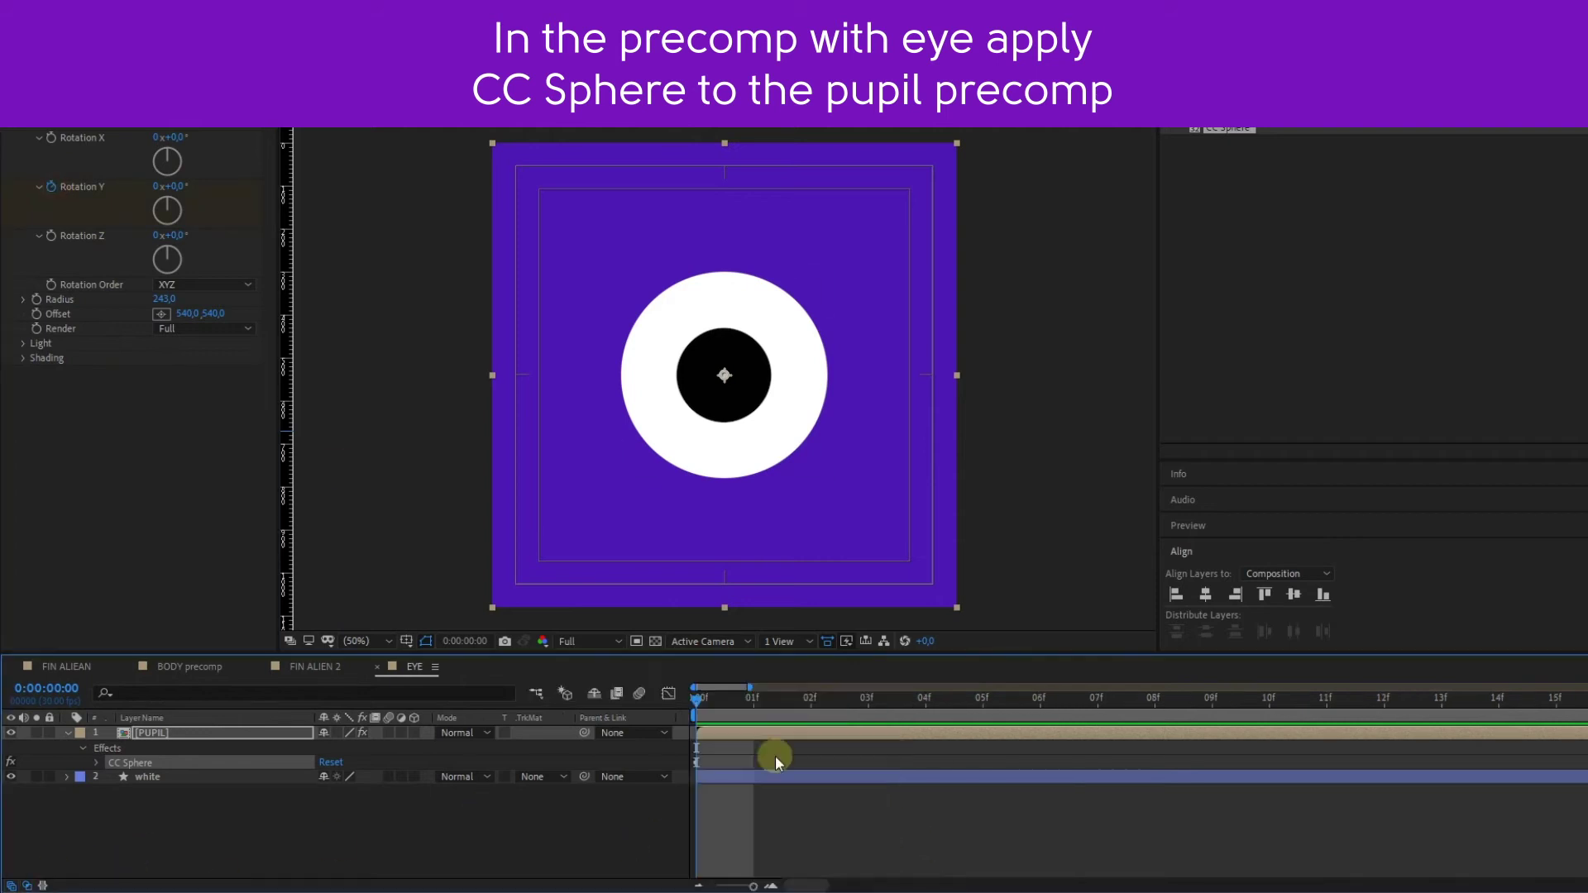
Keyframe the pupil's CC Sphere Rotation Y over frames 00f–02f, reaching 60°
{"action": "left_click", "coordinate": [751, 708]}
{"action": "key", "text": "u"}
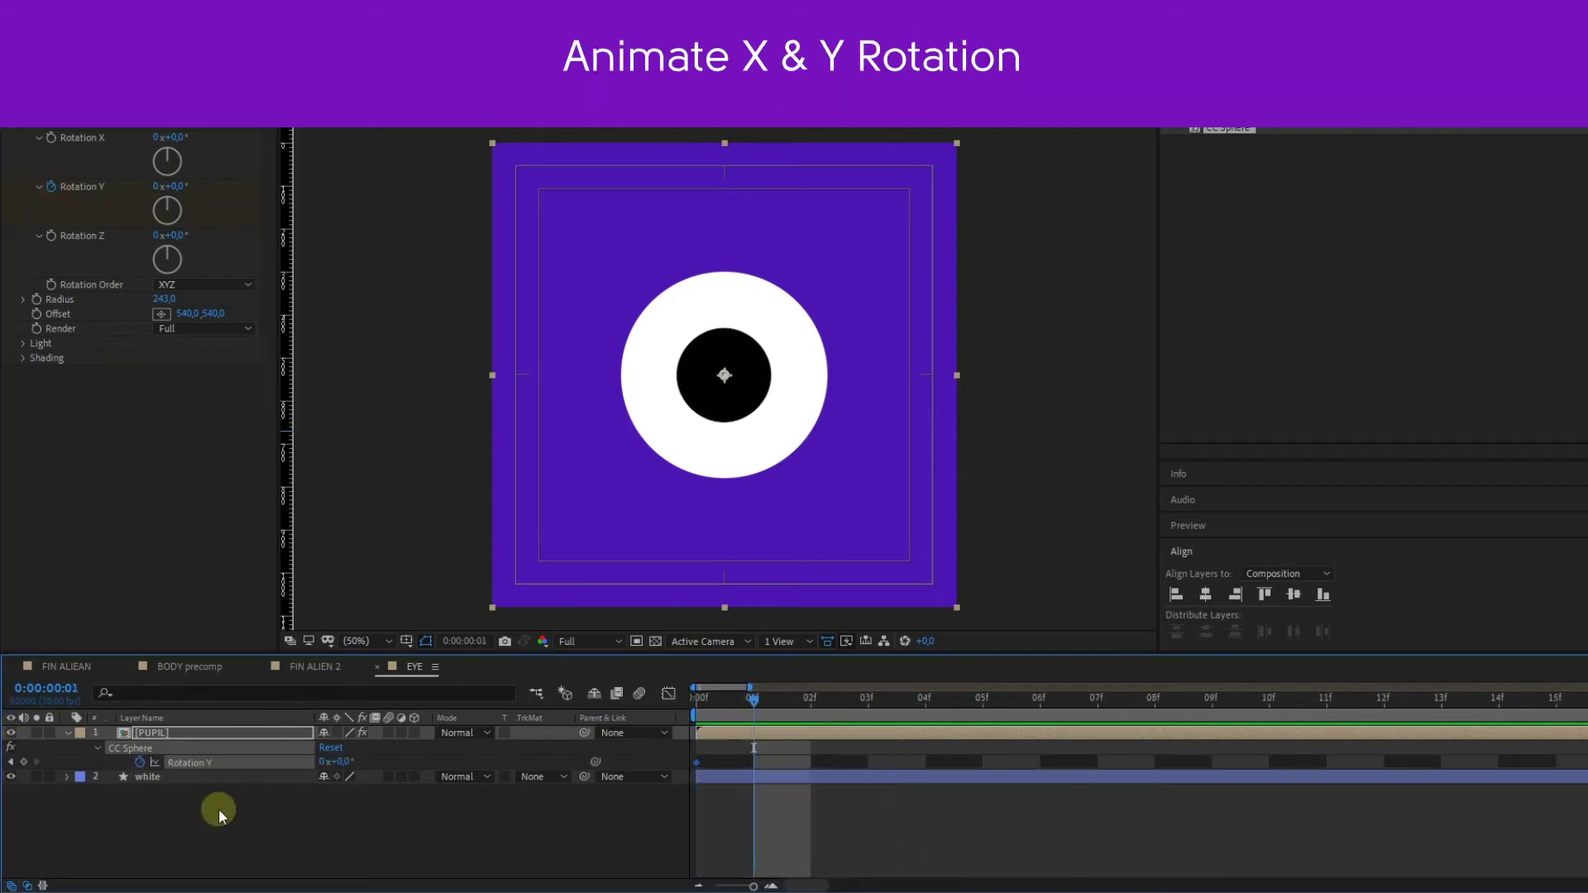
{"action": "left_click", "coordinate": [23, 761]}
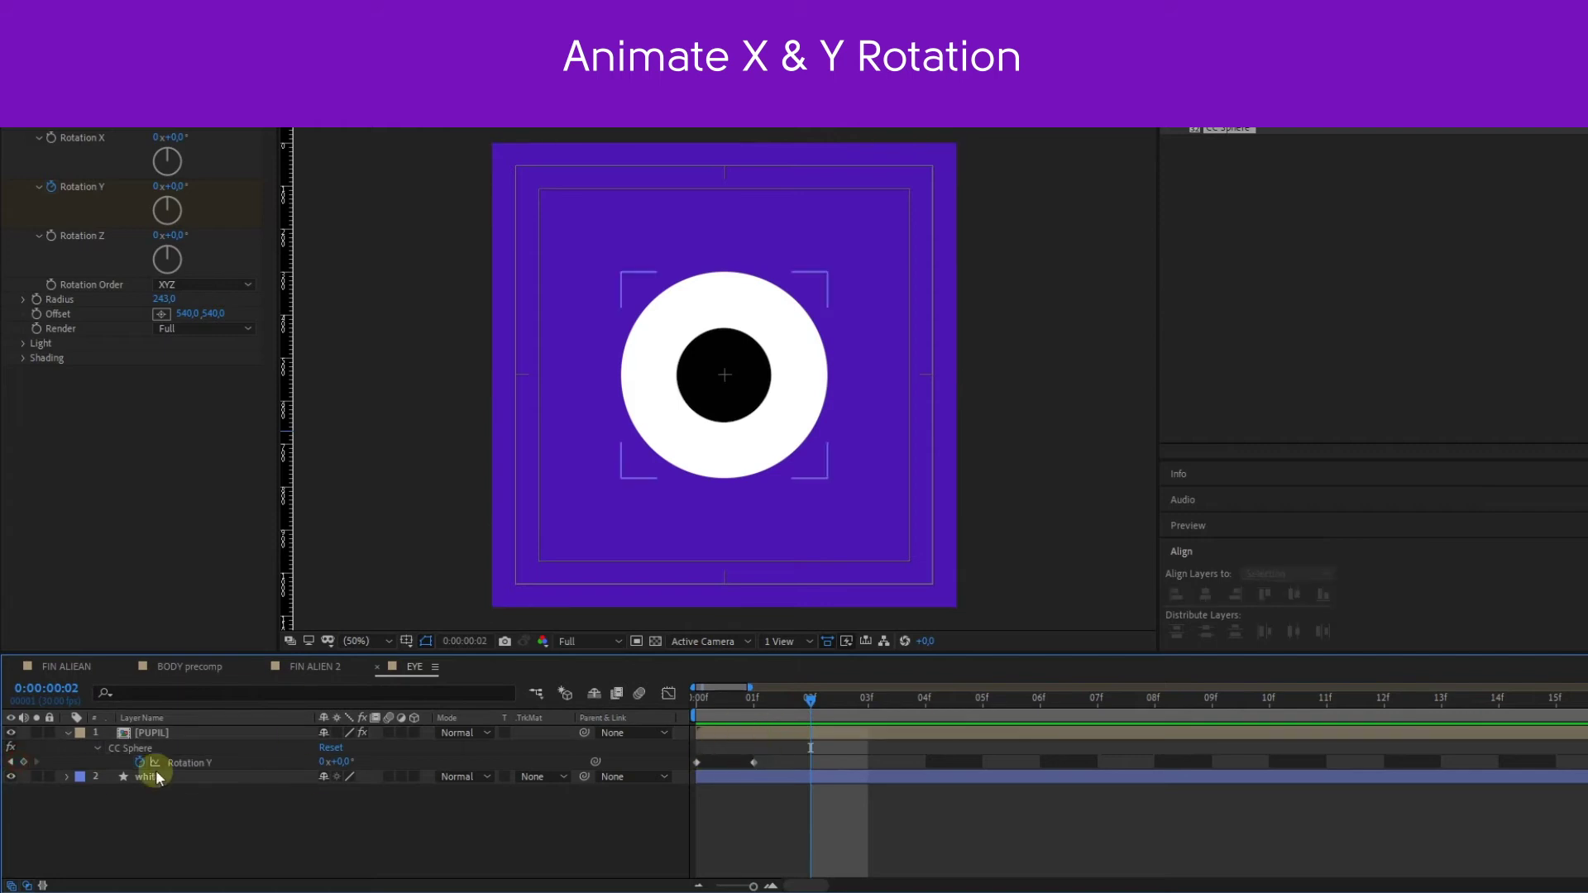
{"action": "key", "text": "Home"}
{"action": "left_click_drag", "start_coordinate": [332, 762], "coordinate": [281, 762]}
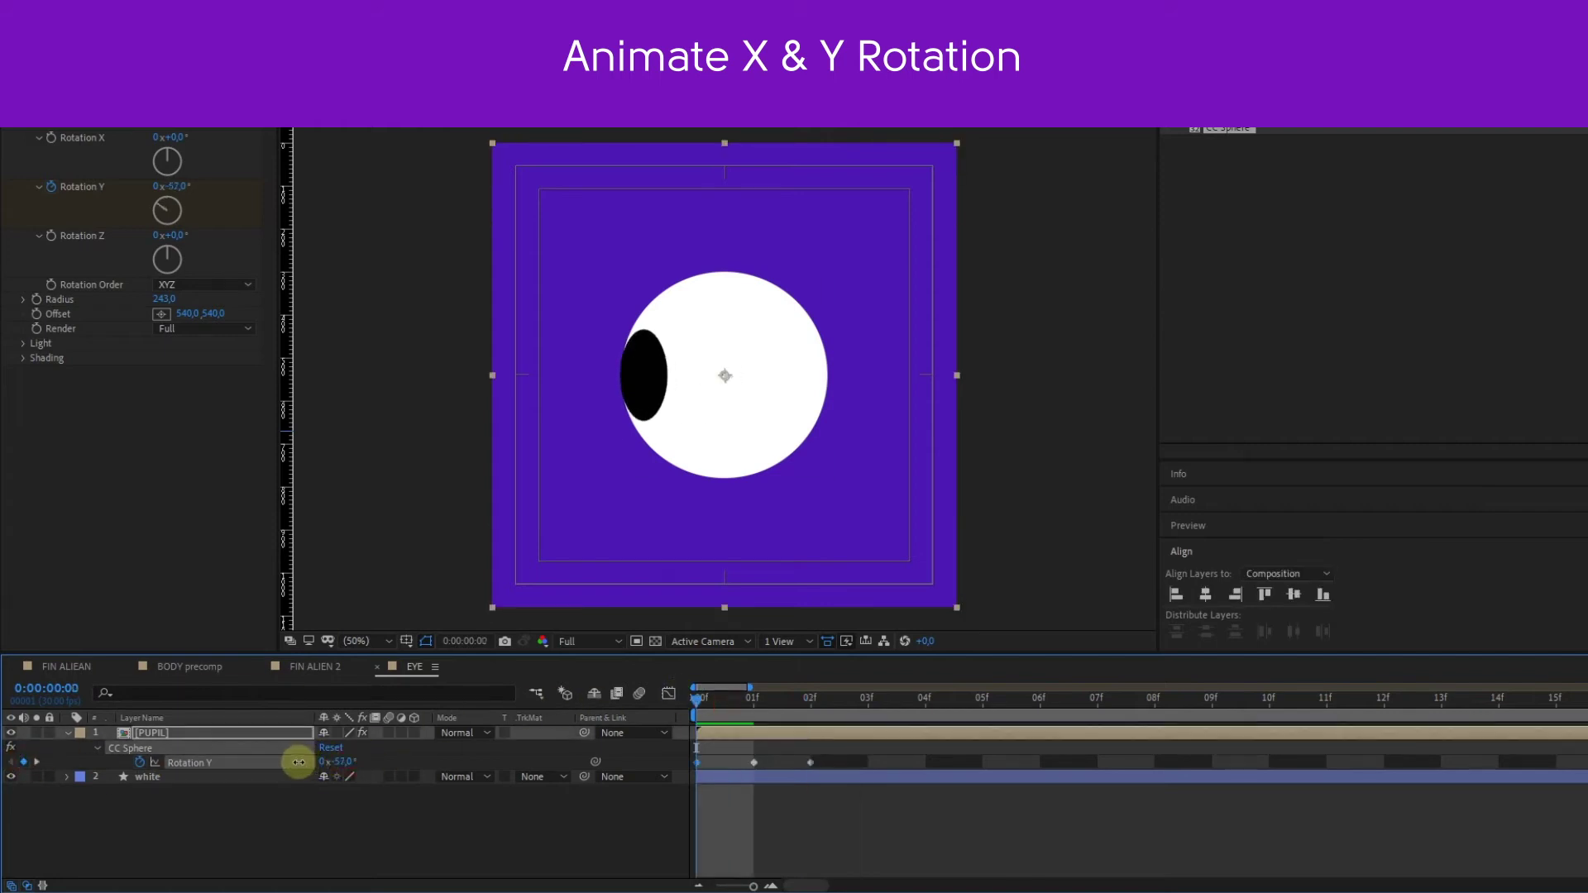
{"action": "left_click", "coordinate": [810, 703]}
{"action": "type", "text": "60"}
{"action": "key", "text": "Return"}
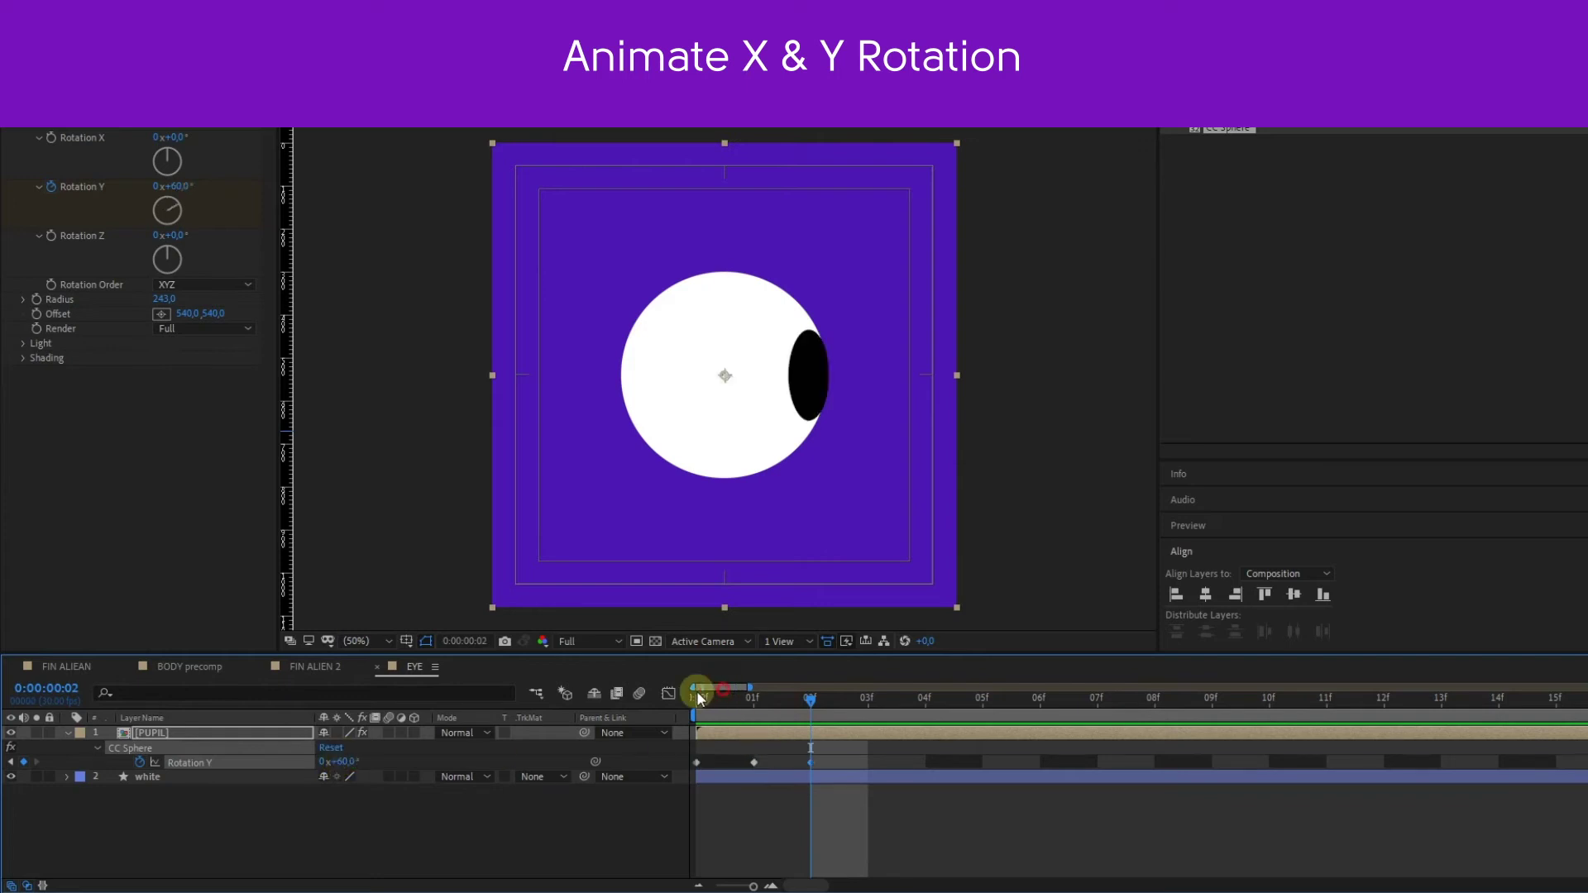
{"action": "left_click", "coordinate": [697, 697]}
Keyframe the pupil's Rotation X over frames 00f–02f, with -60° at the first frame
{"action": "left_click", "coordinate": [51, 137]}
{"action": "left_click", "coordinate": [753, 697]}
{"action": "left_click", "coordinate": [811, 710]}
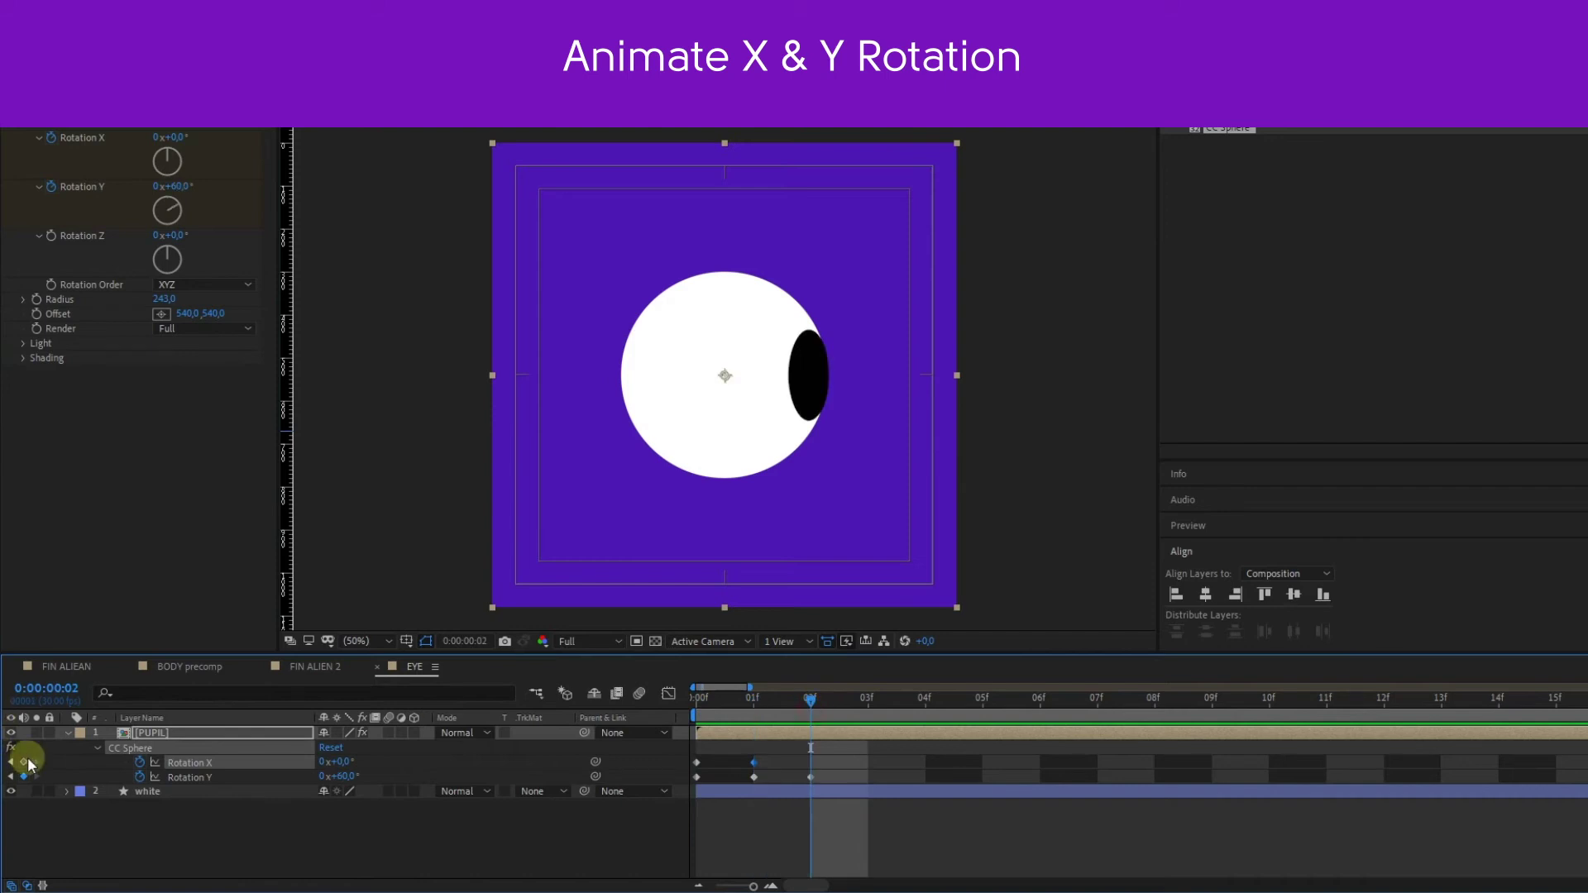
{"action": "left_click", "coordinate": [728, 716]}
{"action": "left_click_drag", "start_coordinate": [342, 762], "coordinate": [380, 771]}
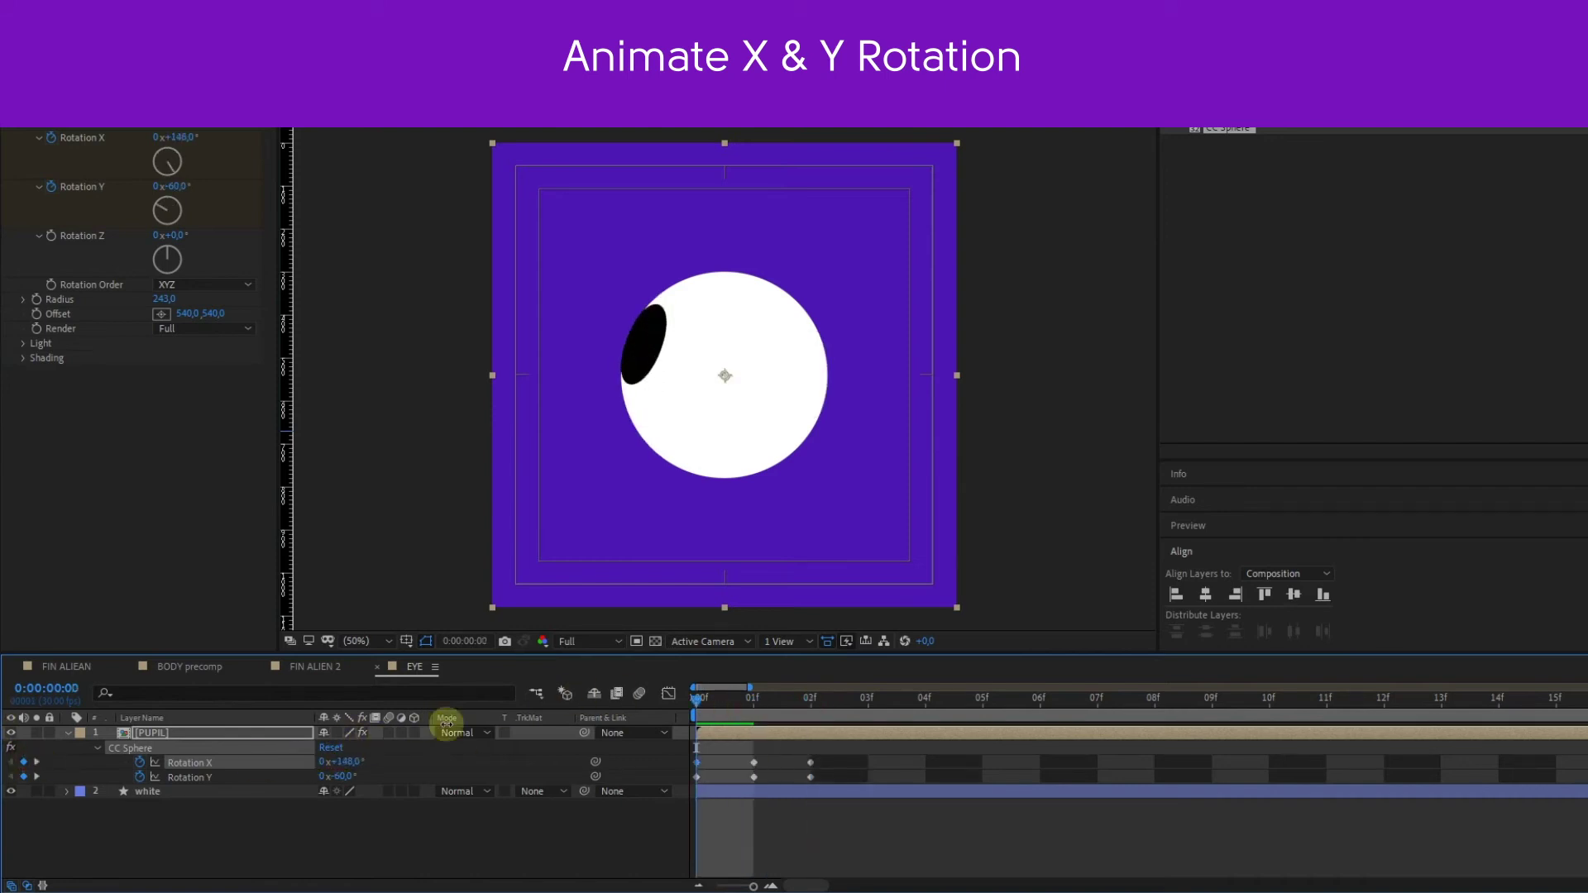
{"action": "left_click", "coordinate": [357, 765]}
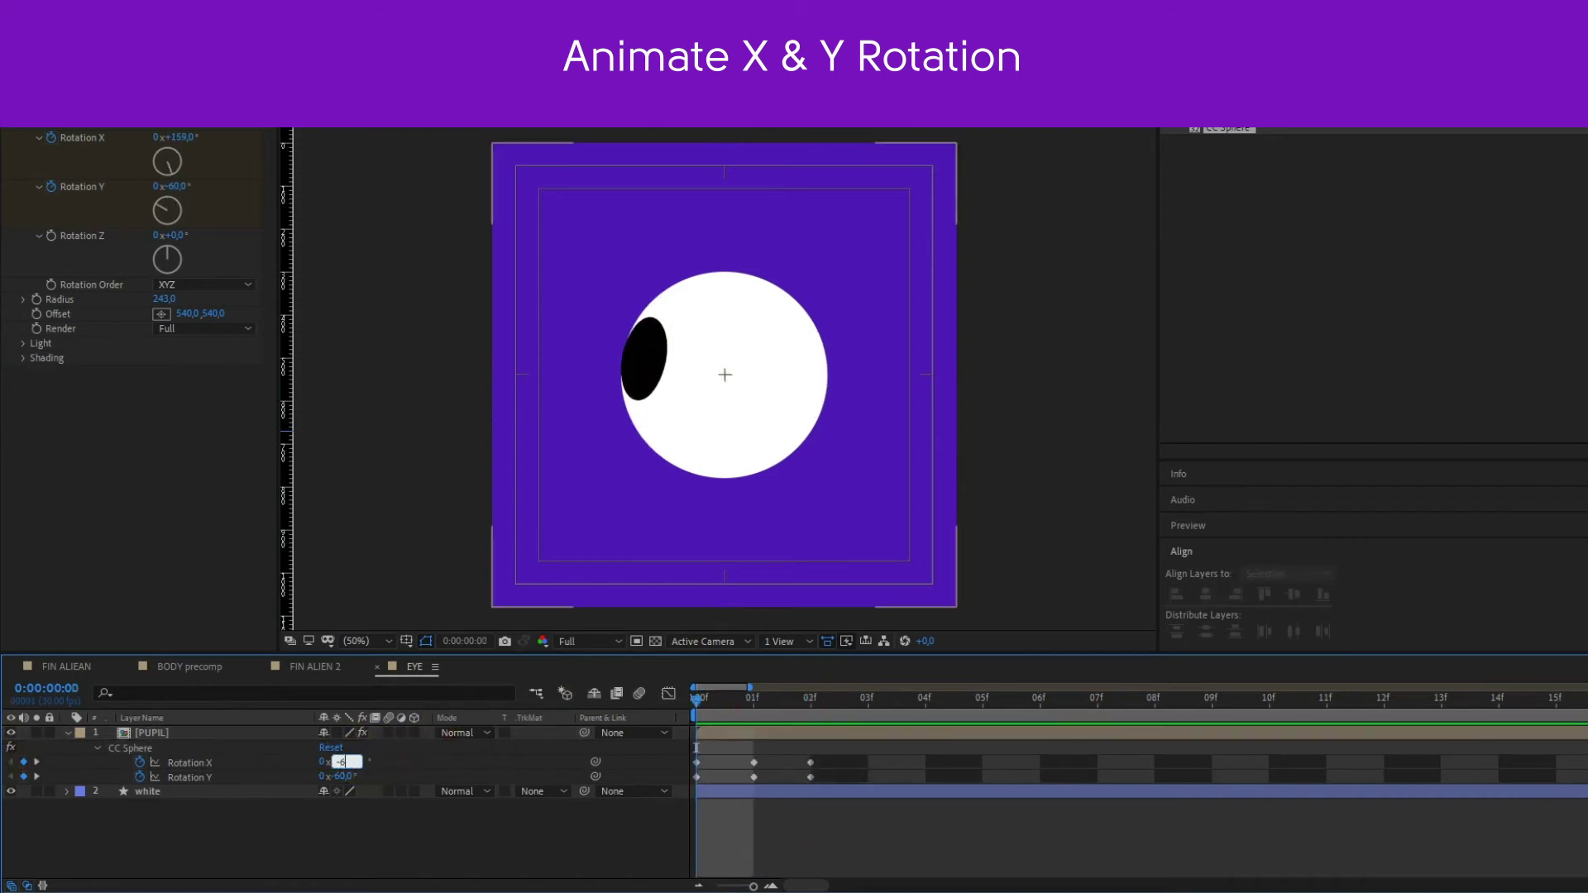
{"action": "type", "text": "0"}
{"action": "key", "text": "Return"}
{"action": "key", "text": "Return"}
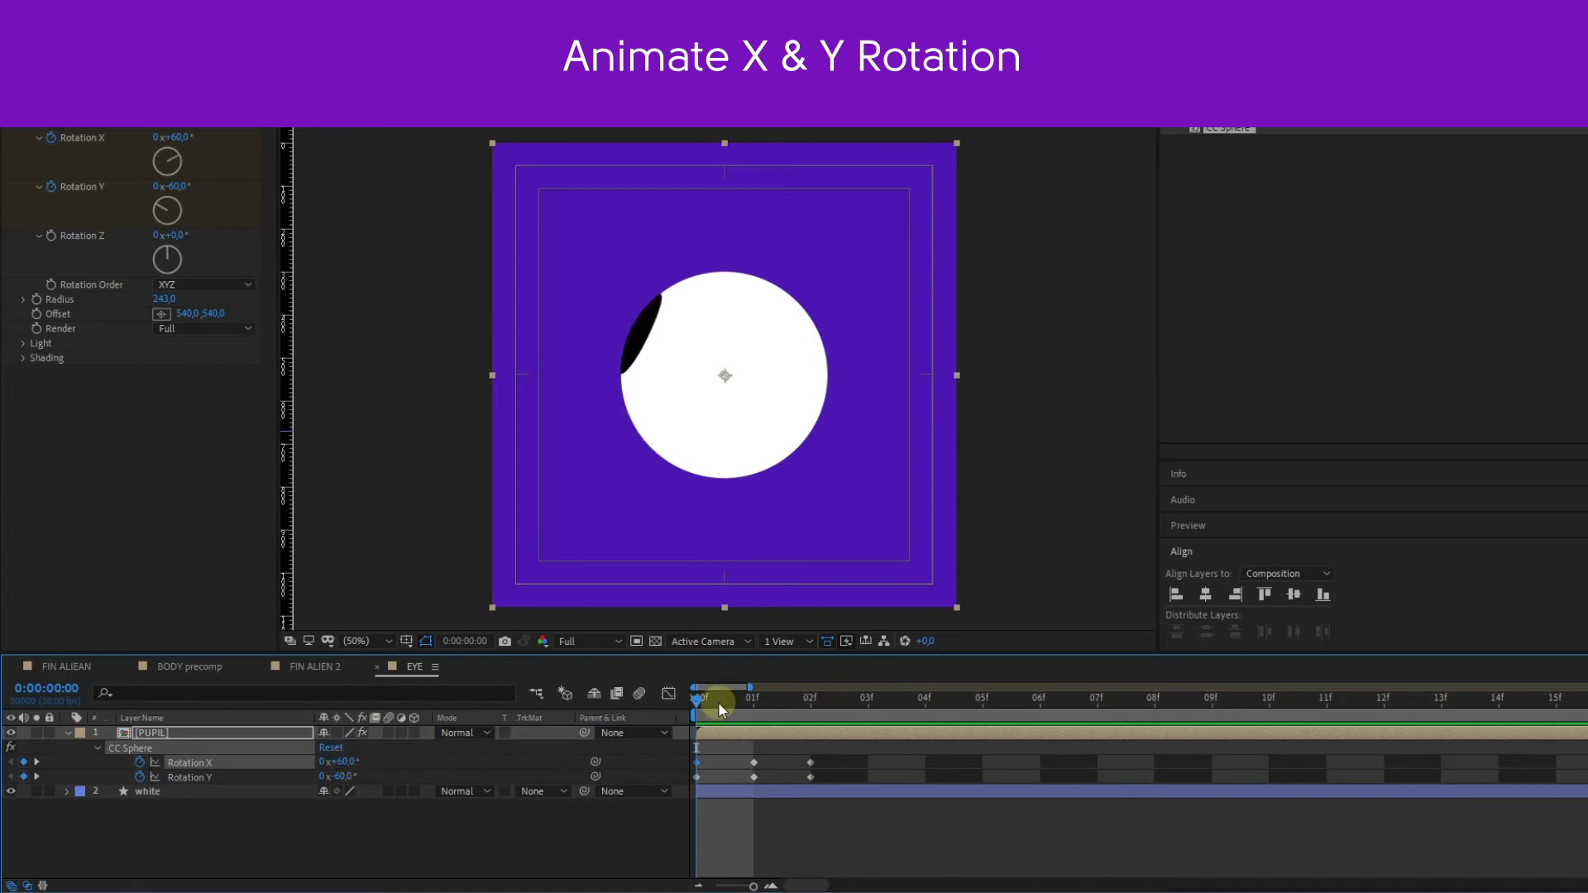
{"action": "key", "text": "Page_Down"}
{"action": "key", "text": "Page_Down"}
{"action": "left_click", "coordinate": [342, 762]}
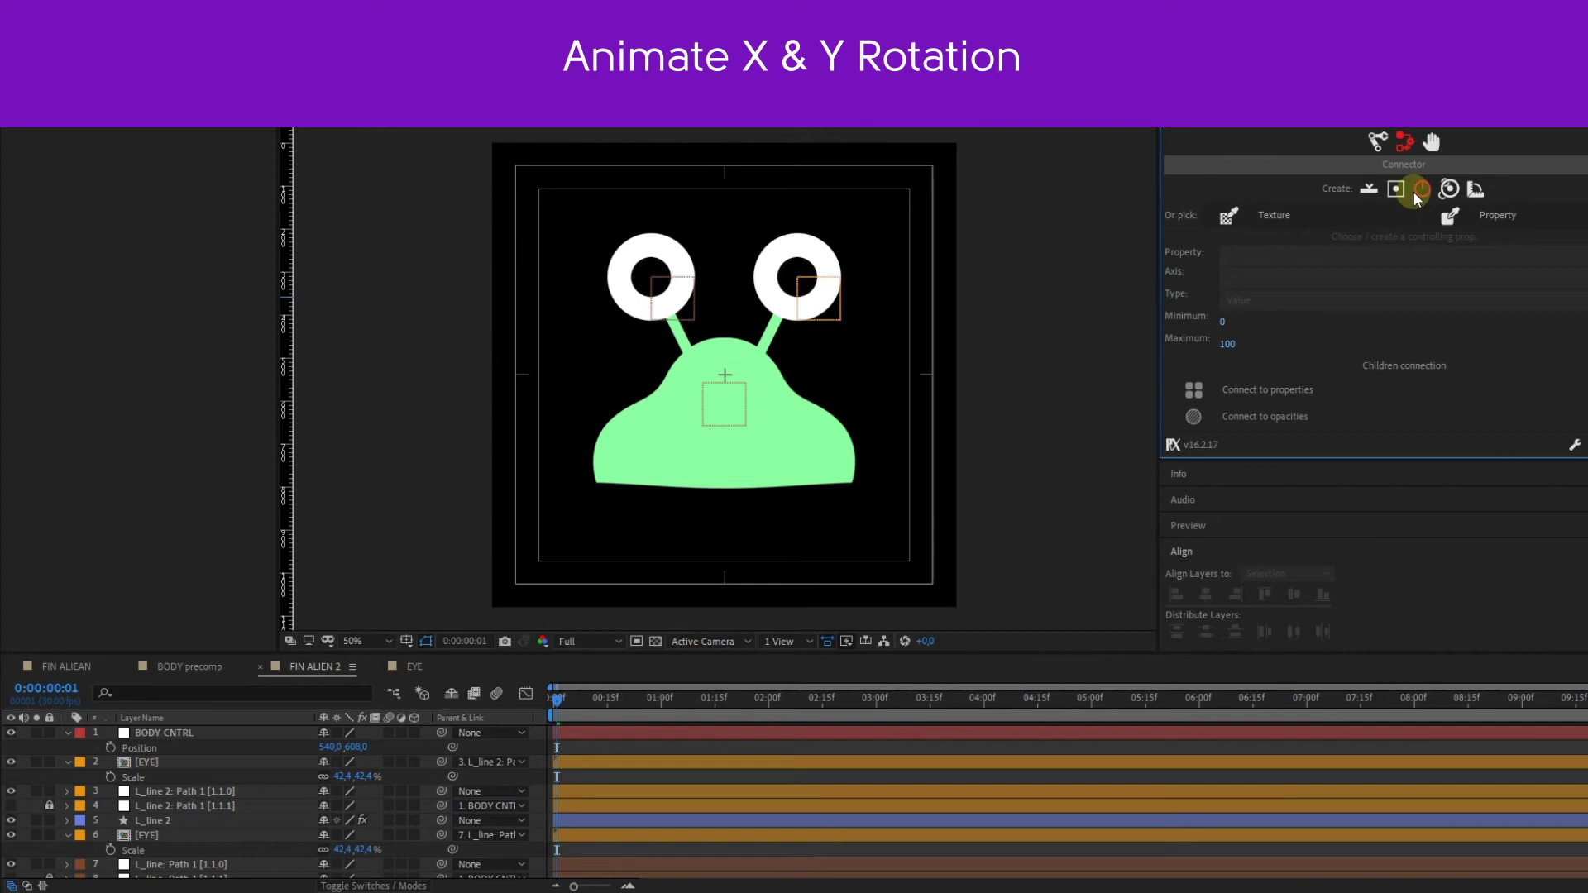
Create a Duik 2D slider at the top of FIN ALIEN 2 and colour it white
{"action": "left_click", "coordinate": [1396, 188]}
{"action": "left_click_drag", "start_coordinate": [732, 366], "coordinate": [734, 192]}
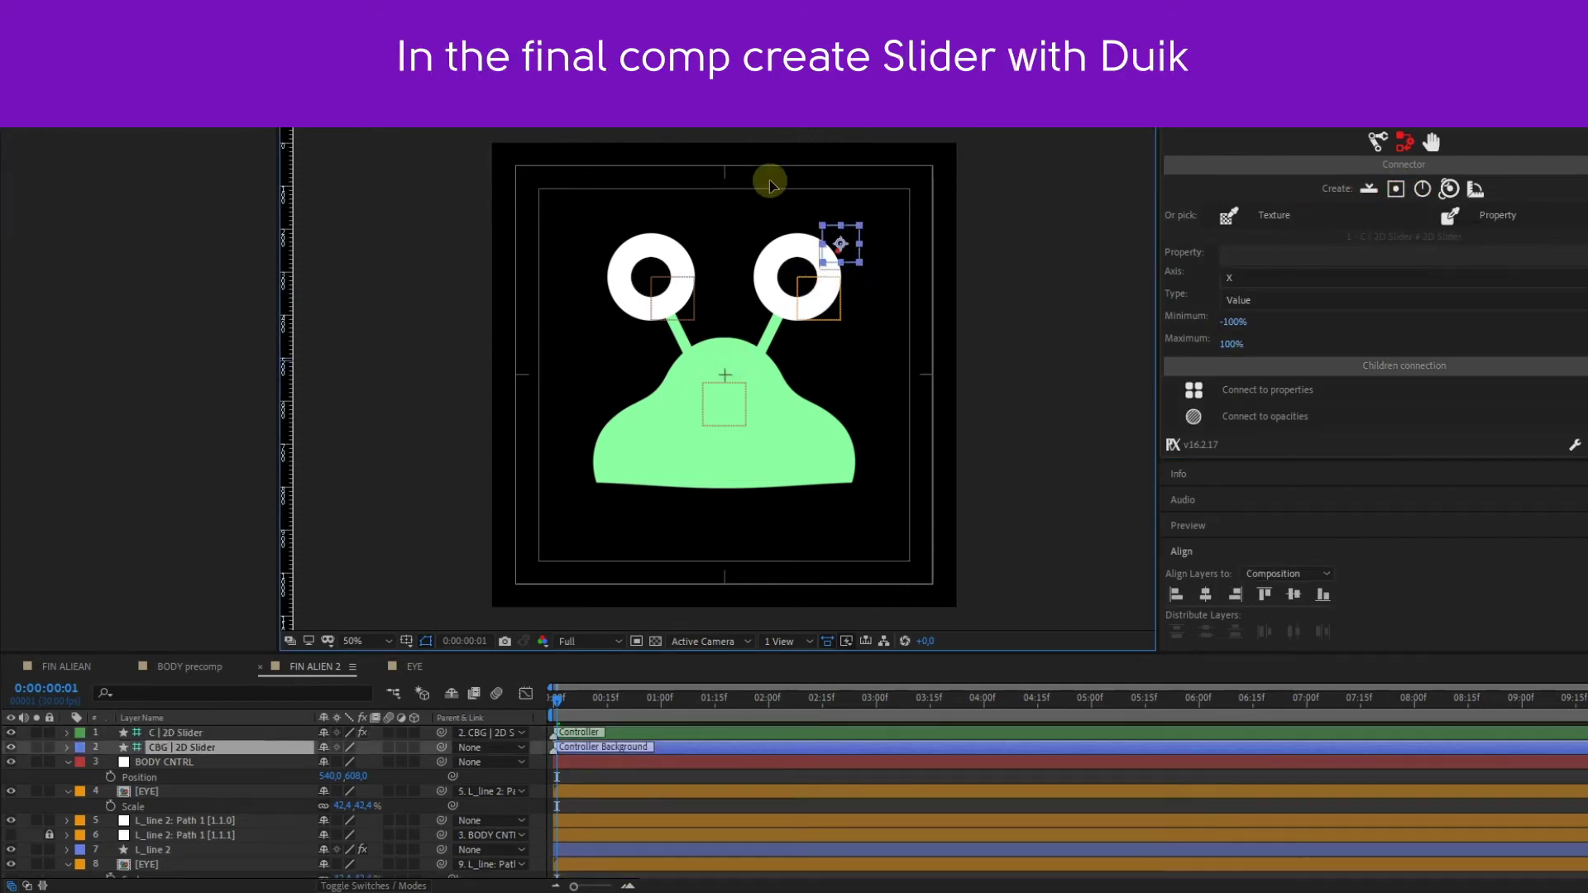
{"action": "left_click", "coordinate": [380, 248]}
{"action": "left_click", "coordinate": [726, 190]}
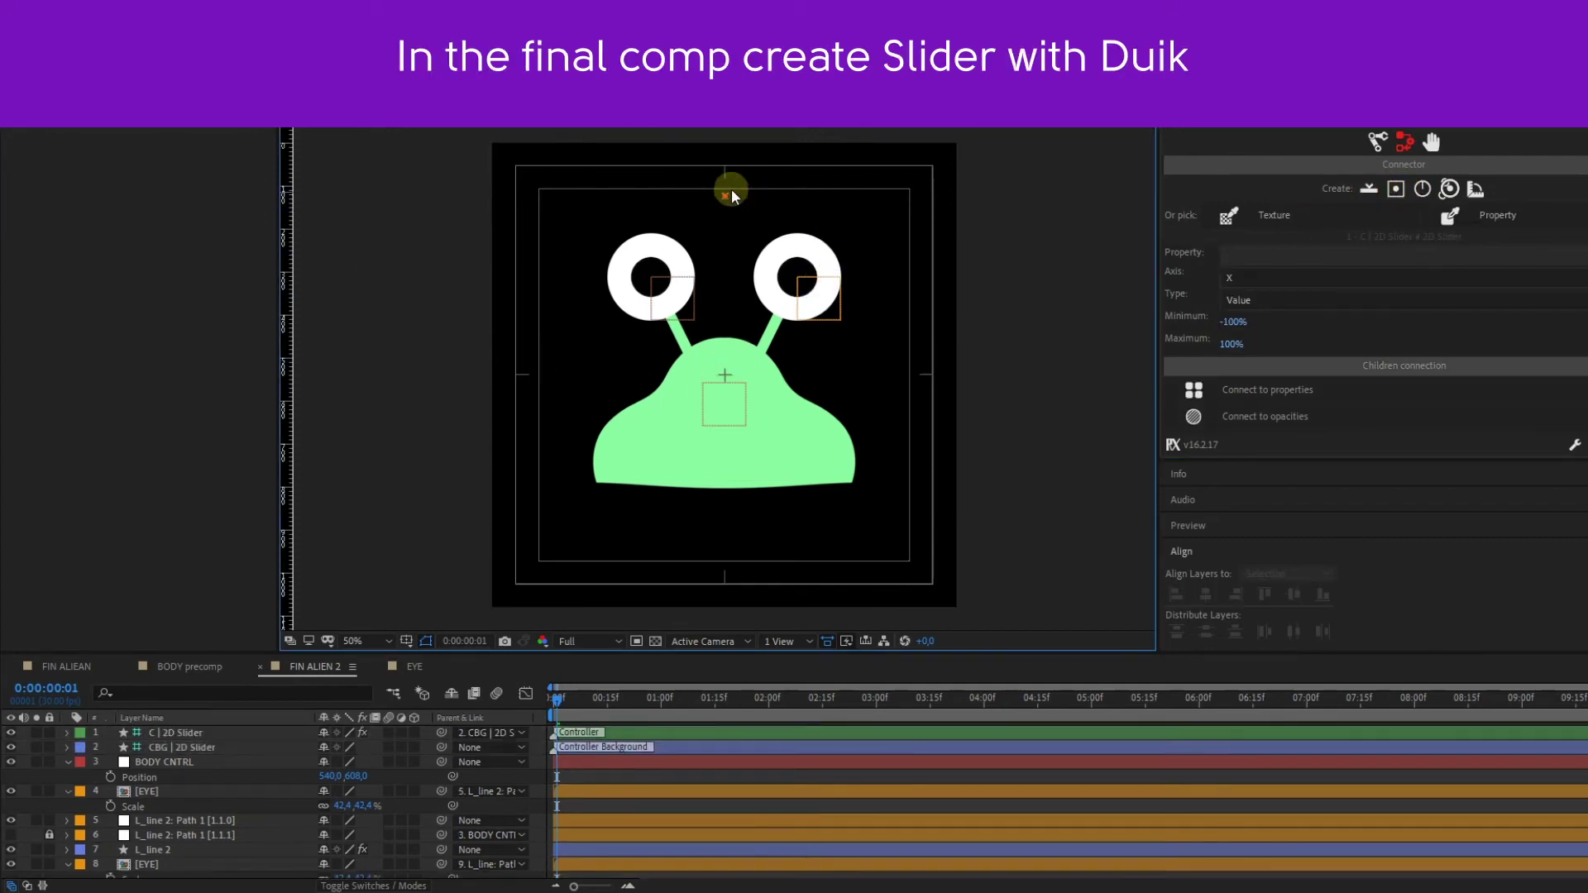
{"action": "left_click", "coordinate": [20, 139]}
{"action": "left_click", "coordinate": [161, 152]}
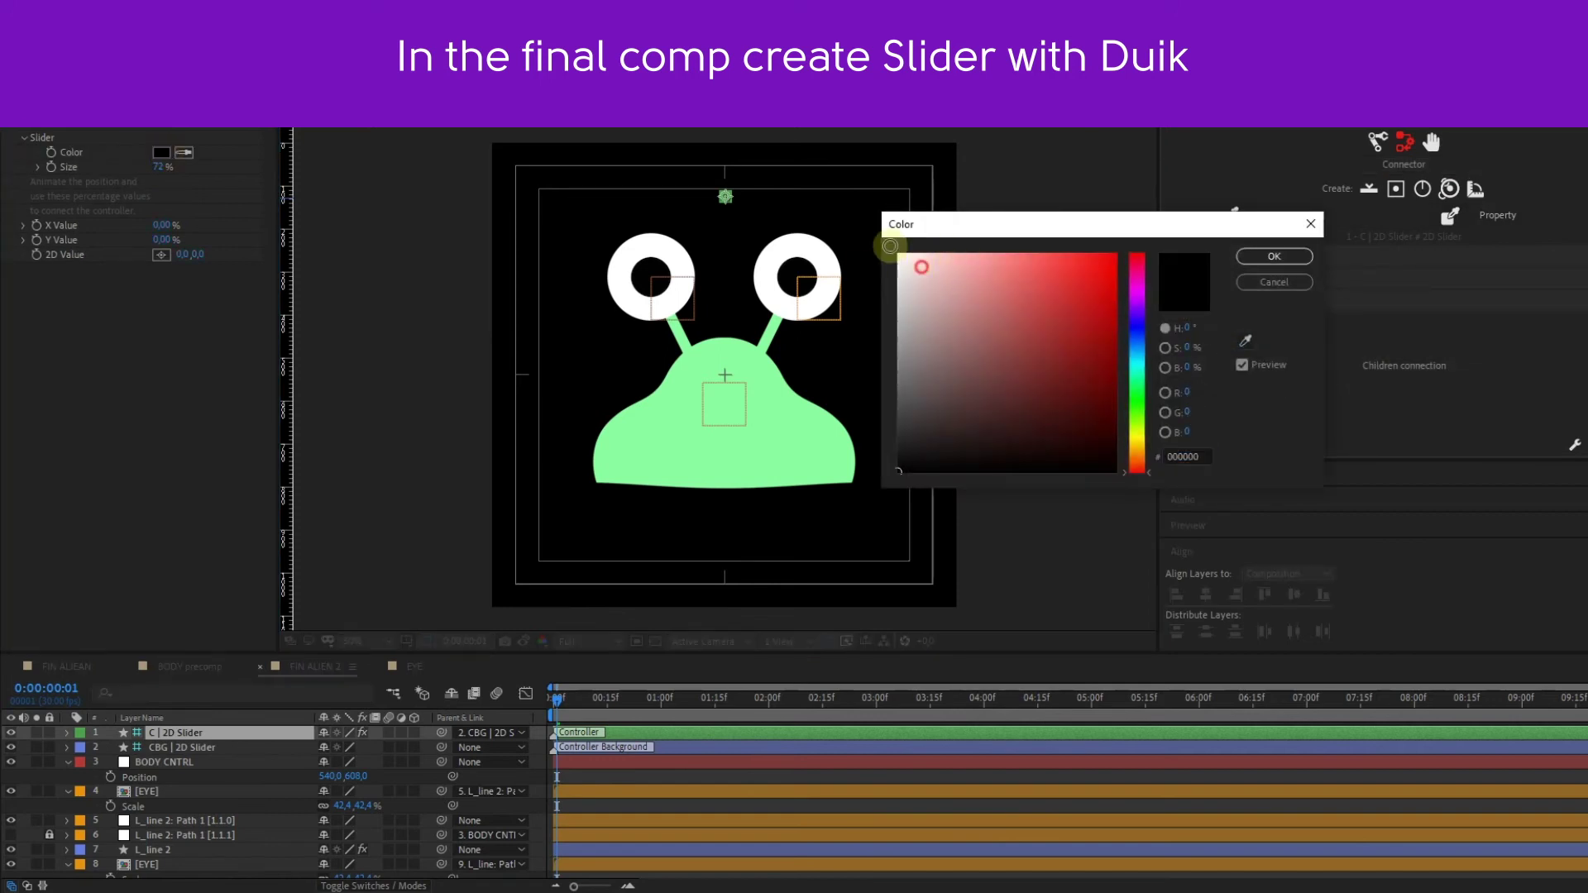
{"action": "left_click", "coordinate": [1318, 351]}
Reveal the slider's Position, then select the pupil's Rotation X in the EYE comp
{"action": "key", "text": "p"}
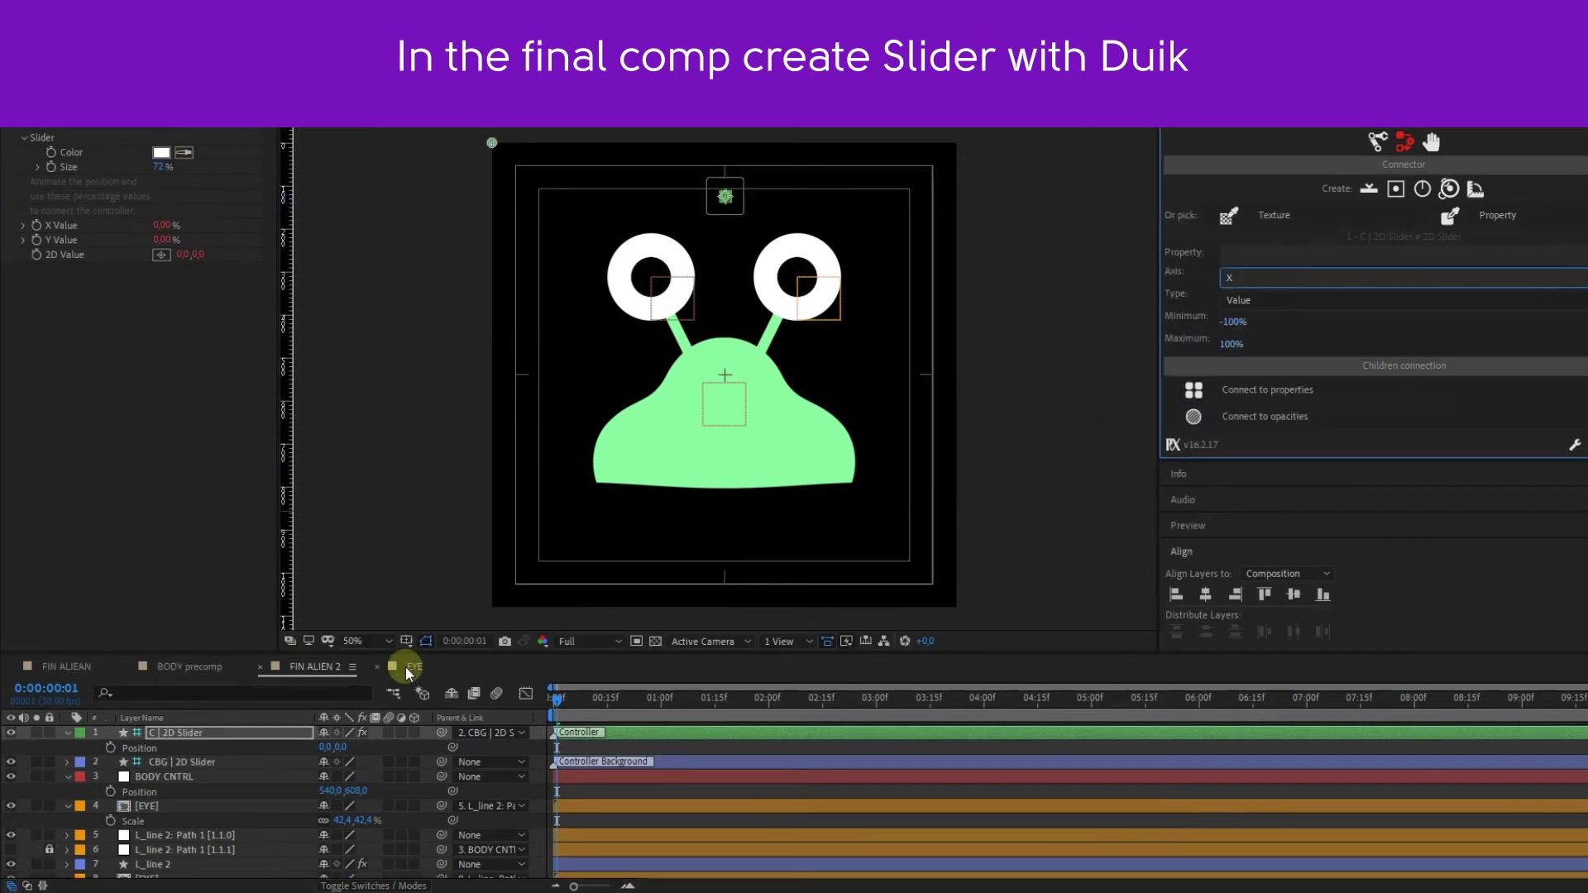
{"action": "left_click", "coordinate": [408, 668]}
{"action": "left_click", "coordinate": [184, 762]}
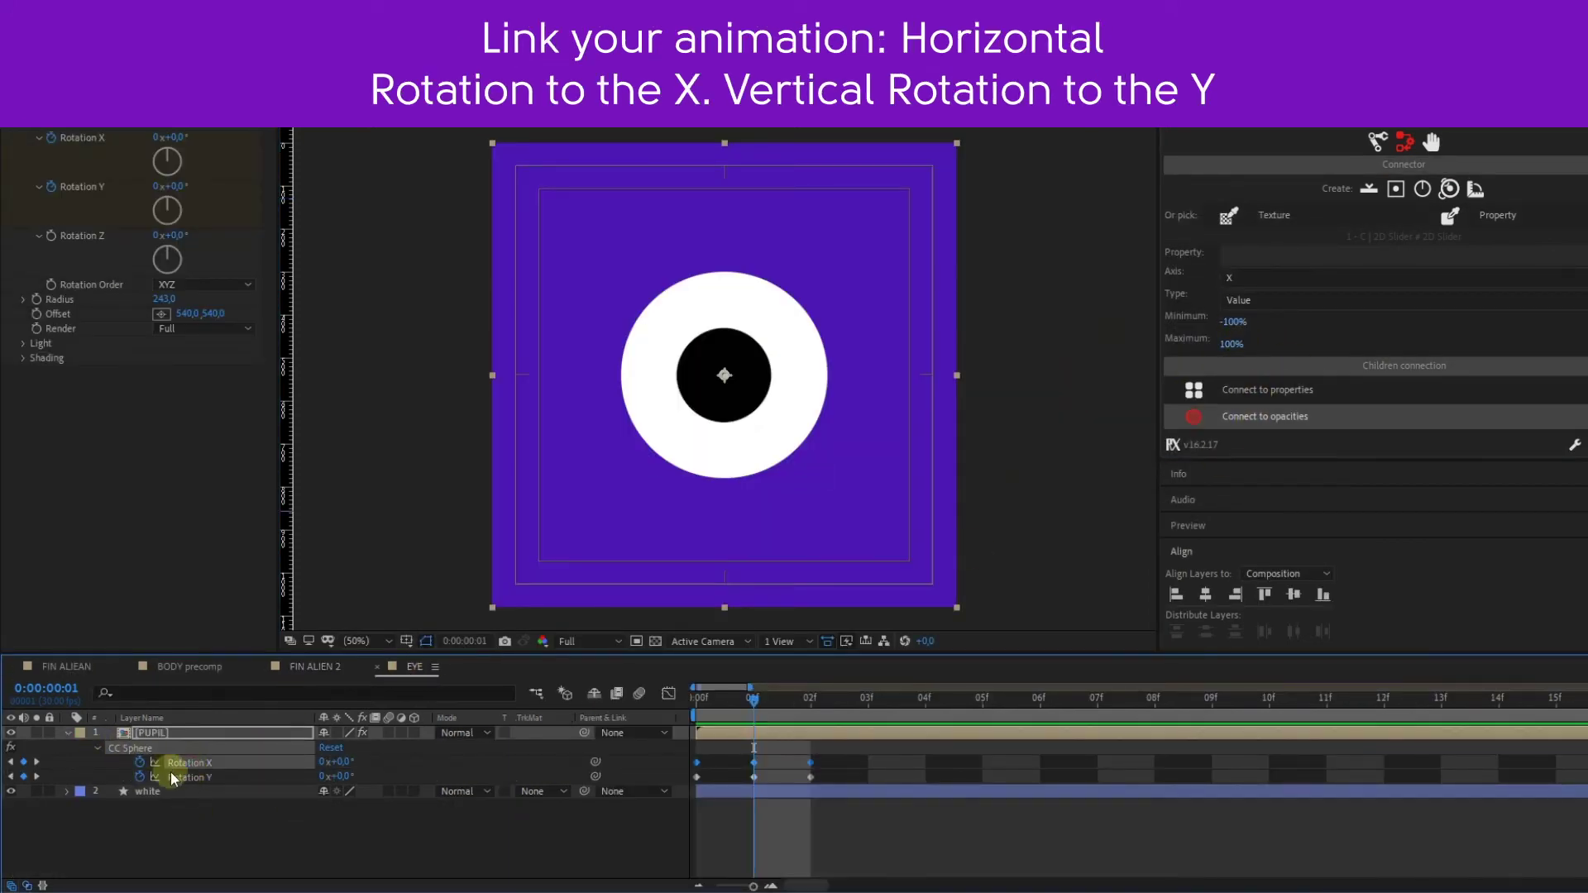
Connect the pupil's Rotation Y to the slider's X axis and Rotation X to its Y axis
{"action": "left_click", "coordinate": [174, 778]}
{"action": "left_click", "coordinate": [1257, 387]}
{"action": "left_click", "coordinate": [202, 762]}
{"action": "left_click", "coordinate": [1247, 278]}
{"action": "left_click", "coordinate": [1249, 313]}
{"action": "left_click", "coordinate": [1252, 393]}
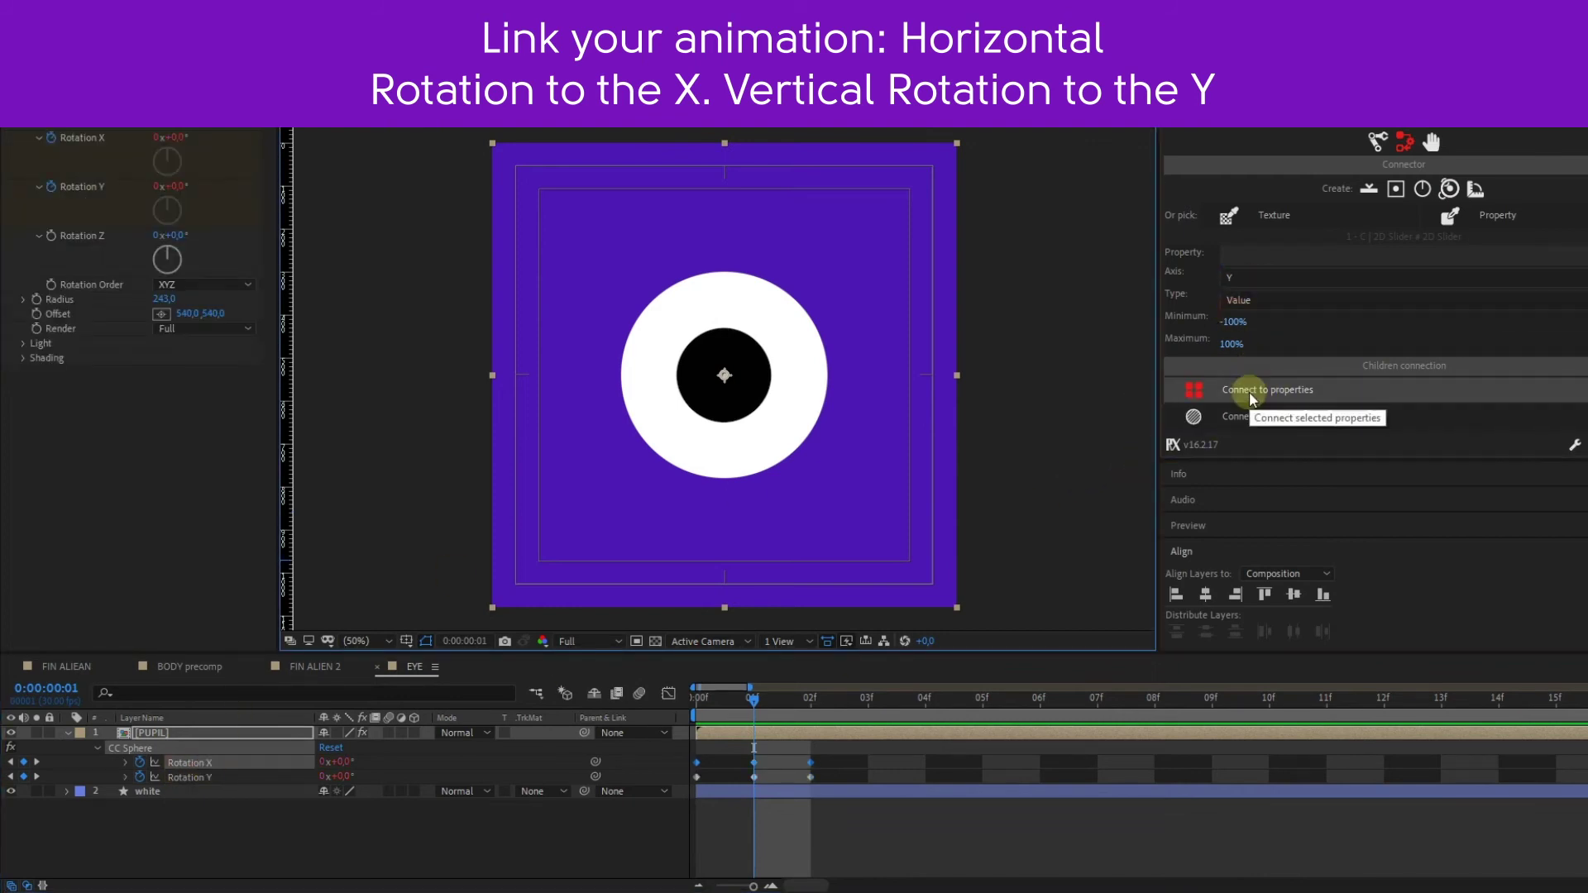
Drag the 2D slider in FIN ALIEN 2 to test the eyes turning
{"action": "left_click", "coordinate": [310, 667]}
{"action": "key", "text": "space"}
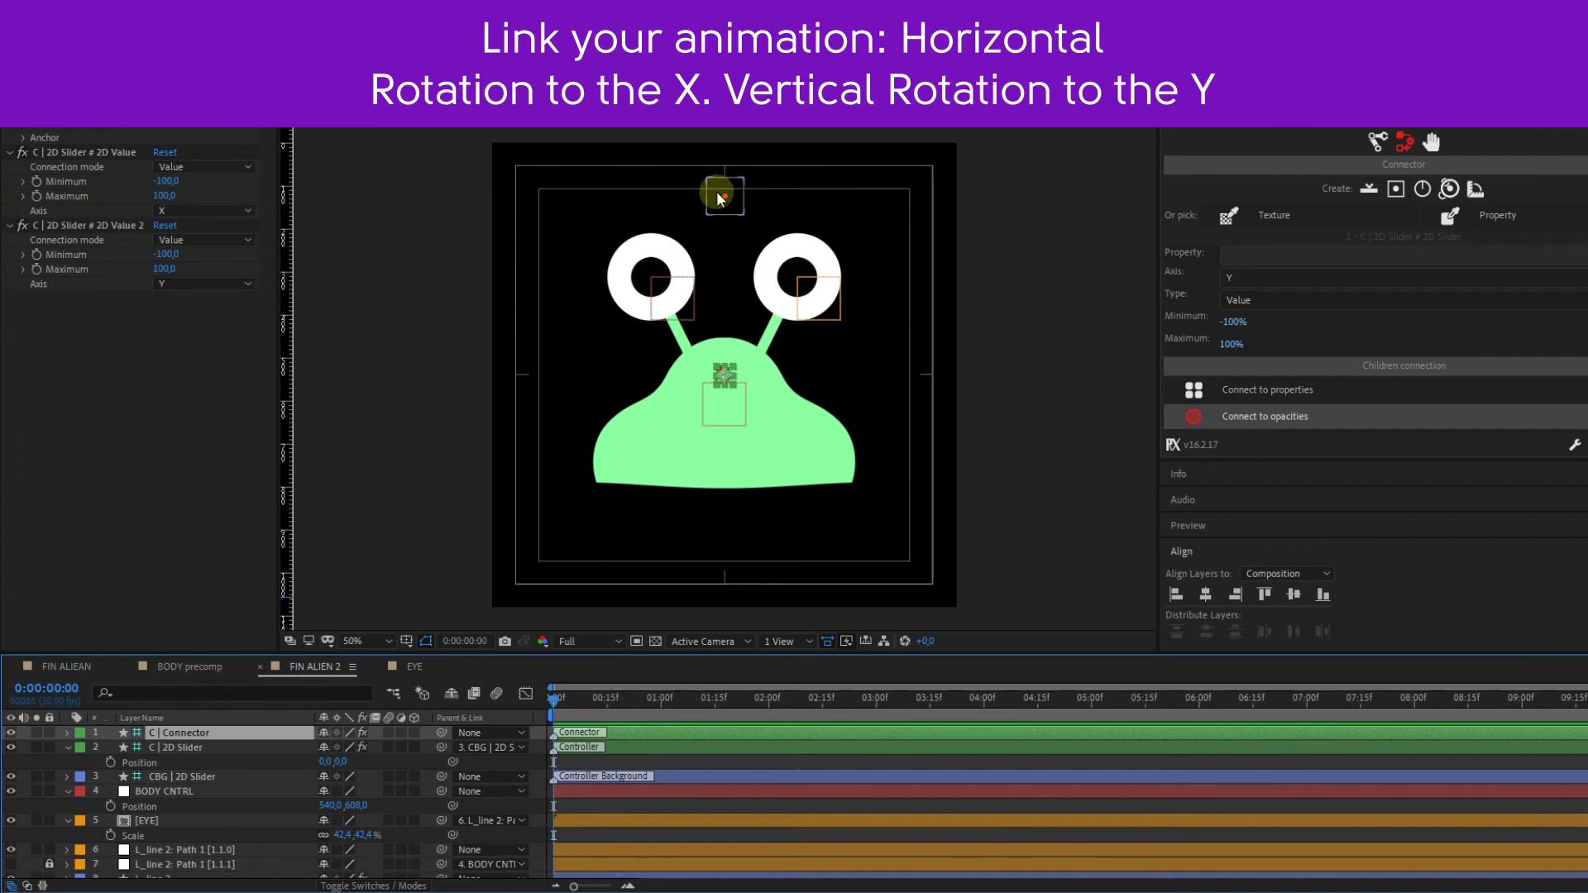
{"action": "left_click_drag", "start_coordinate": [725, 196], "coordinate": [752, 207]}
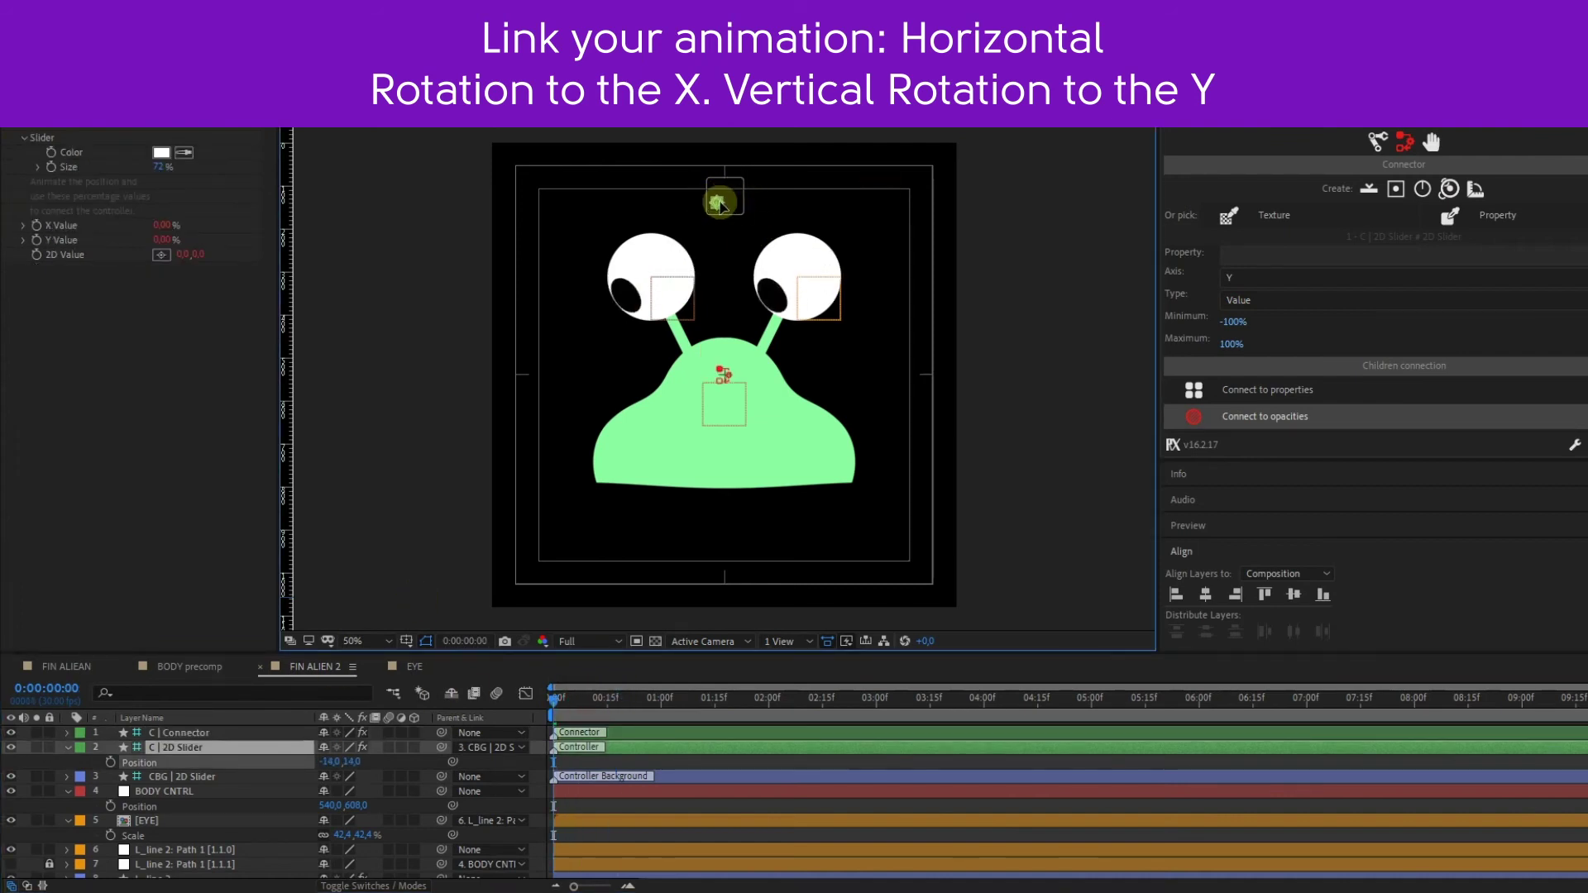
In the EYE comp, collapse the pupil properties and toggle the green rectangle layer's visibility
{"action": "left_click", "coordinate": [414, 665]}
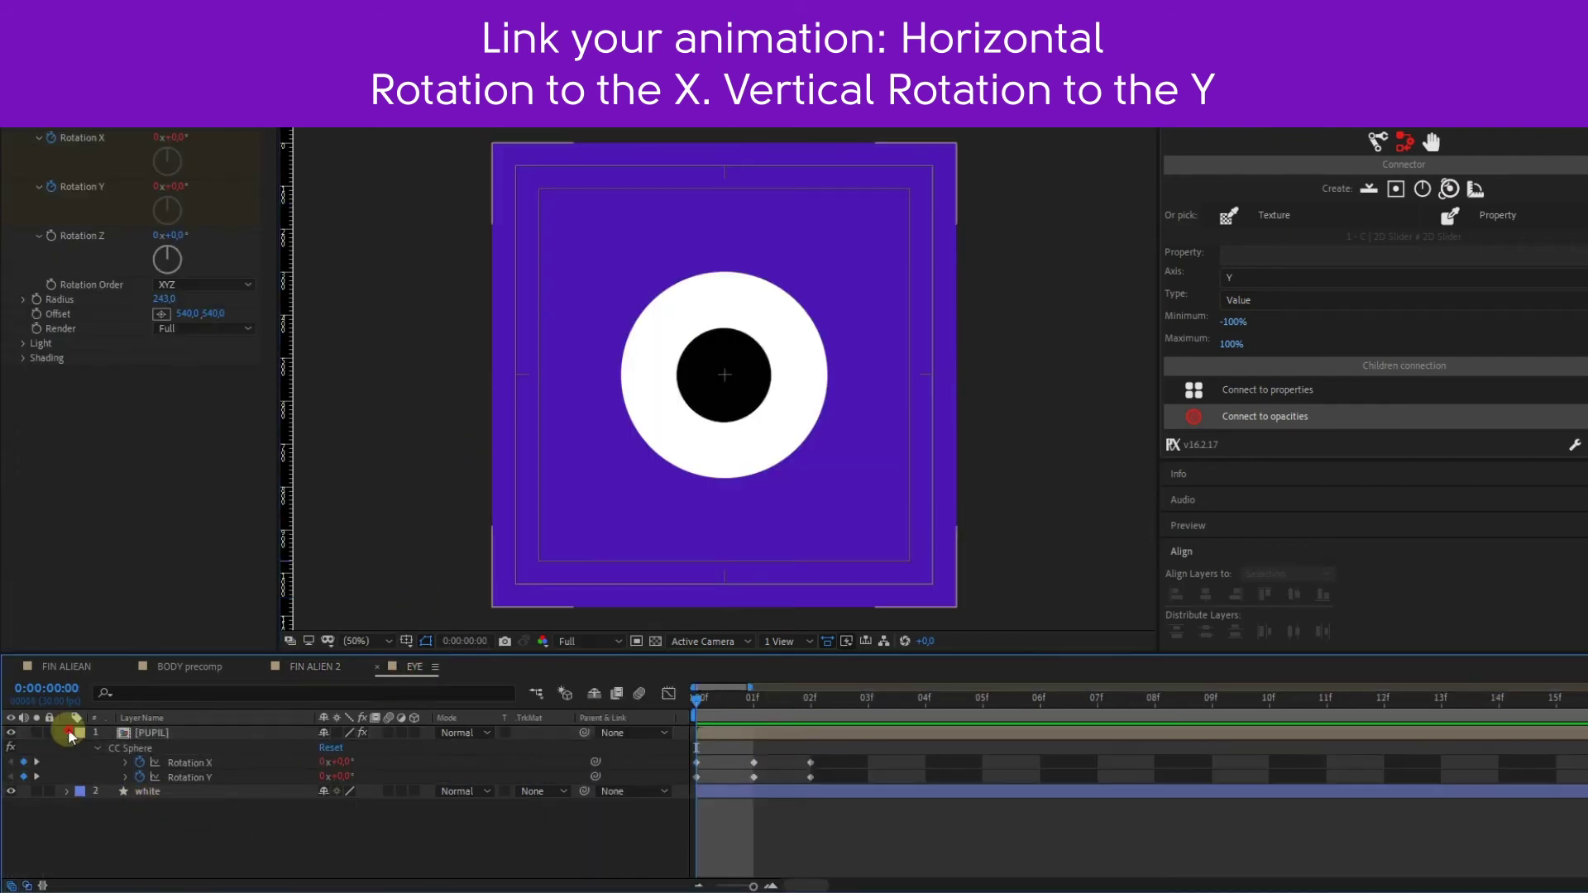
{"action": "left_click", "coordinate": [106, 795]}
{"action": "key", "text": "u"}
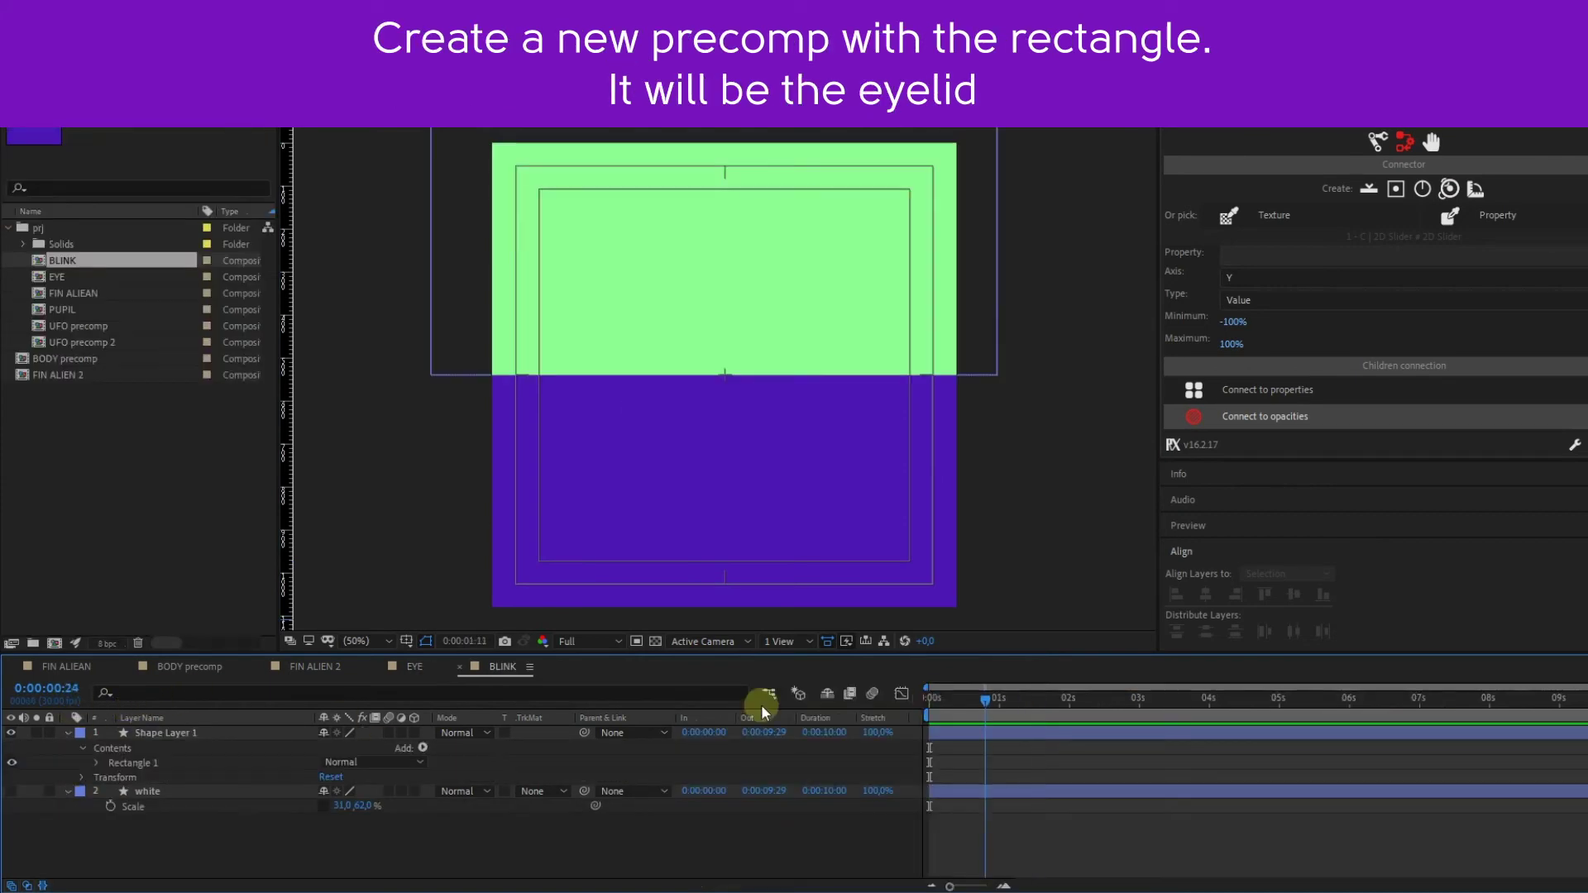
{"action": "left_click", "coordinate": [73, 777]}
{"action": "left_click", "coordinate": [12, 732]}
{"action": "left_click", "coordinate": [12, 733]}
{"action": "left_click", "coordinate": [374, 793]}
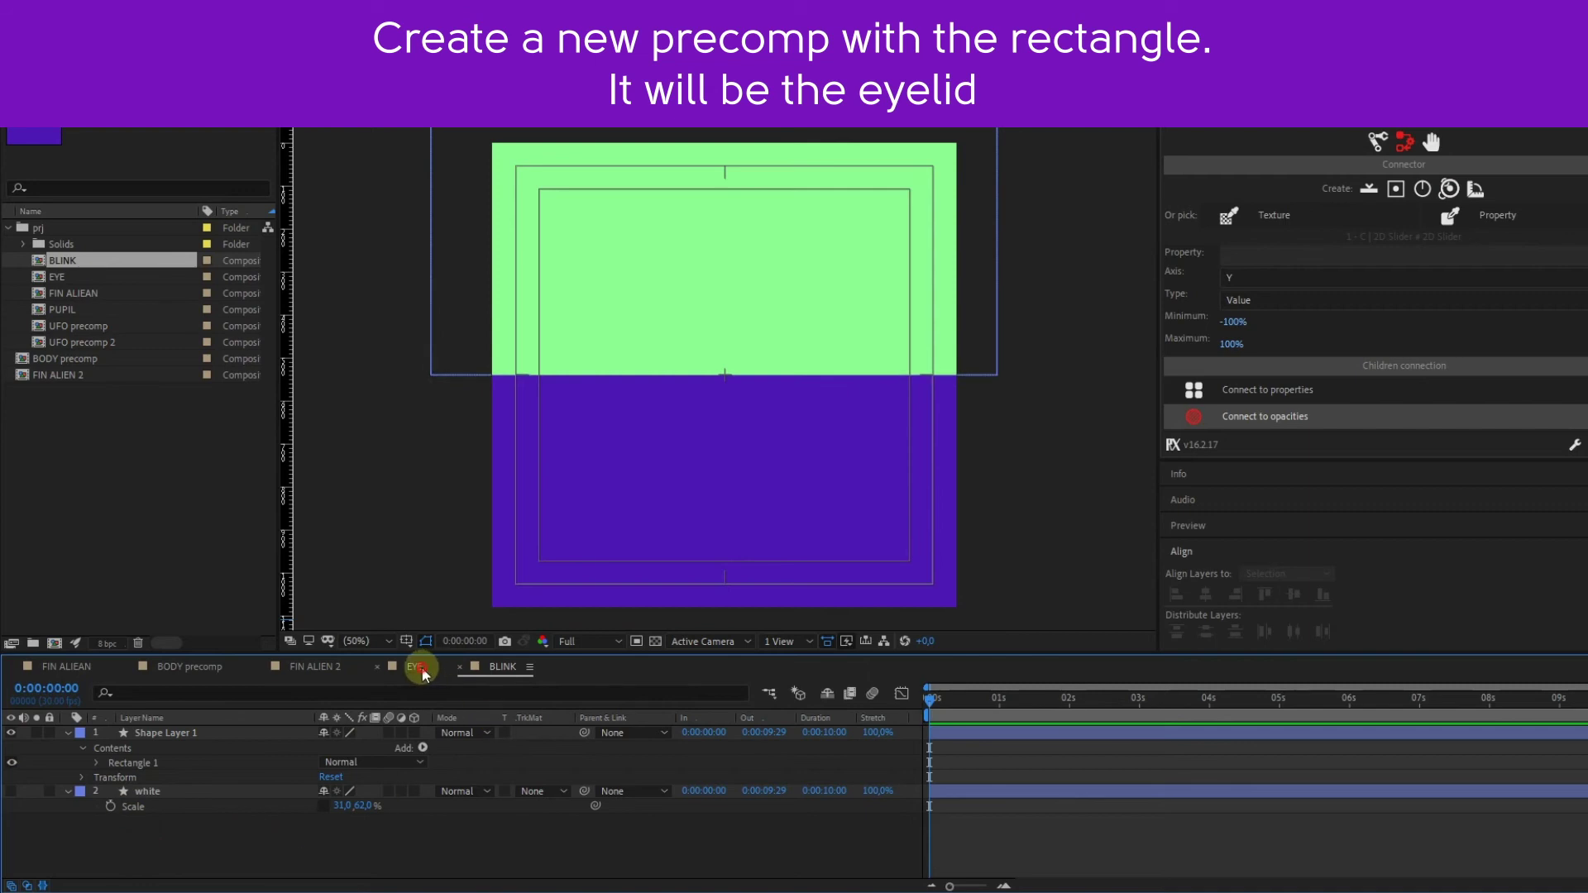
{"action": "left_click", "coordinate": [416, 667]}
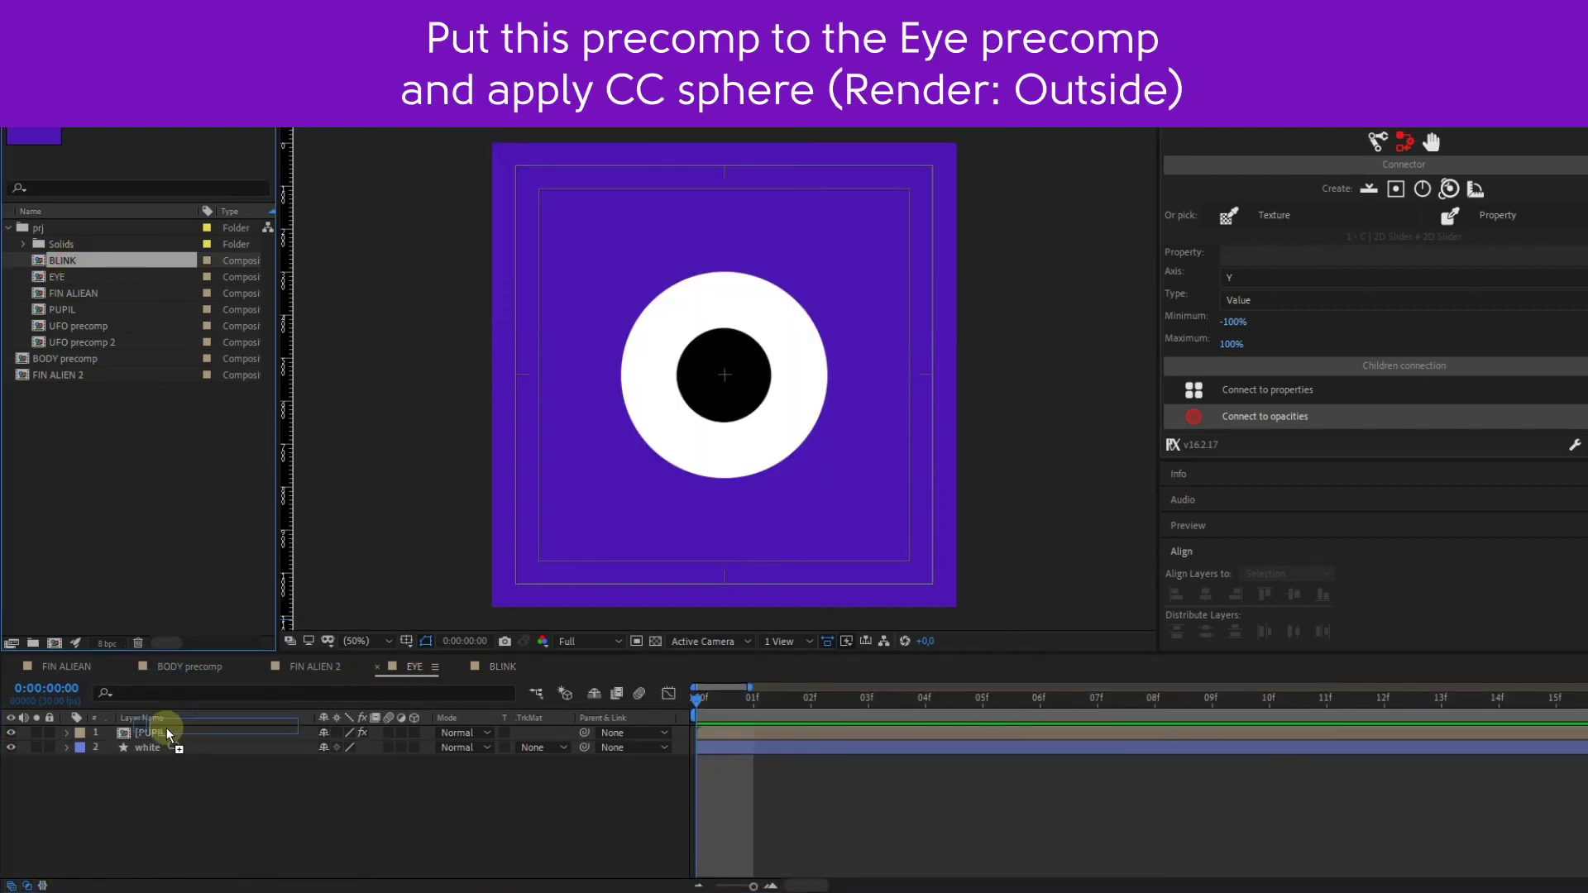
Place the BLINK comp over the eye in EYE and set its CC Sphere radius to 243
{"action": "left_click_drag", "start_coordinate": [65, 261], "coordinate": [167, 727]}
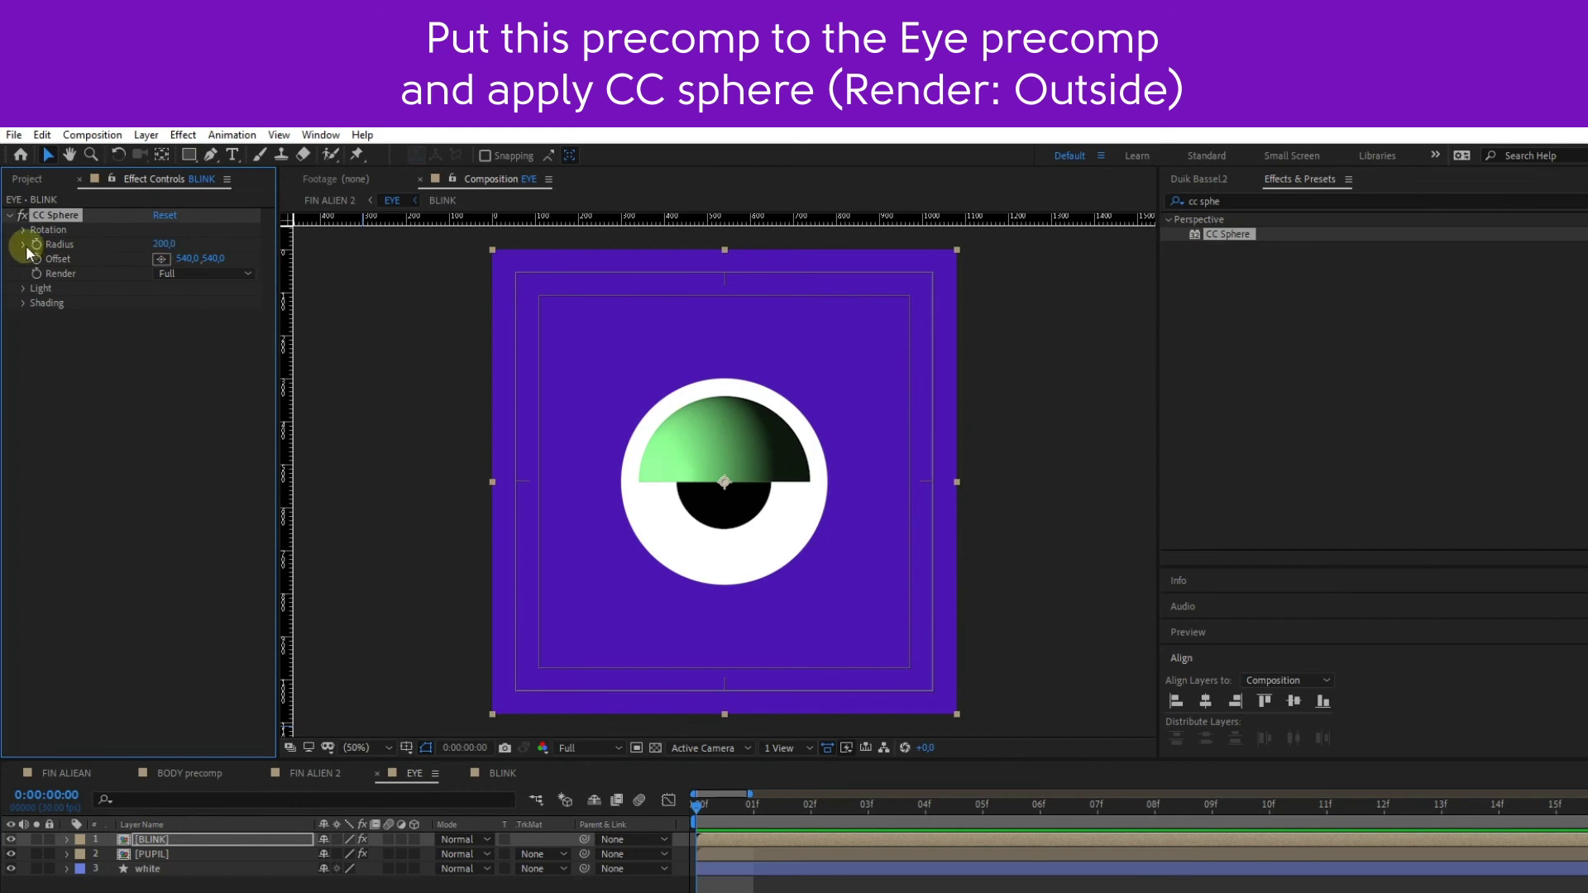
{"action": "left_click", "coordinate": [167, 243]}
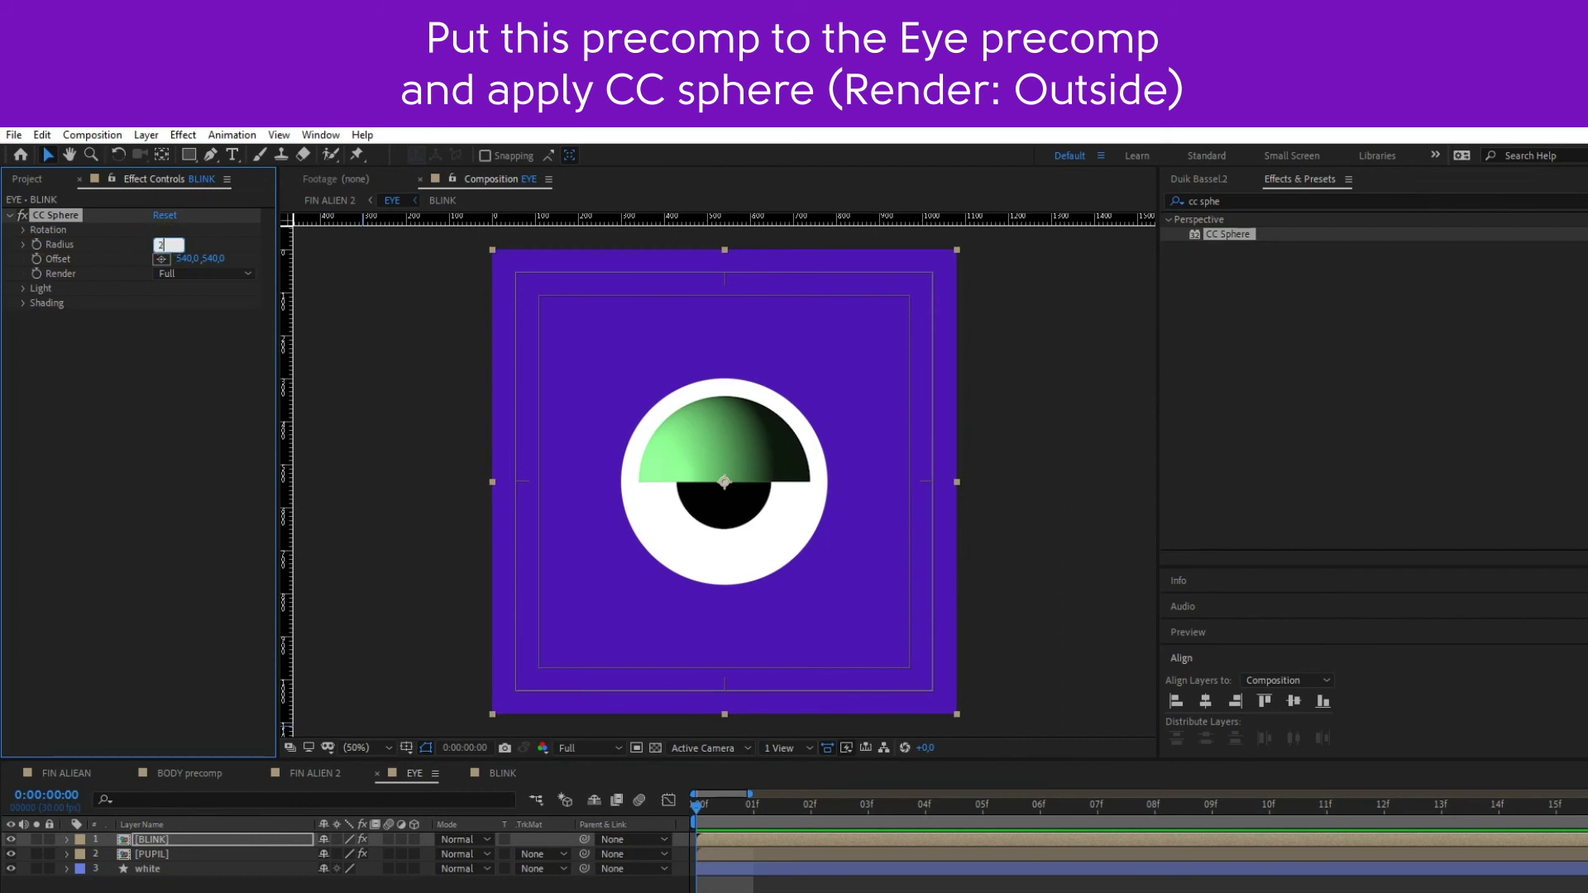
{"action": "type", "text": "43"}
{"action": "key", "text": "Return"}
Give the eyelid sphere flat shading: Ambient 100, Diffuse 0 and Specular 0
{"action": "left_click", "coordinate": [20, 303]}
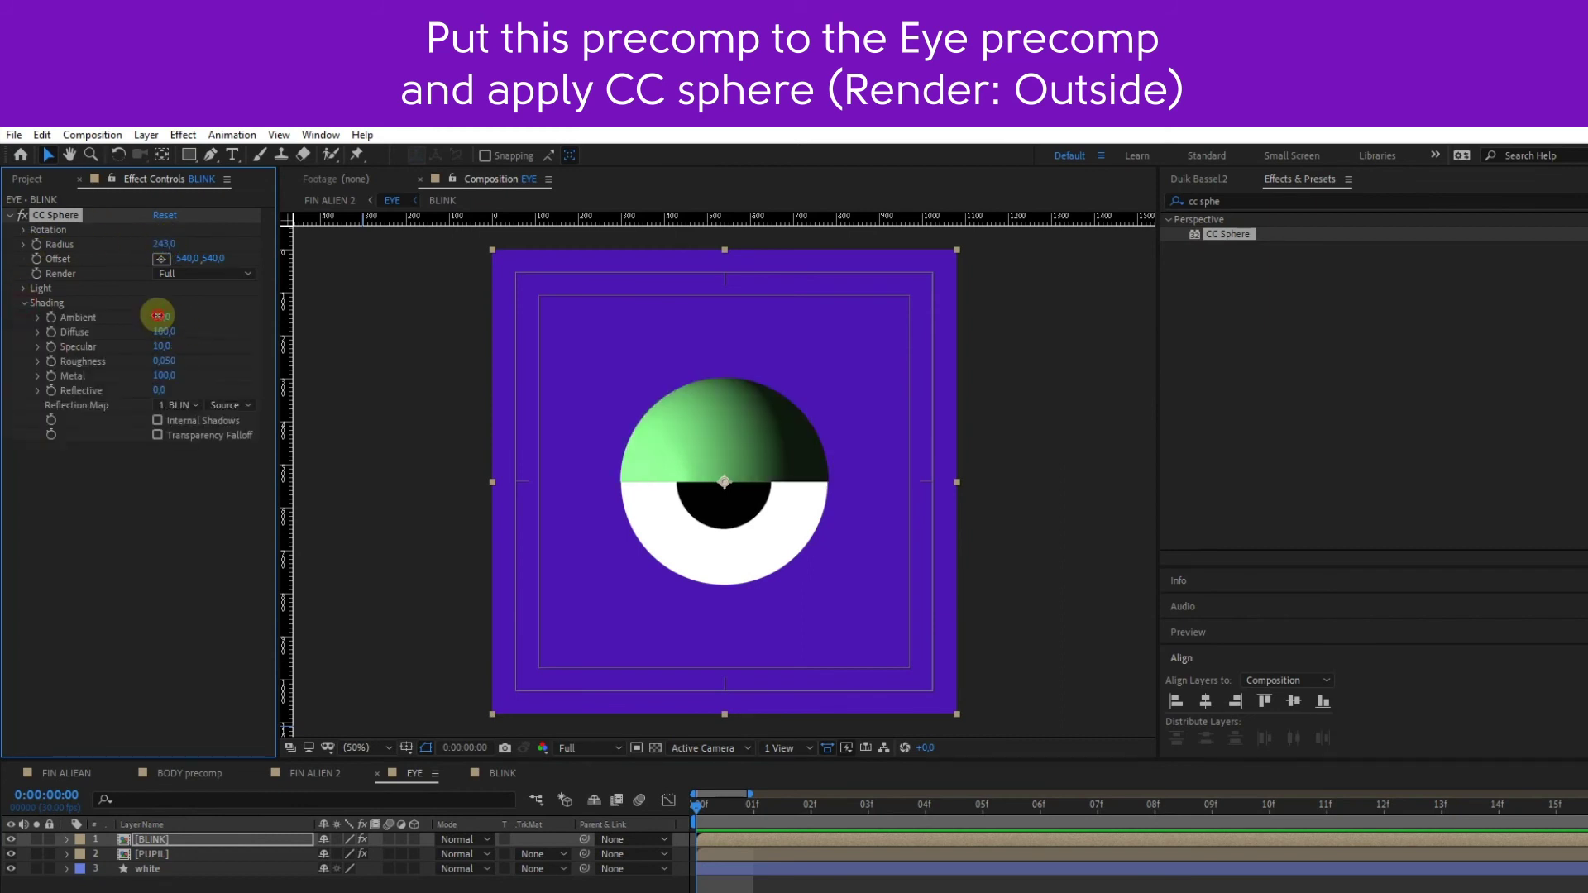
{"action": "left_click", "coordinate": [163, 331]}
{"action": "type", "text": "0"}
{"action": "key", "text": "Return"}
{"action": "left_click", "coordinate": [160, 347]}
{"action": "type", "text": "0"}
{"action": "key", "text": "Return"}
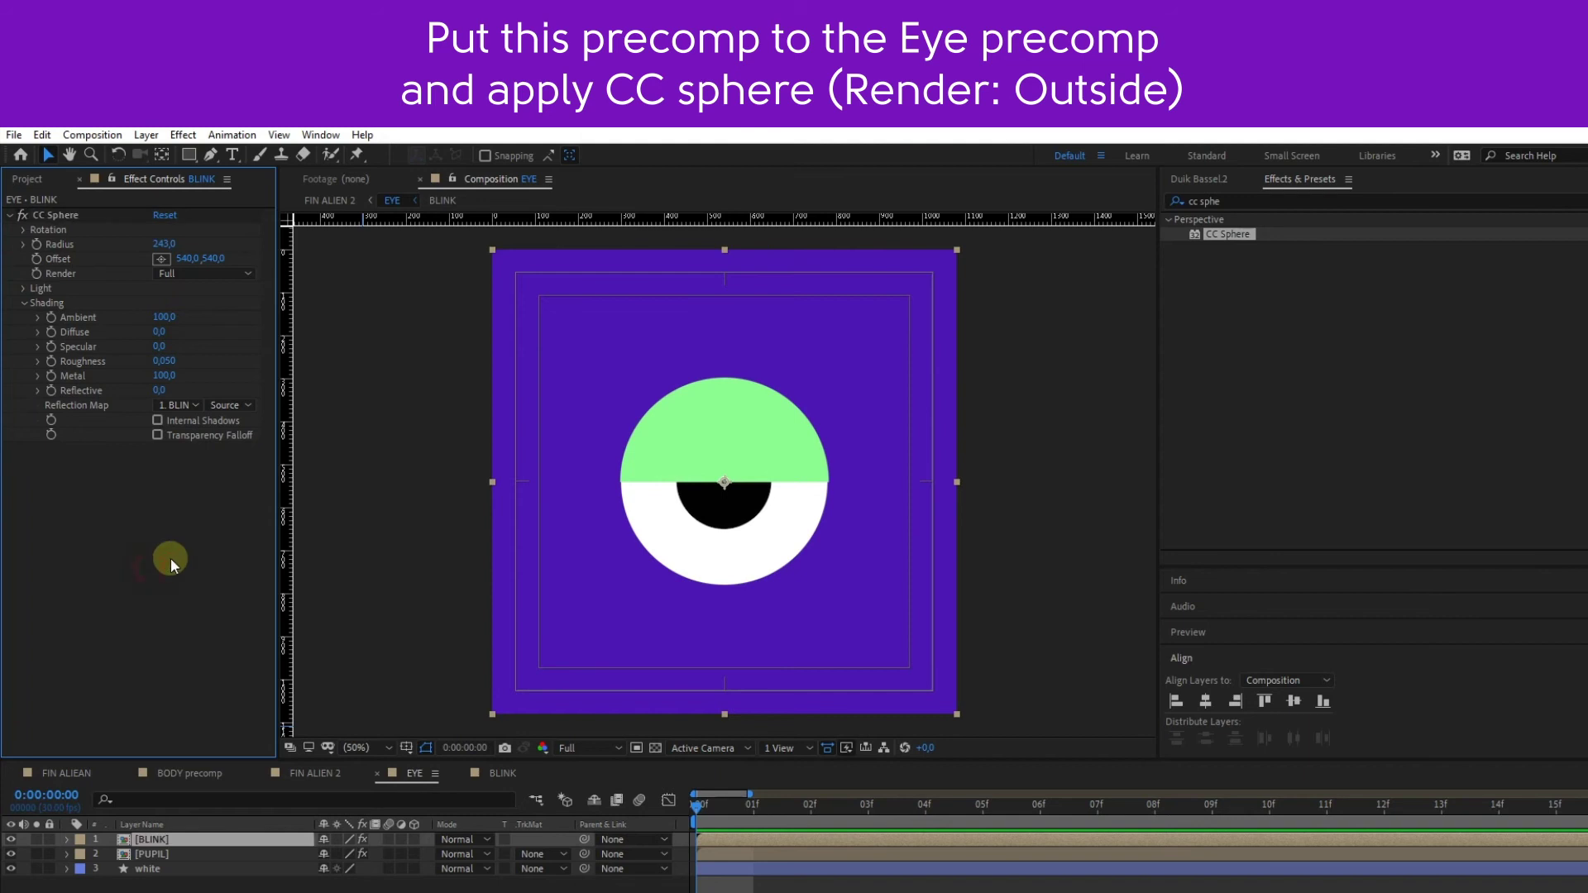
Set the sphere to render Outside only and tilt Rotation X to about 51°
{"action": "left_click", "coordinate": [22, 229]}
{"action": "left_click", "coordinate": [202, 328]}
{"action": "left_click", "coordinate": [180, 380]}
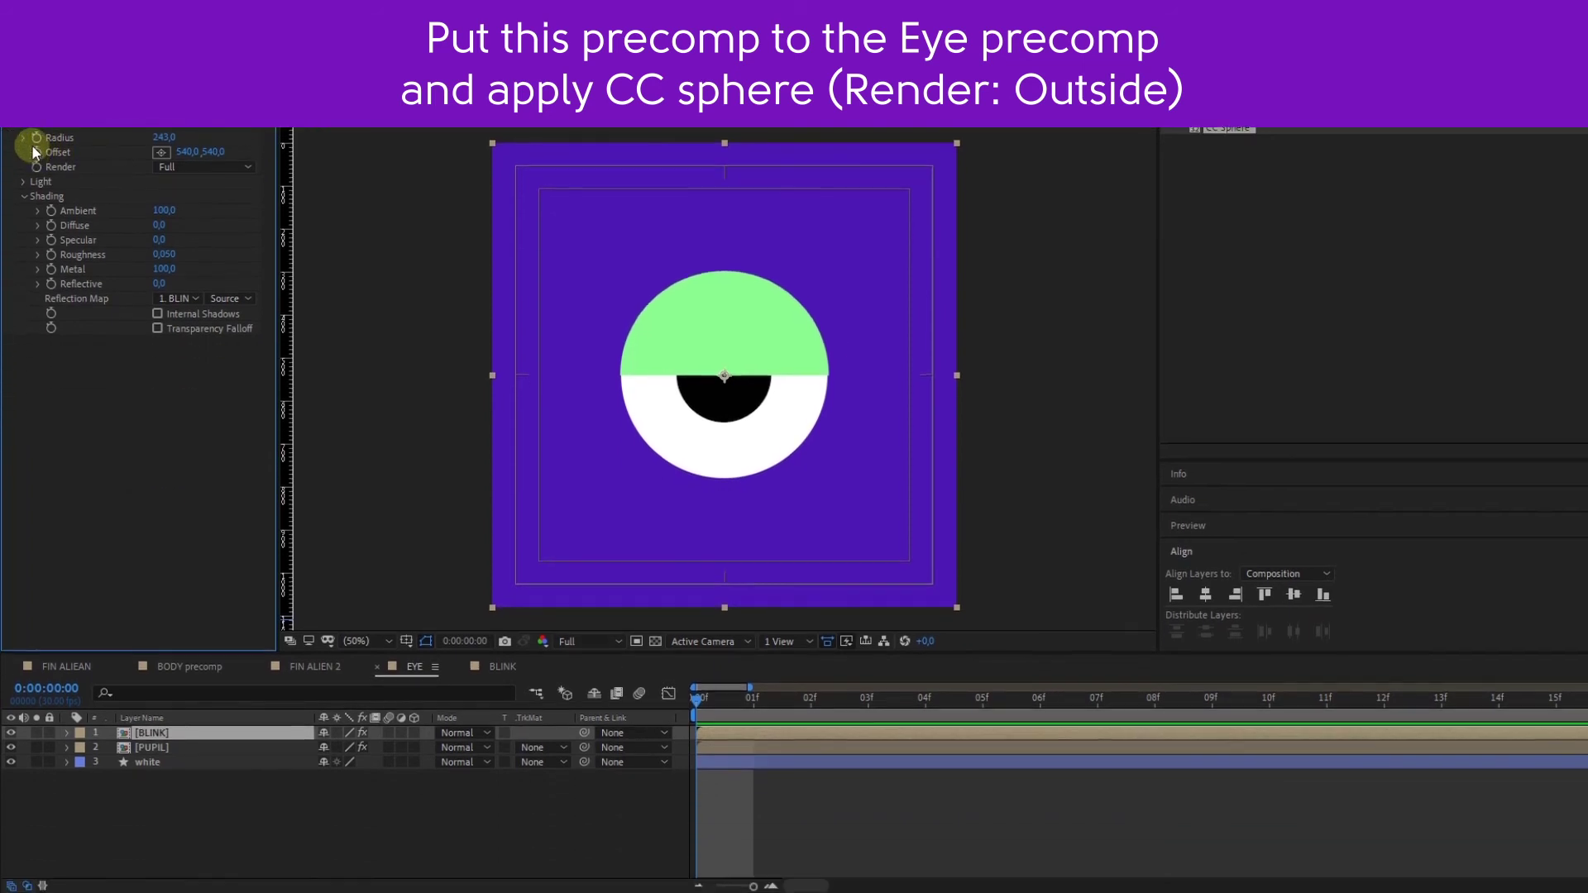
{"action": "left_click_drag", "start_coordinate": [175, 142], "coordinate": [229, 140]}
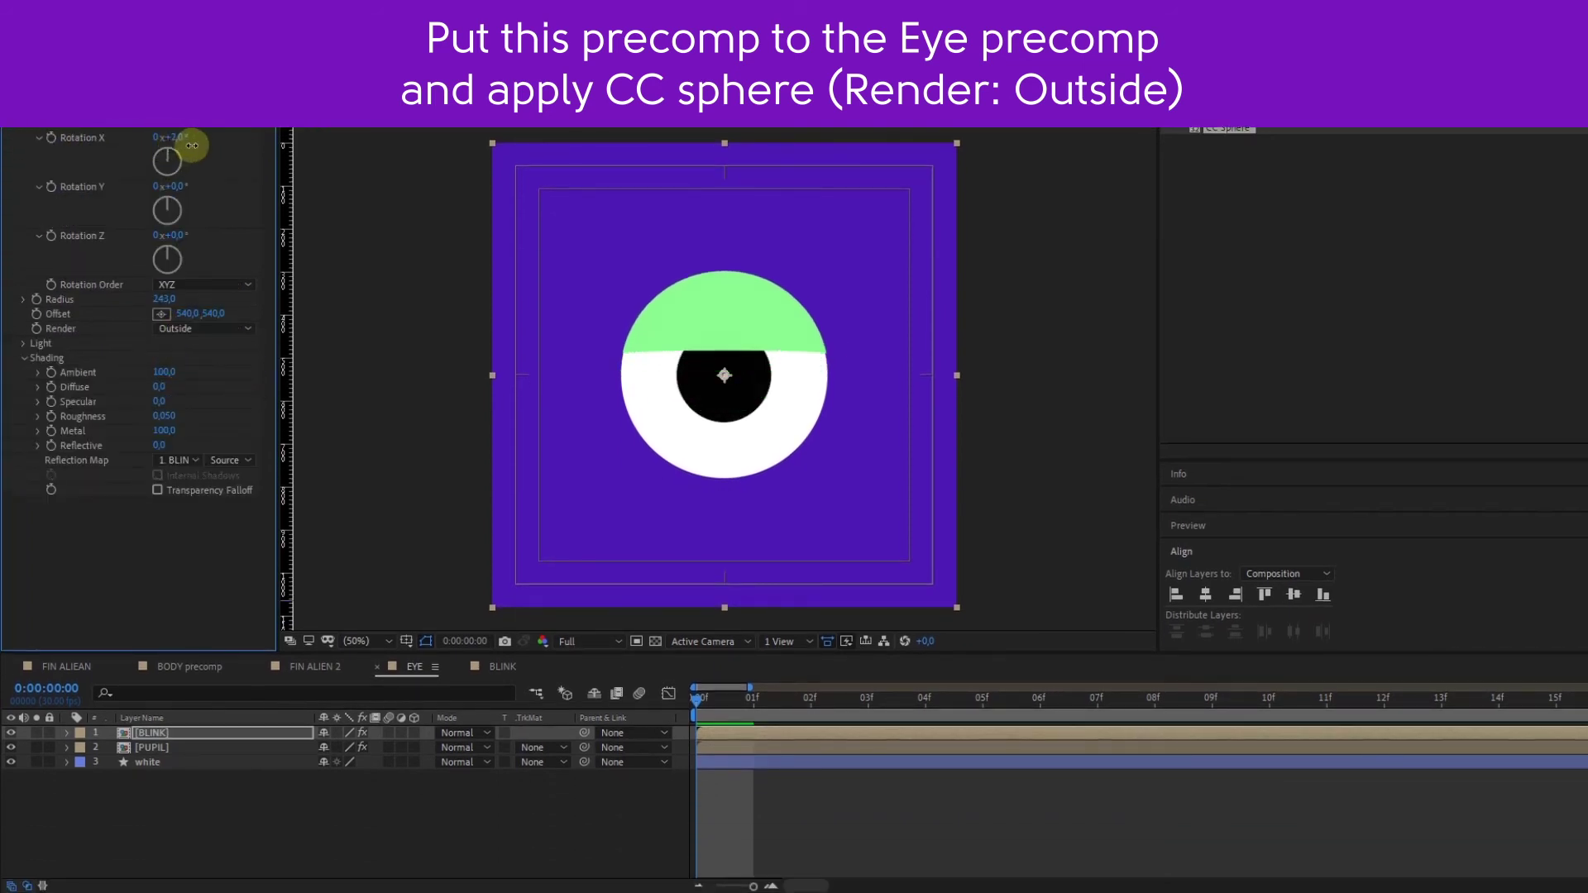
Keyframe BLINK's Rotation X from 48° at frame 0 to about -60° at frame 02, then scrub to check
{"action": "left_click", "coordinate": [52, 137]}
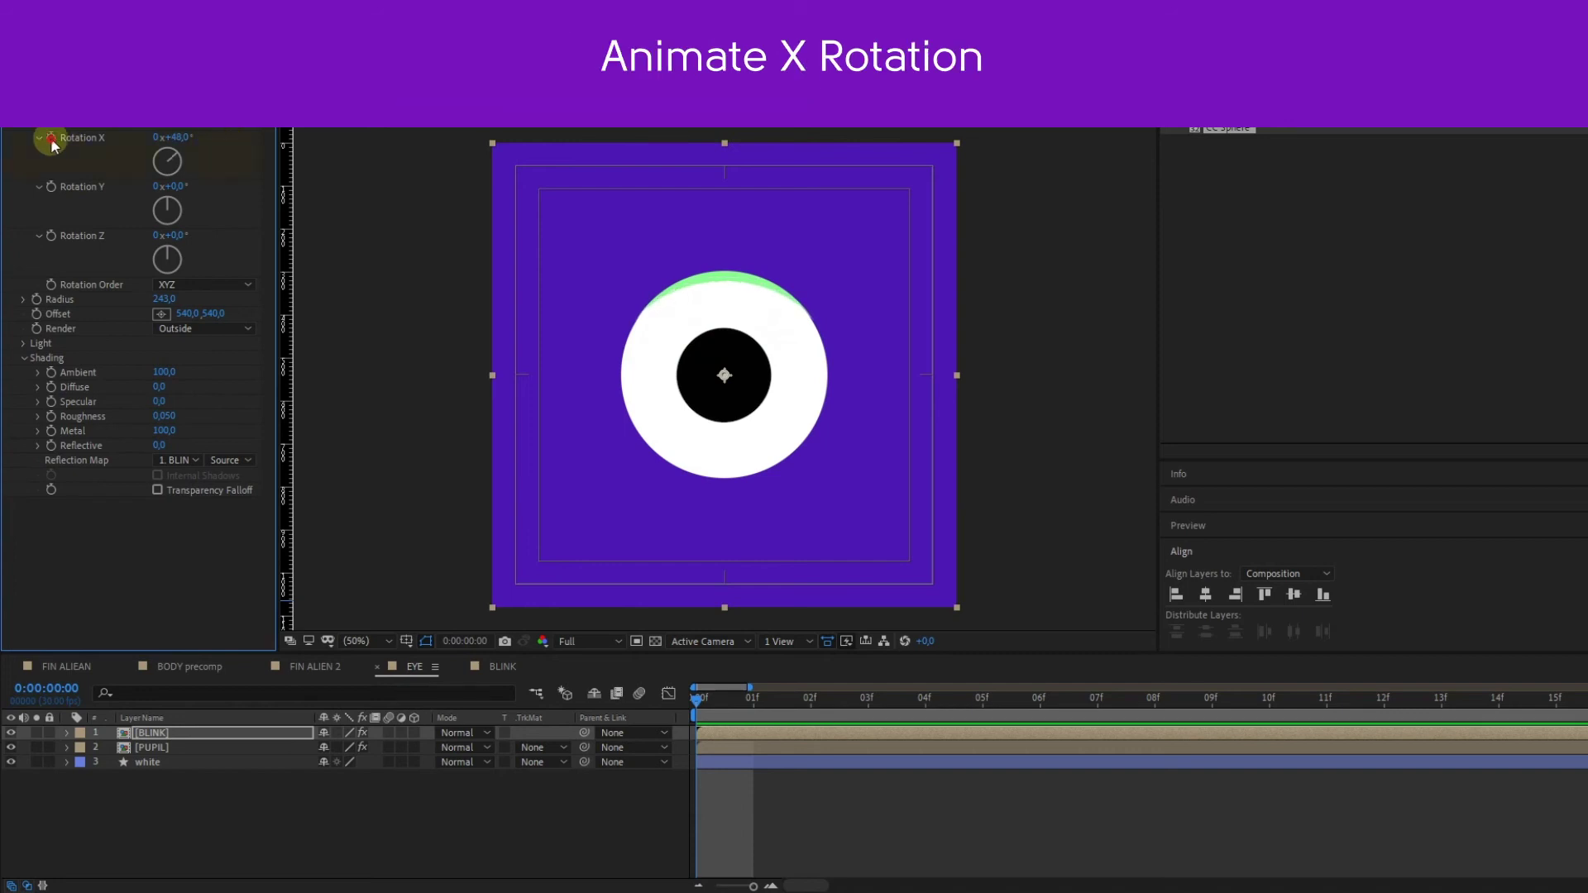
{"action": "left_click_drag", "start_coordinate": [755, 700], "coordinate": [810, 700]}
{"action": "mouse_move", "coordinate": [178, 137]}
{"action": "left_mouse_down"}
{"action": "mouse_move", "coordinate": [196, 156]}
{"action": "mouse_move", "coordinate": [96, 149]}
{"action": "mouse_move", "coordinate": [114, 151]}
{"action": "left_mouse_up"}
{"action": "key", "text": "u"}
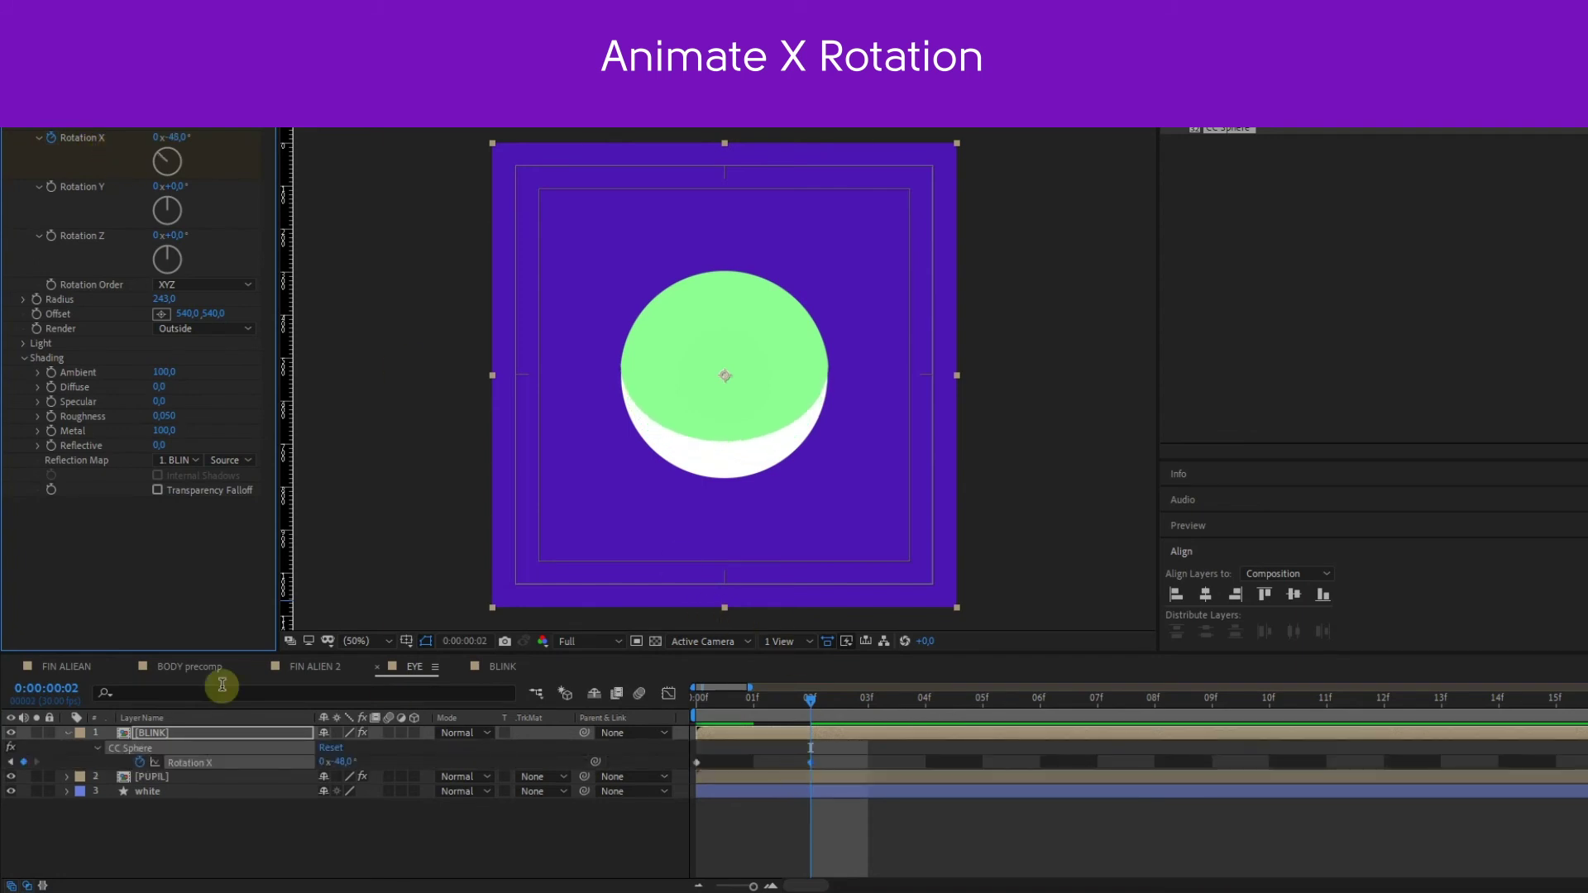
{"action": "left_click_drag", "start_coordinate": [188, 137], "coordinate": [141, 137]}
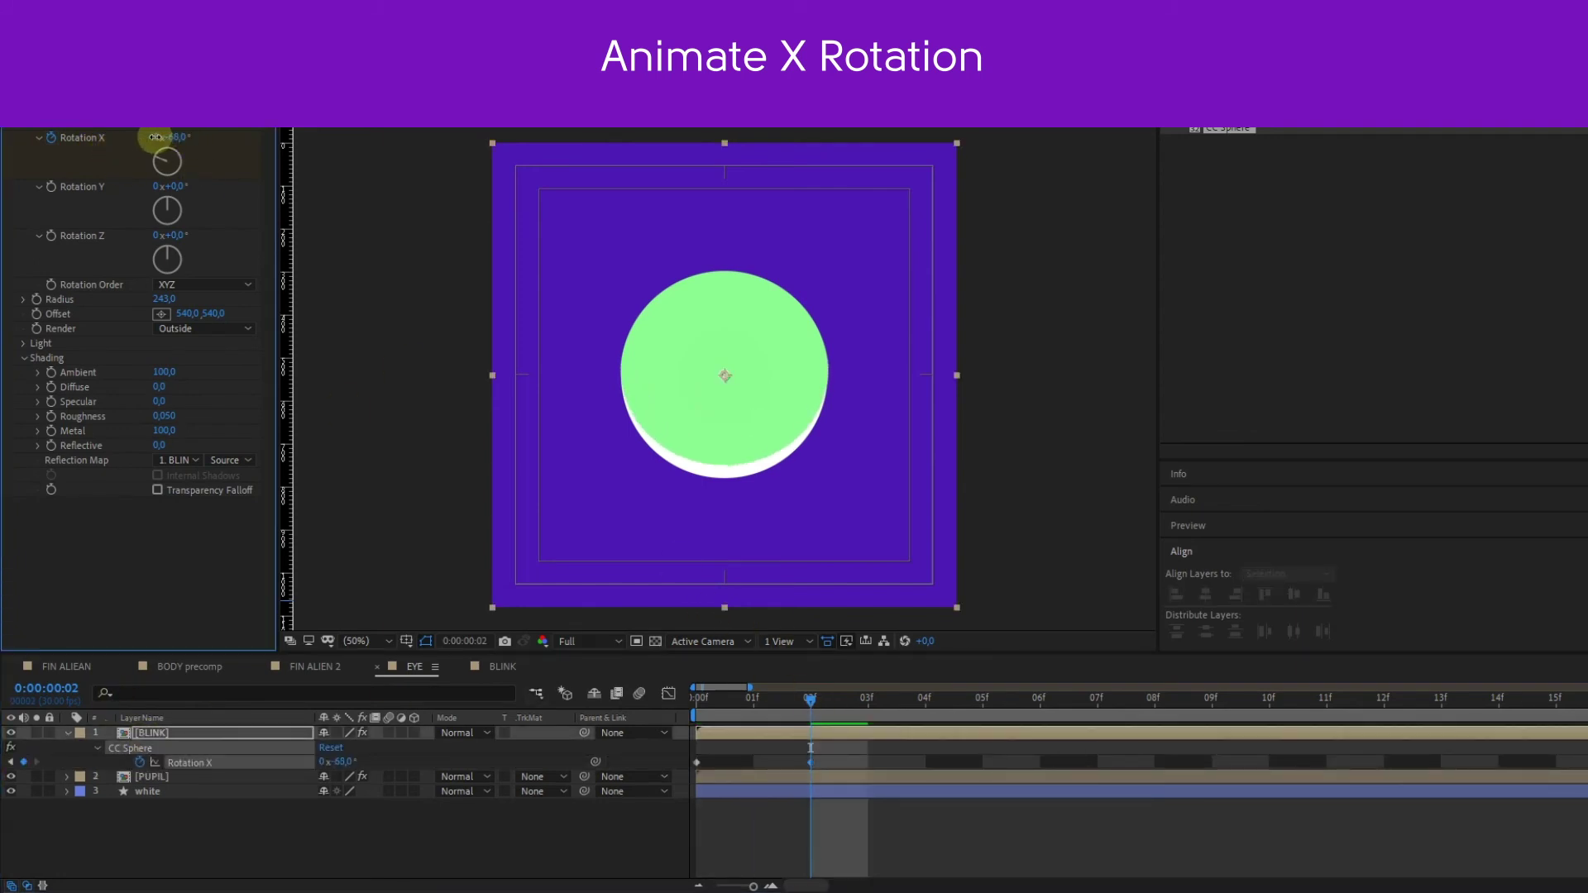
{"action": "left_click", "coordinate": [705, 737]}
{"action": "mouse_move", "coordinate": [677, 701]}
{"action": "left_mouse_down"}
{"action": "mouse_move", "coordinate": [819, 710]}
{"action": "mouse_move", "coordinate": [685, 713]}
{"action": "left_mouse_up"}
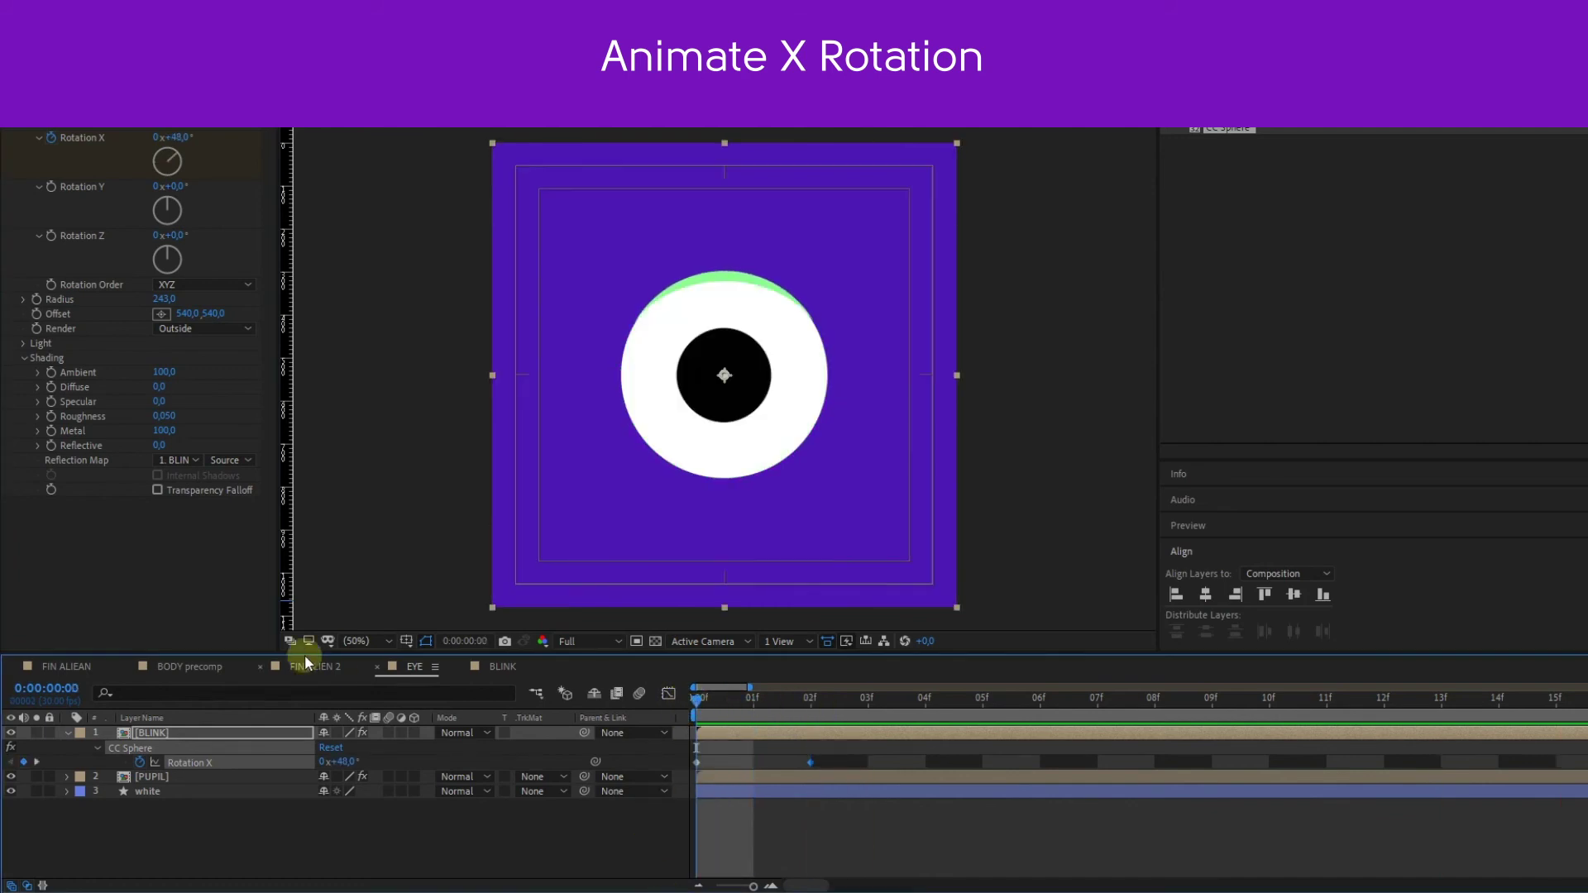
{"action": "left_click", "coordinate": [321, 666]}
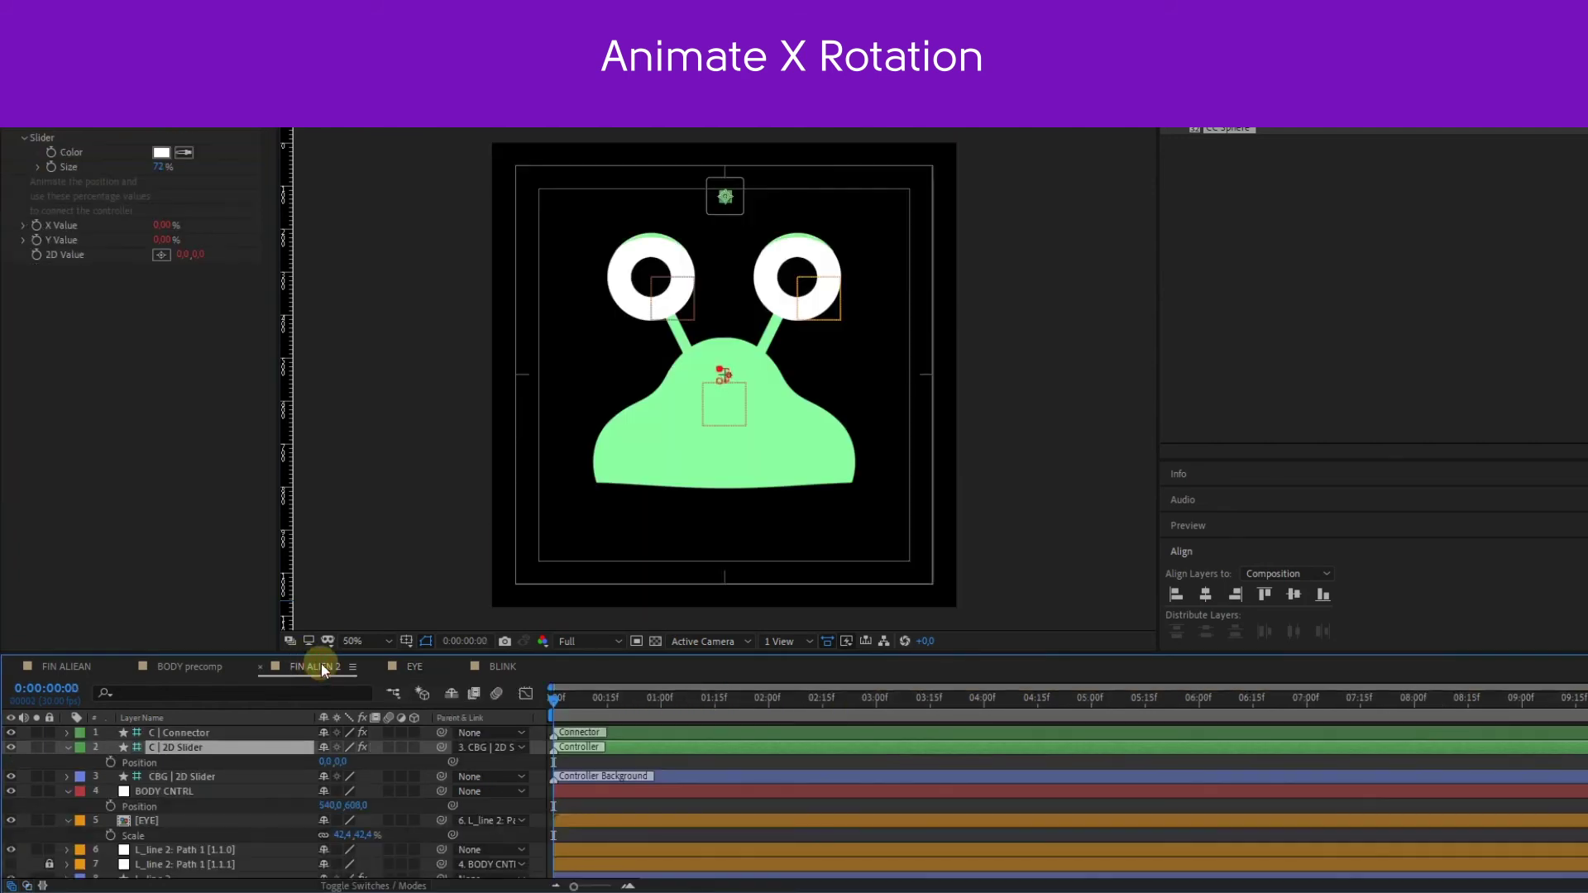
Create a Duik slider controller and move it above the alien's head
{"action": "left_click", "coordinate": [568, 755]}
{"action": "left_click", "coordinate": [1370, 190]}
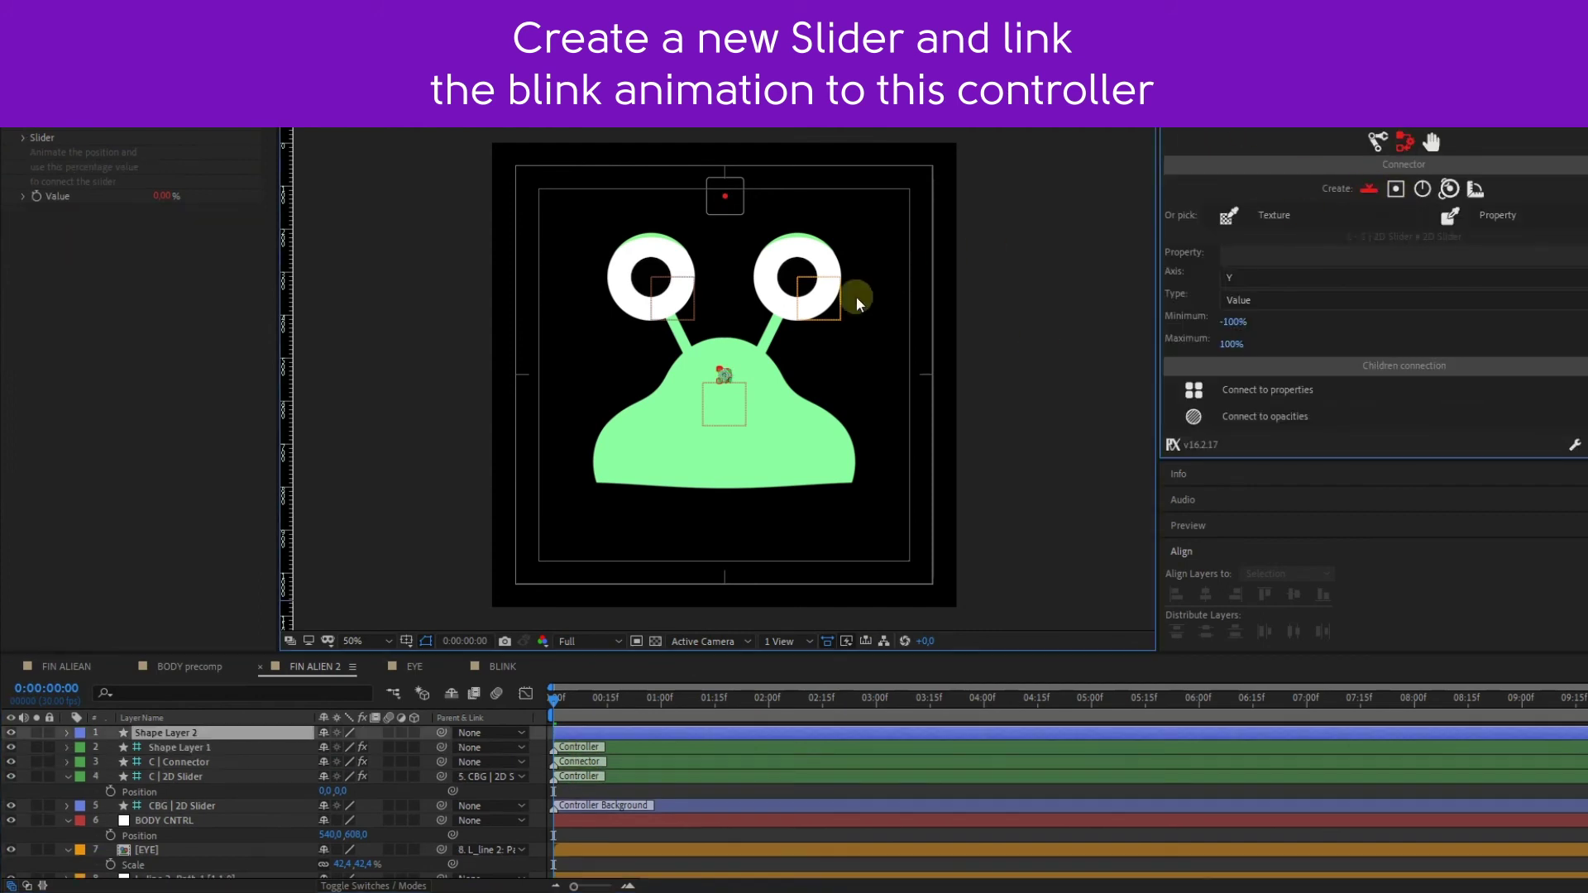
{"action": "left_click_drag", "start_coordinate": [728, 368], "coordinate": [732, 159]}
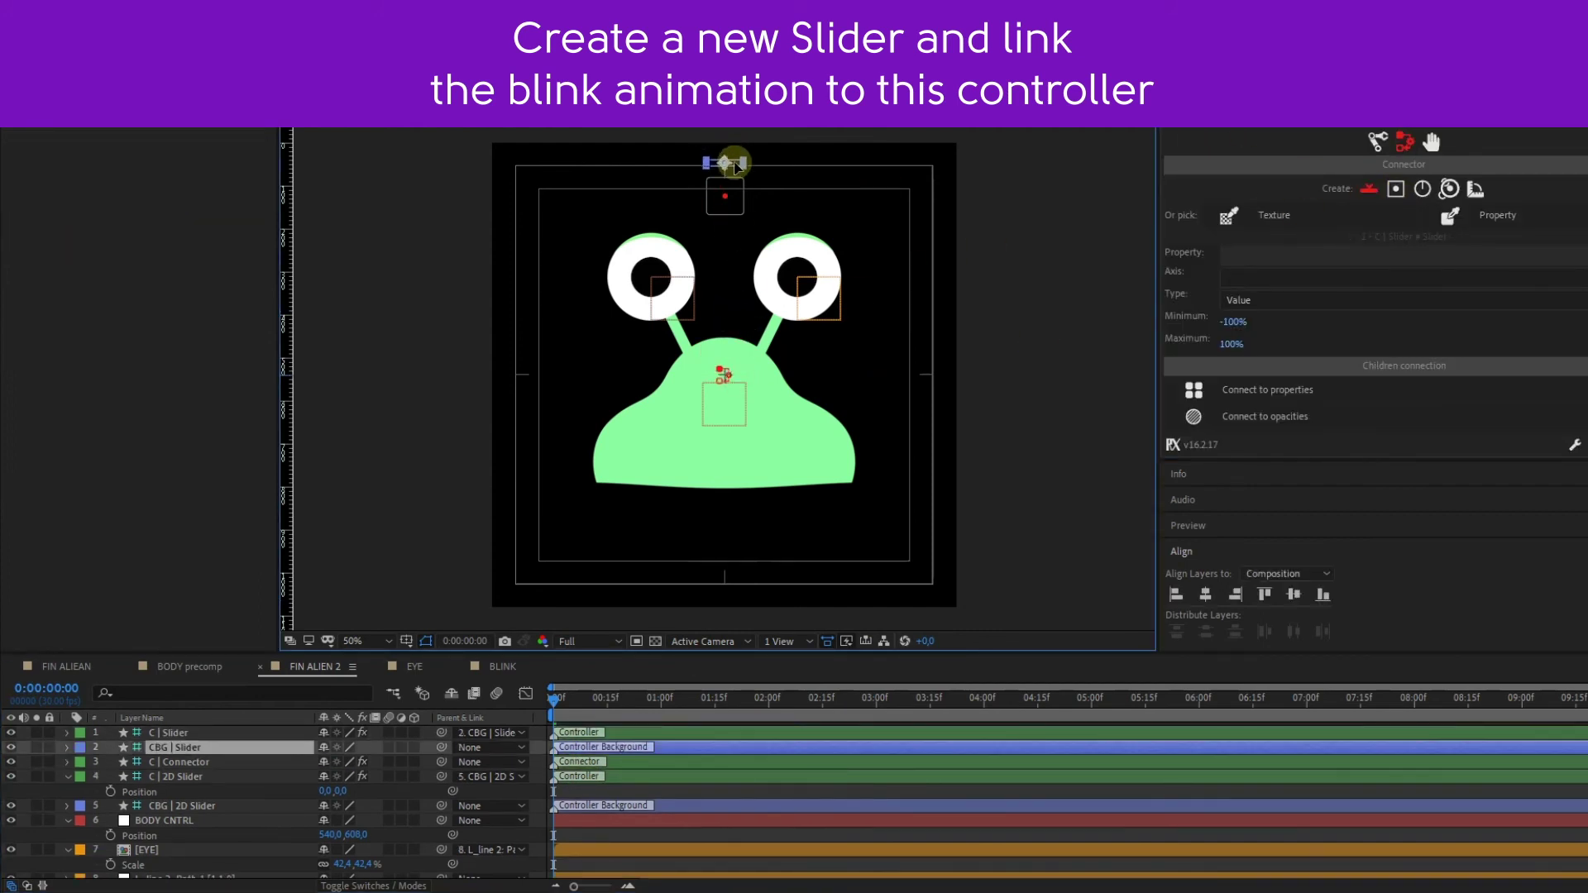
{"action": "left_click", "coordinate": [733, 169]}
{"action": "left_click", "coordinate": [724, 162]}
{"action": "left_click", "coordinate": [25, 132]}
{"action": "left_click", "coordinate": [23, 137]}
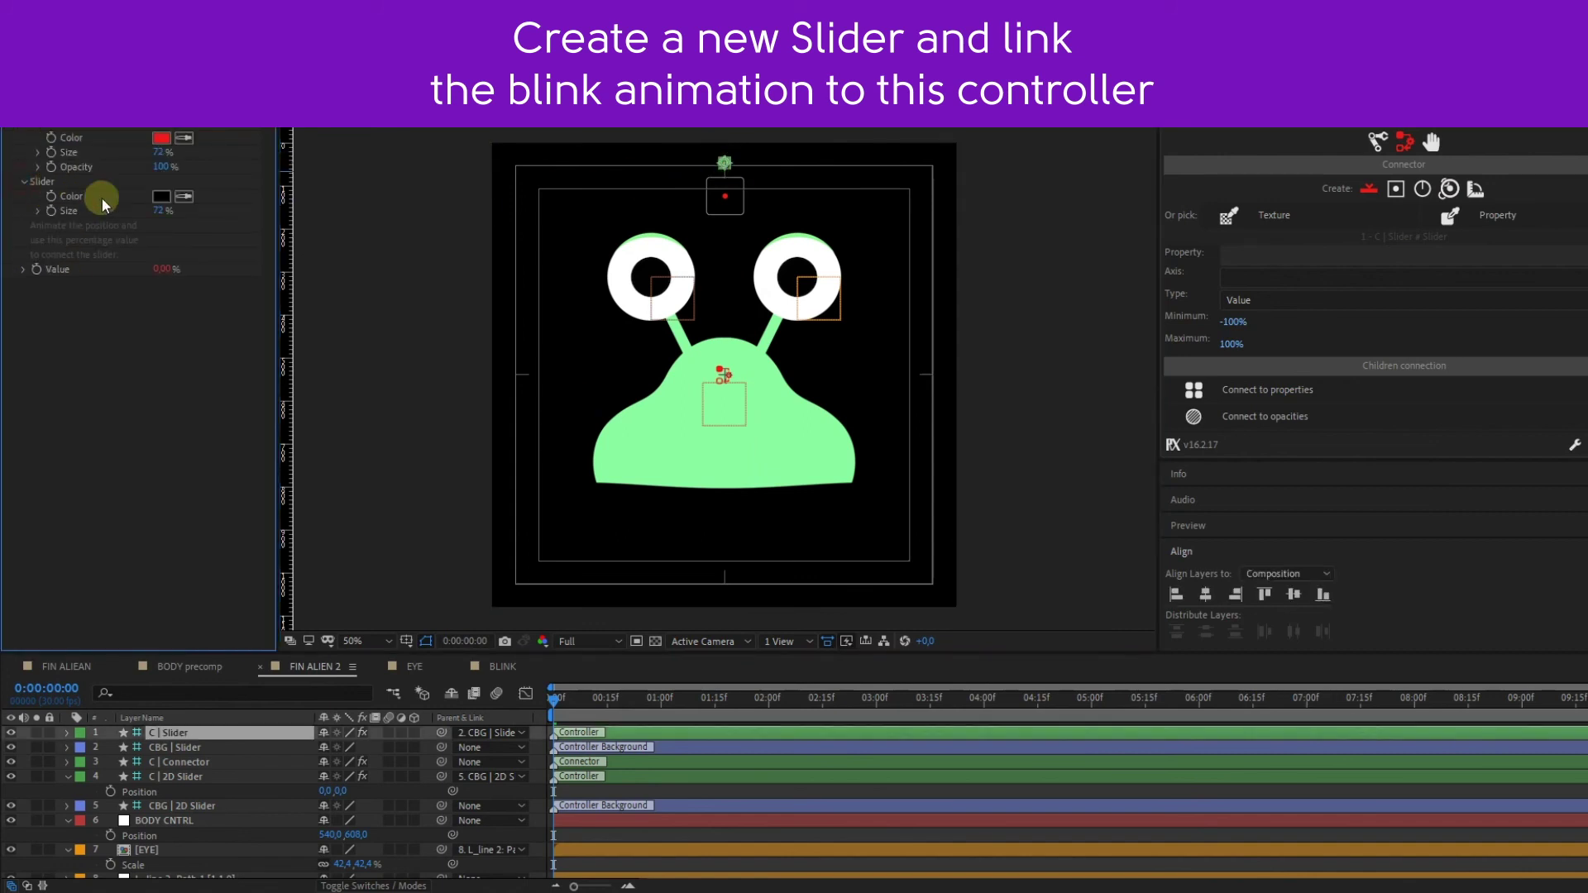
{"action": "left_click", "coordinate": [161, 196]}
{"action": "key", "text": "Escape"}
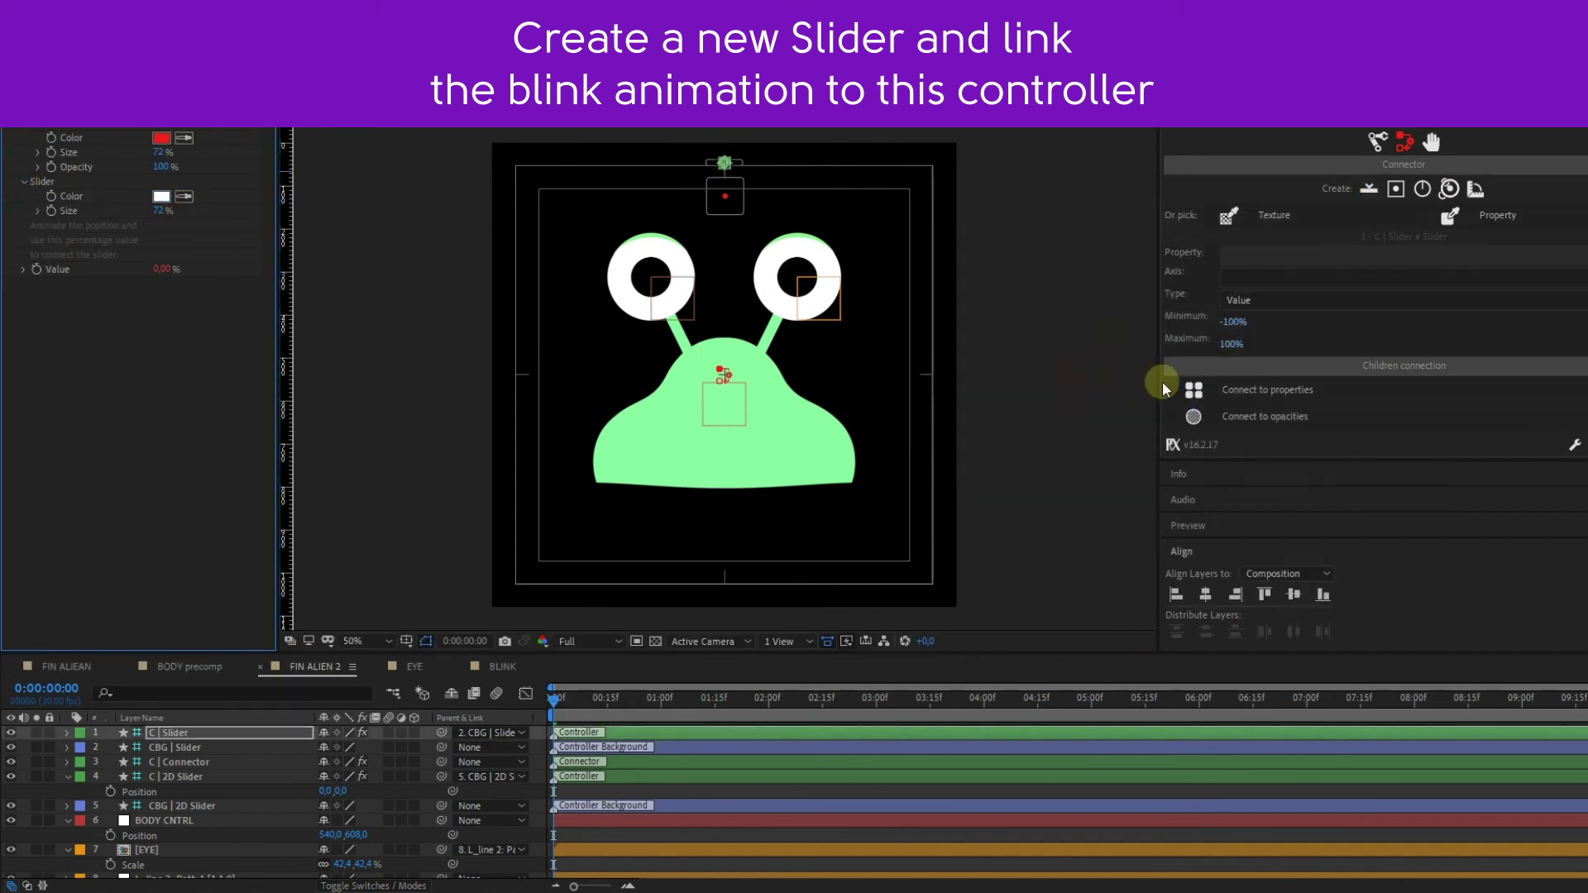
{"action": "left_click", "coordinate": [1337, 416]}
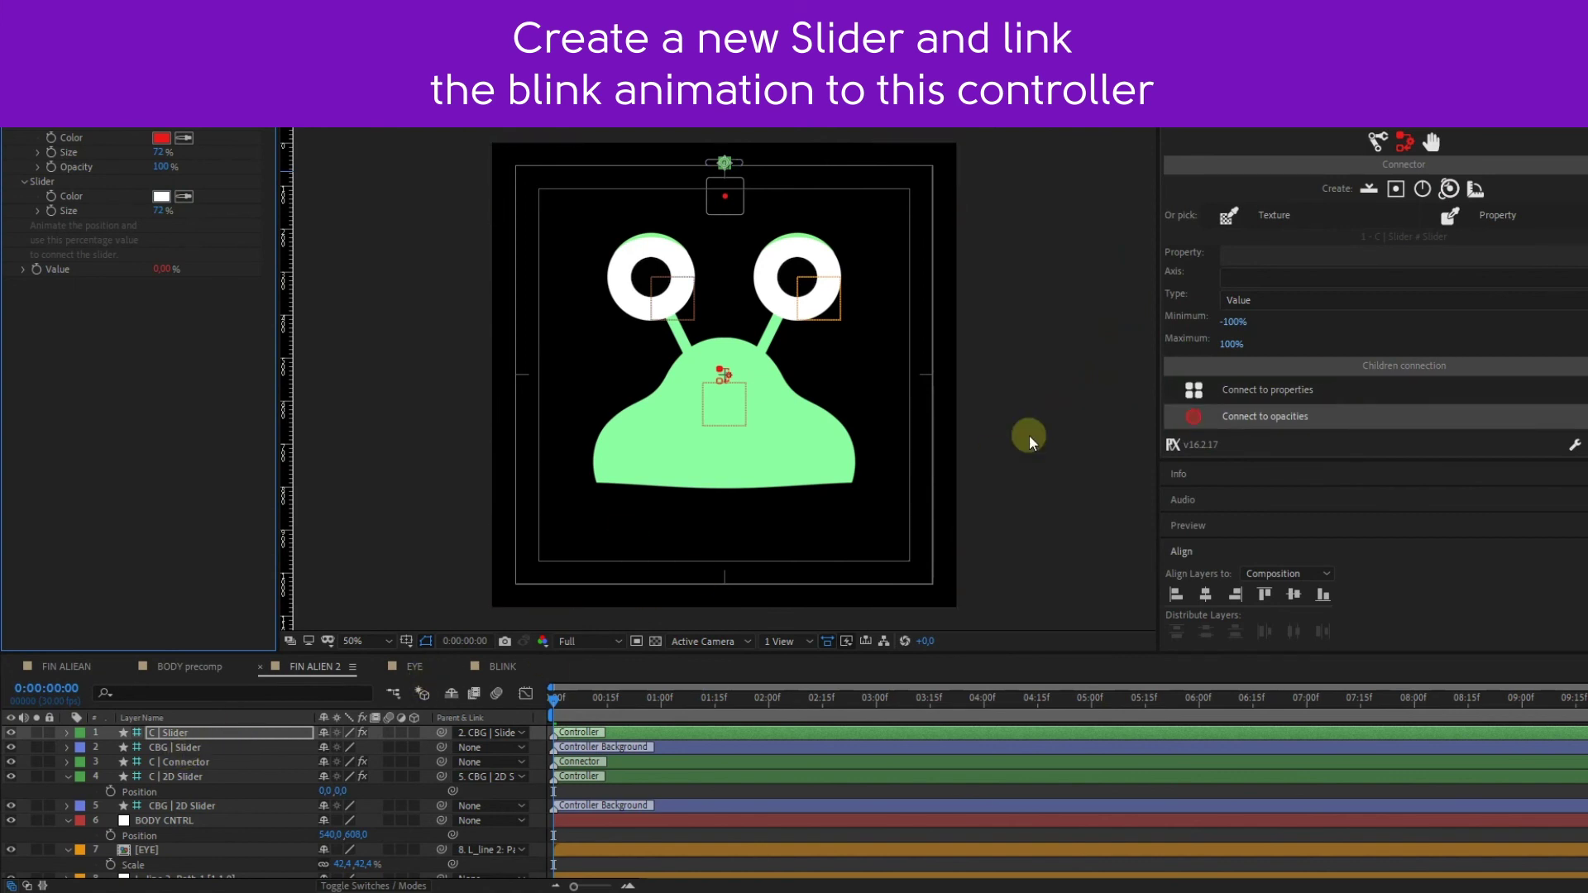
Connect BLINK's Rotation X in EYE to the slider and test the blink via its Position
{"action": "left_click", "coordinate": [496, 667]}
{"action": "left_click", "coordinate": [438, 667]}
{"action": "left_click", "coordinate": [191, 734]}
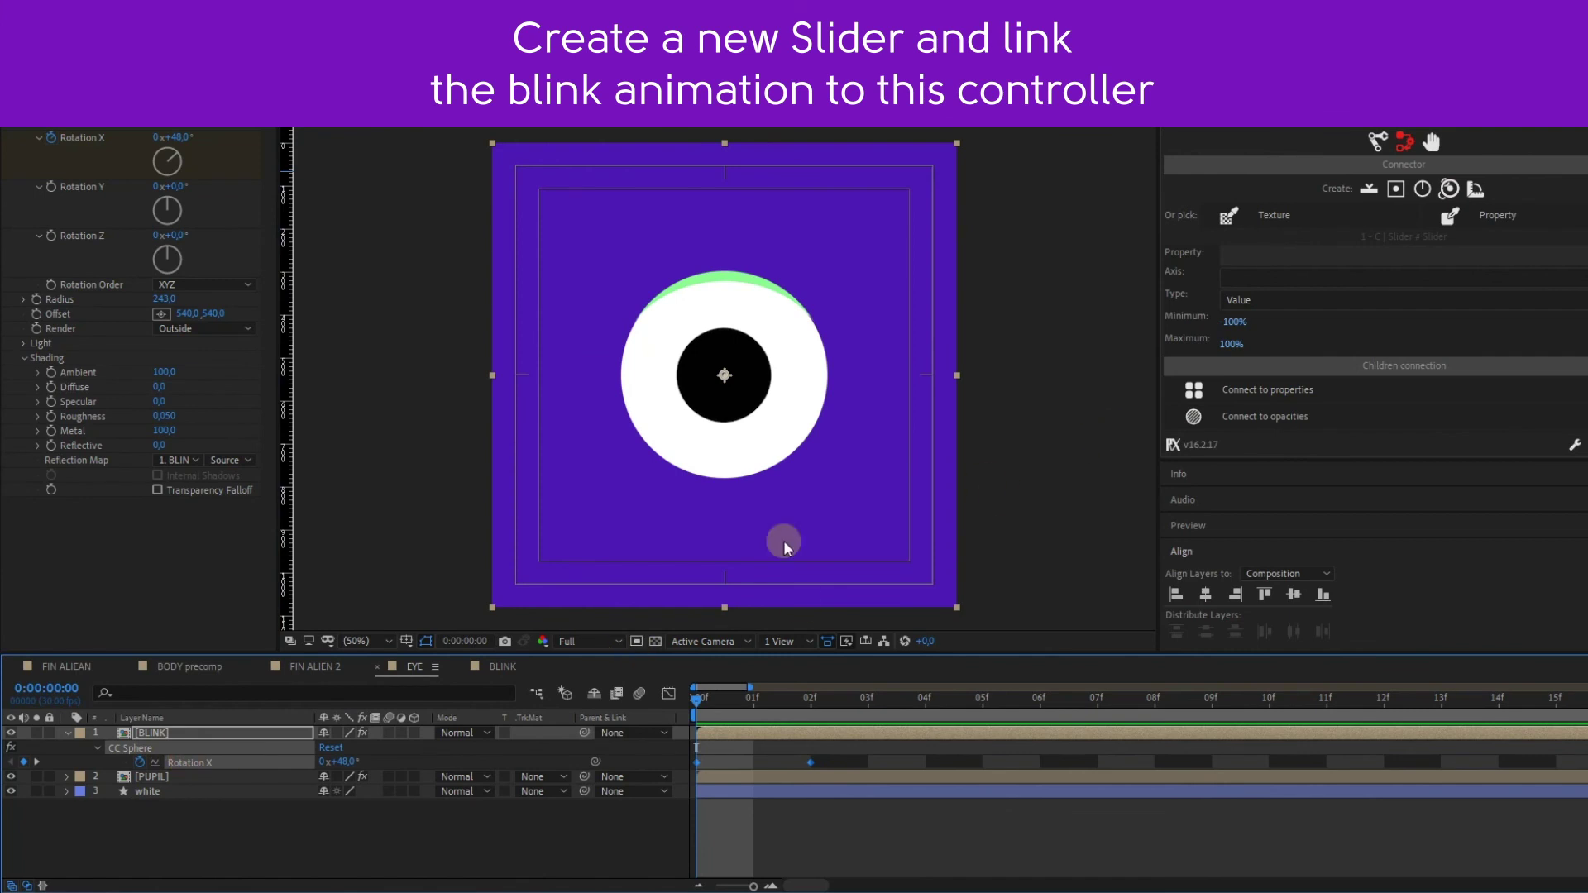
{"action": "left_click", "coordinate": [1268, 390]}
{"action": "left_click", "coordinate": [321, 666]}
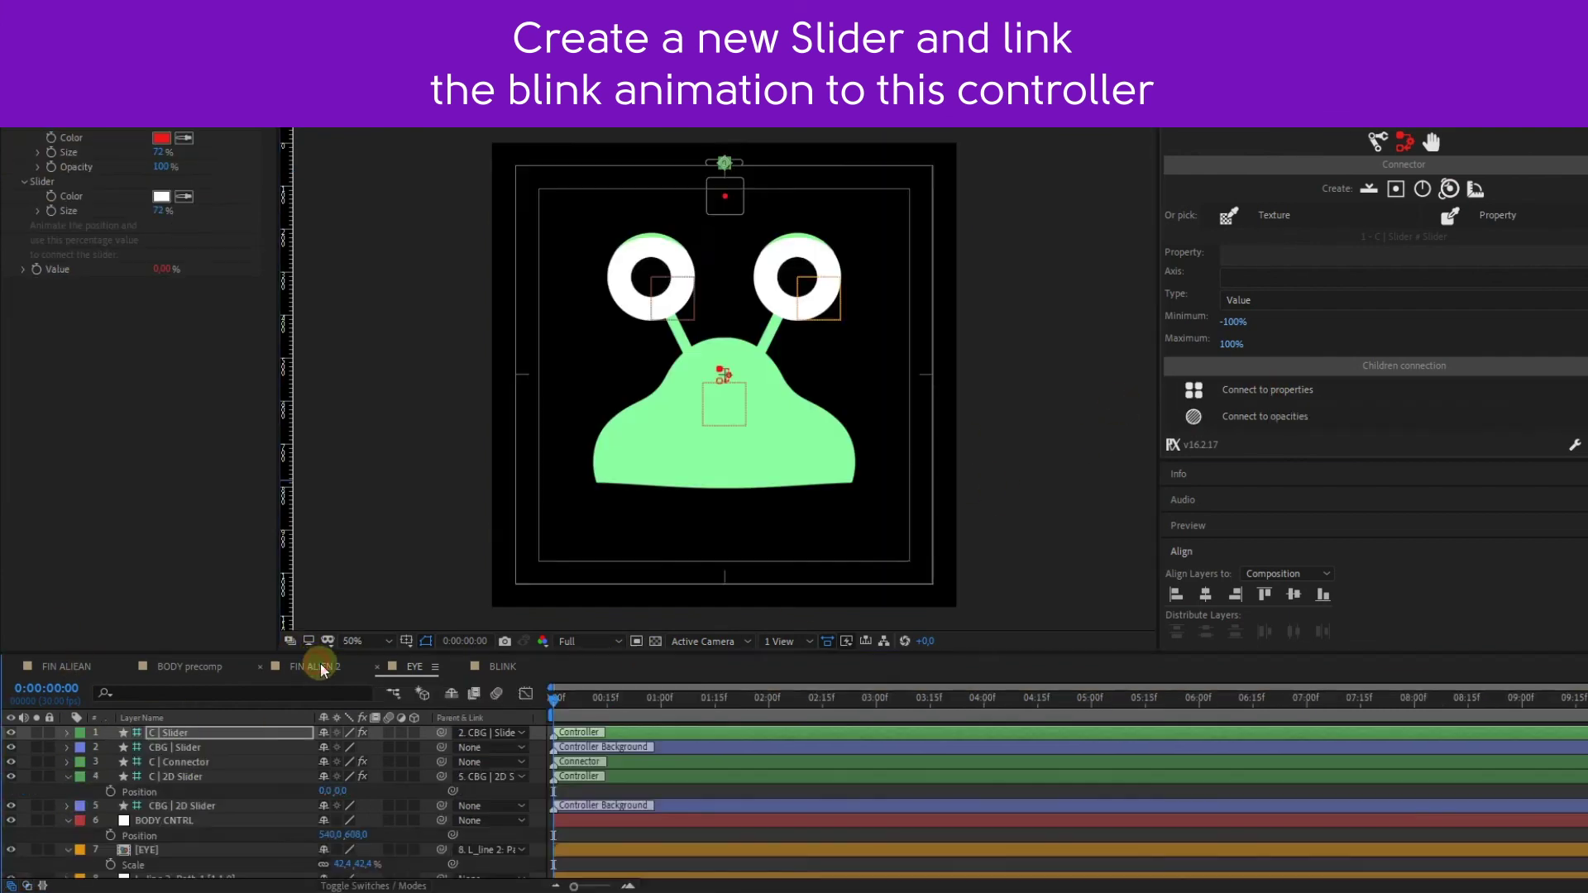
{"action": "key", "text": "p"}
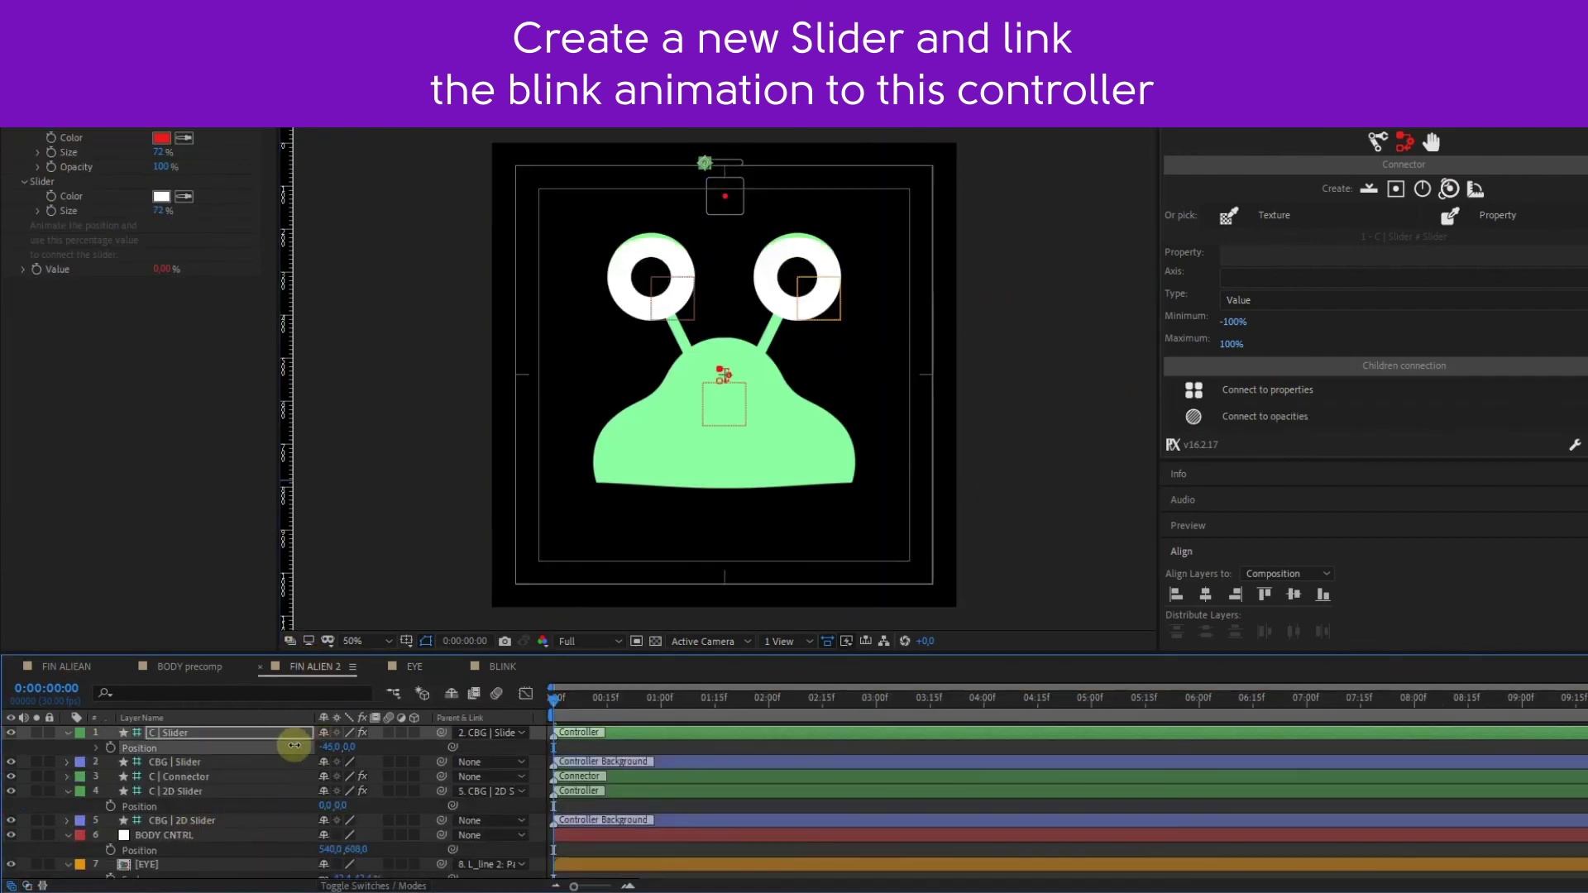
{"action": "left_click_drag", "start_coordinate": [295, 746], "coordinate": [327, 745]}
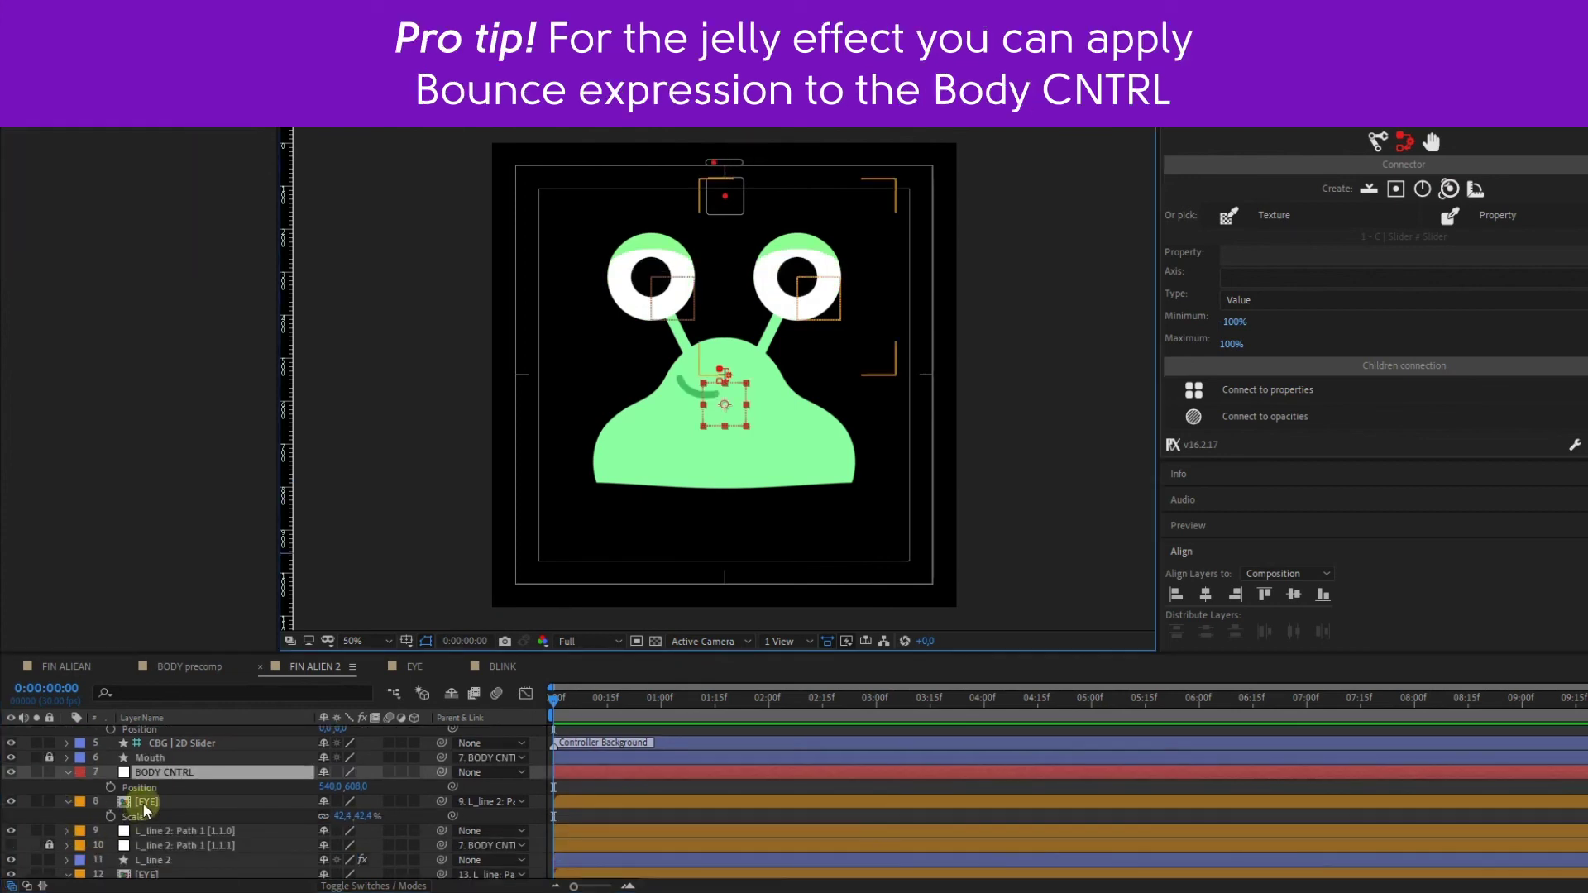
Keyframe BODY CNTRL's Position, raising the body for a second keyframe at 0:00:15
{"action": "left_click", "coordinate": [1069, 523]}
{"action": "left_click", "coordinate": [728, 394]}
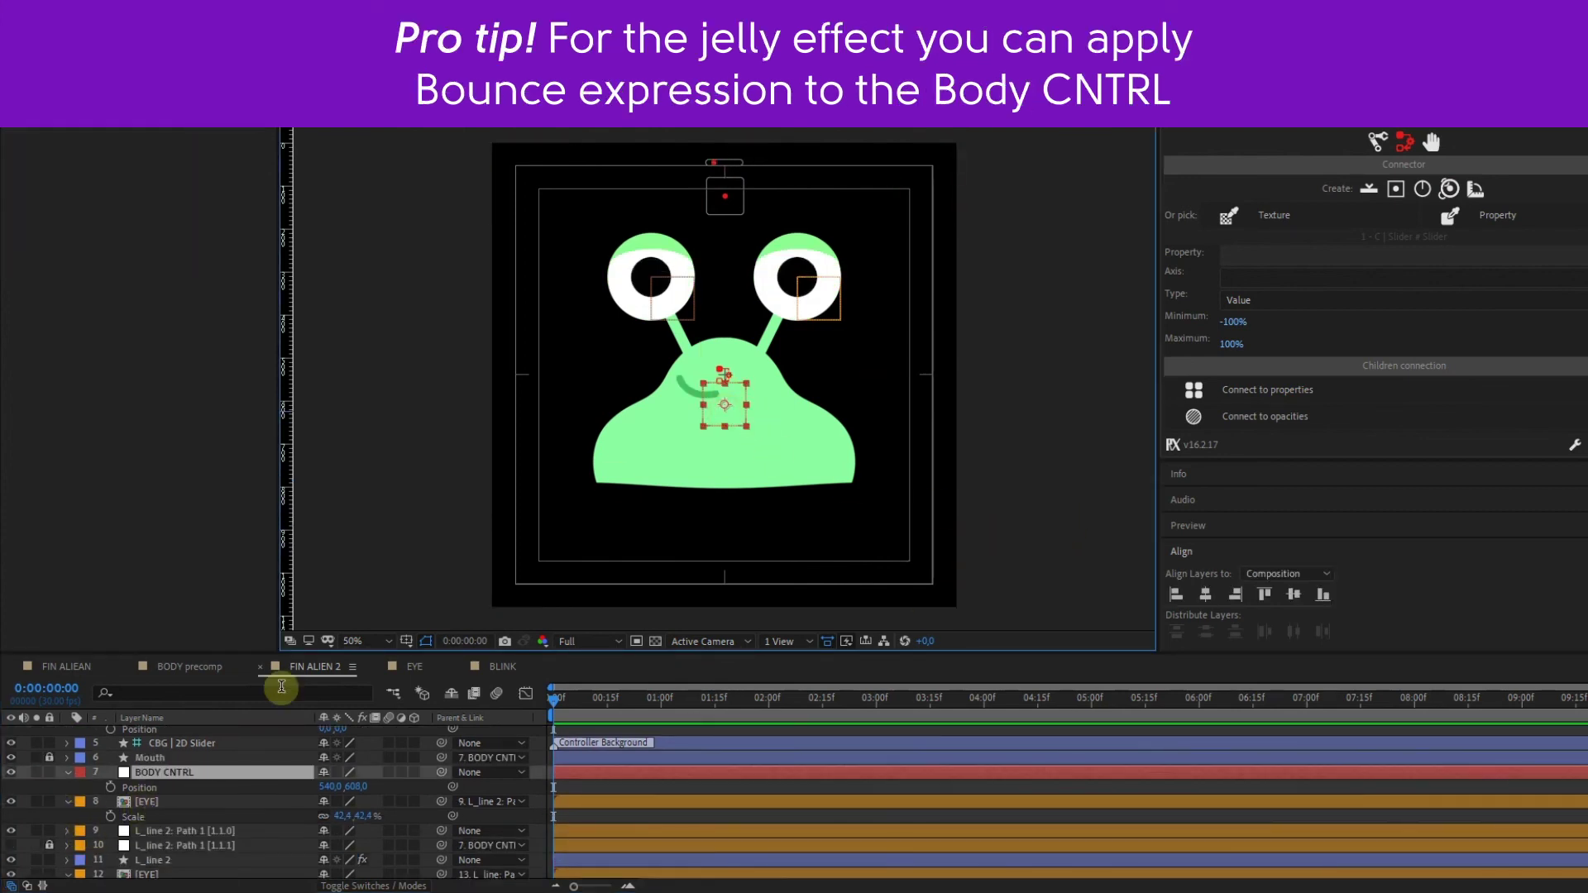
{"action": "left_click", "coordinate": [110, 786]}
{"action": "left_click_drag", "start_coordinate": [661, 700], "coordinate": [607, 703]}
{"action": "mouse_move", "coordinate": [356, 786]}
{"action": "left_mouse_down"}
{"action": "mouse_move", "coordinate": [329, 786]}
{"action": "mouse_move", "coordinate": [396, 786]}
{"action": "left_mouse_up"}
{"action": "left_click", "coordinate": [664, 701]}
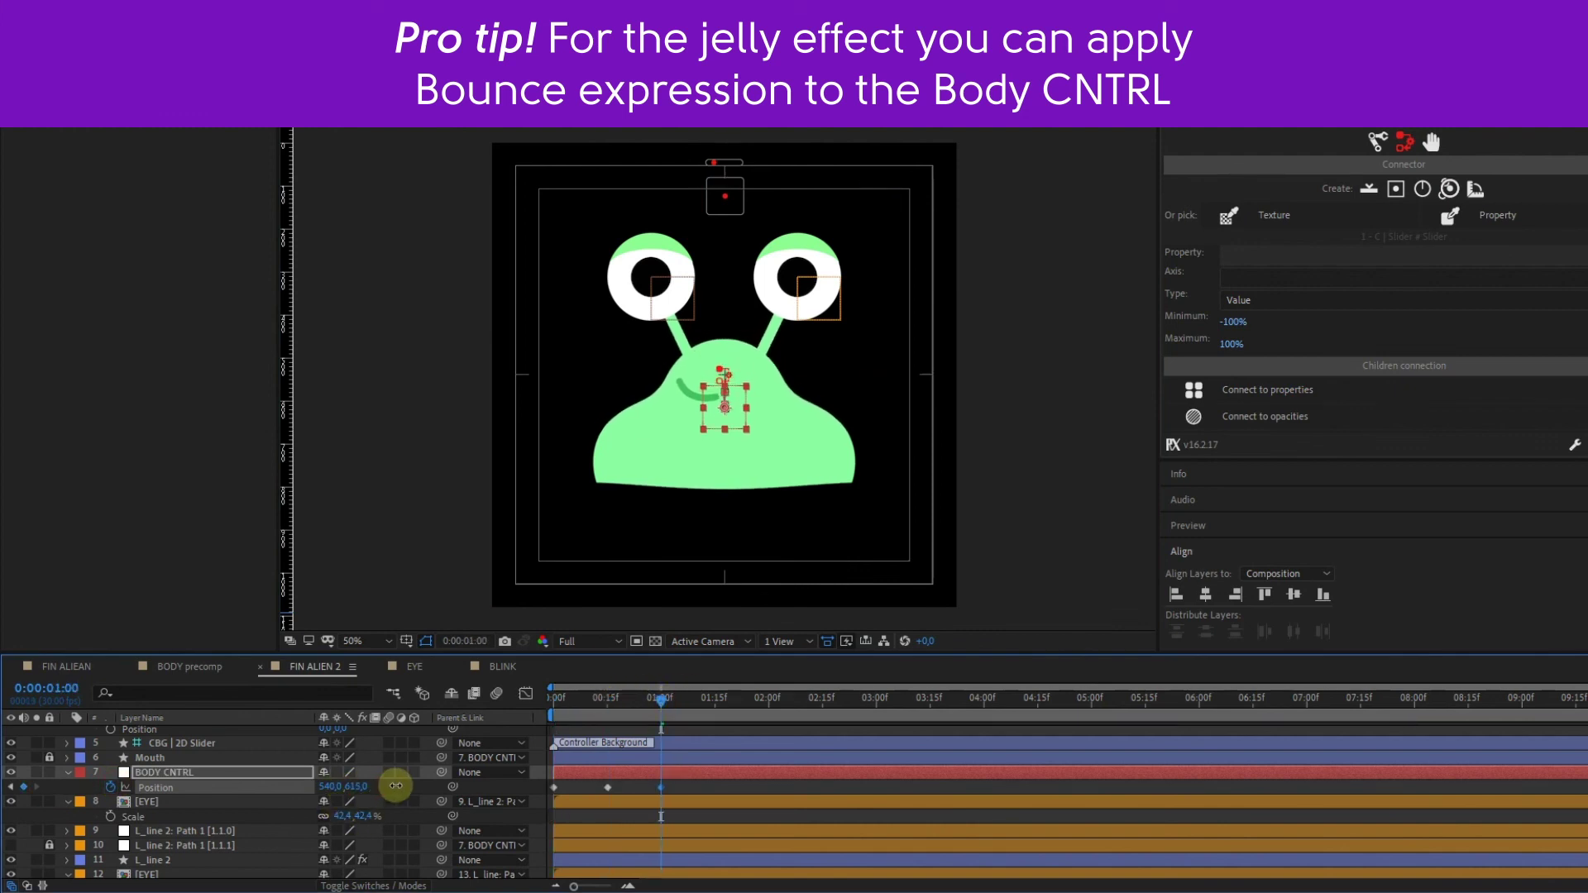
{"action": "key", "text": "Home"}
Parent both eye-stalk path layers to BODY CNTRL
{"action": "left_click", "coordinate": [651, 277]}
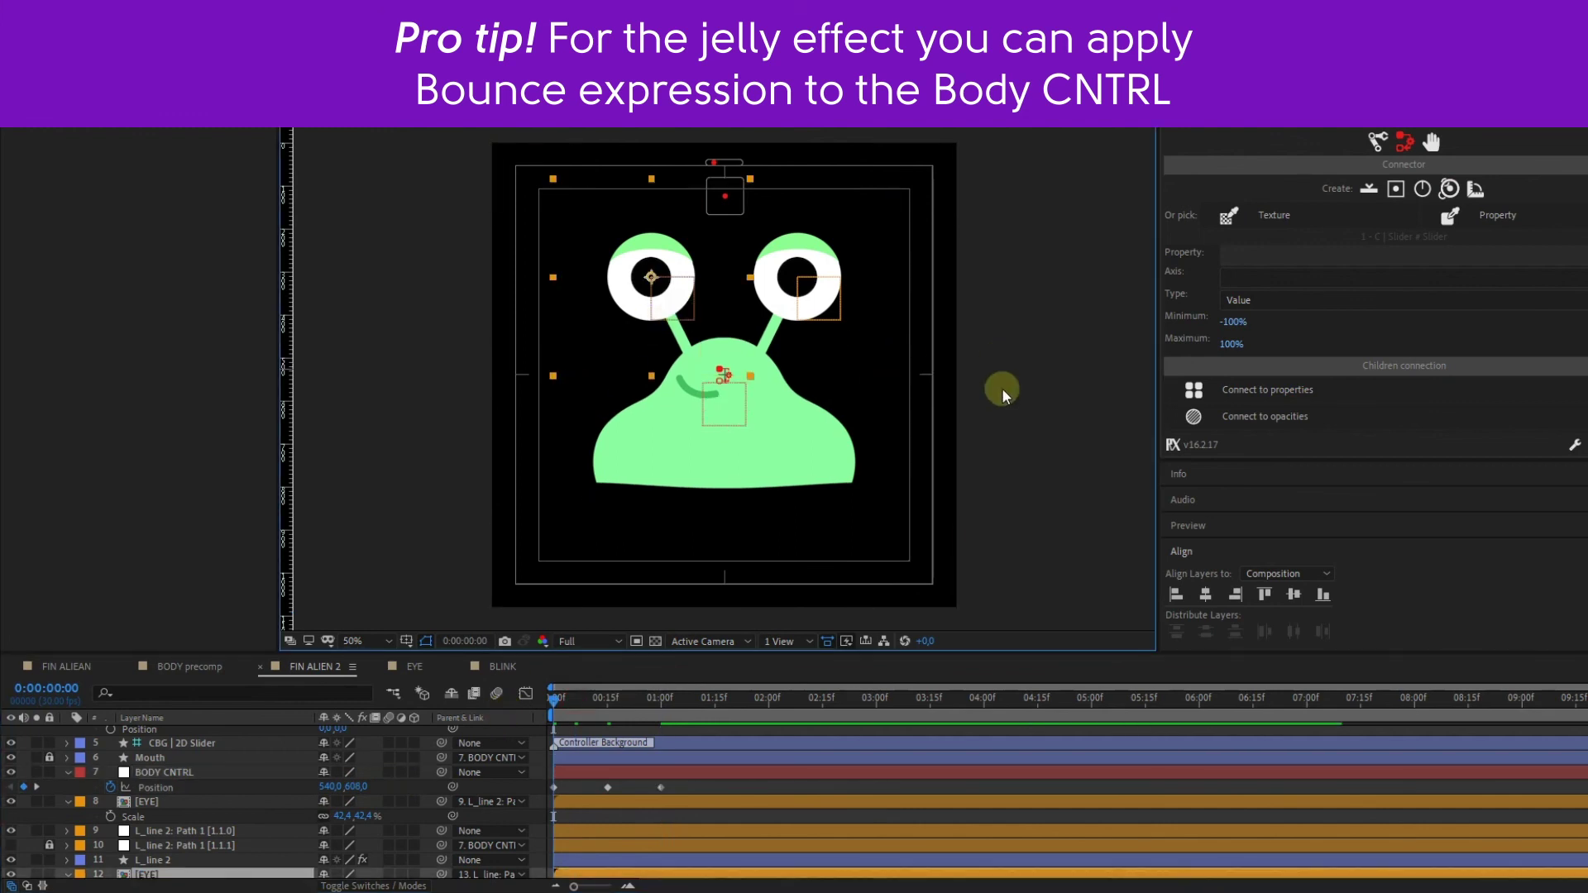
{"action": "left_click", "coordinate": [165, 816]}
{"action": "left_click", "coordinate": [174, 743], "text": "ctrl"}
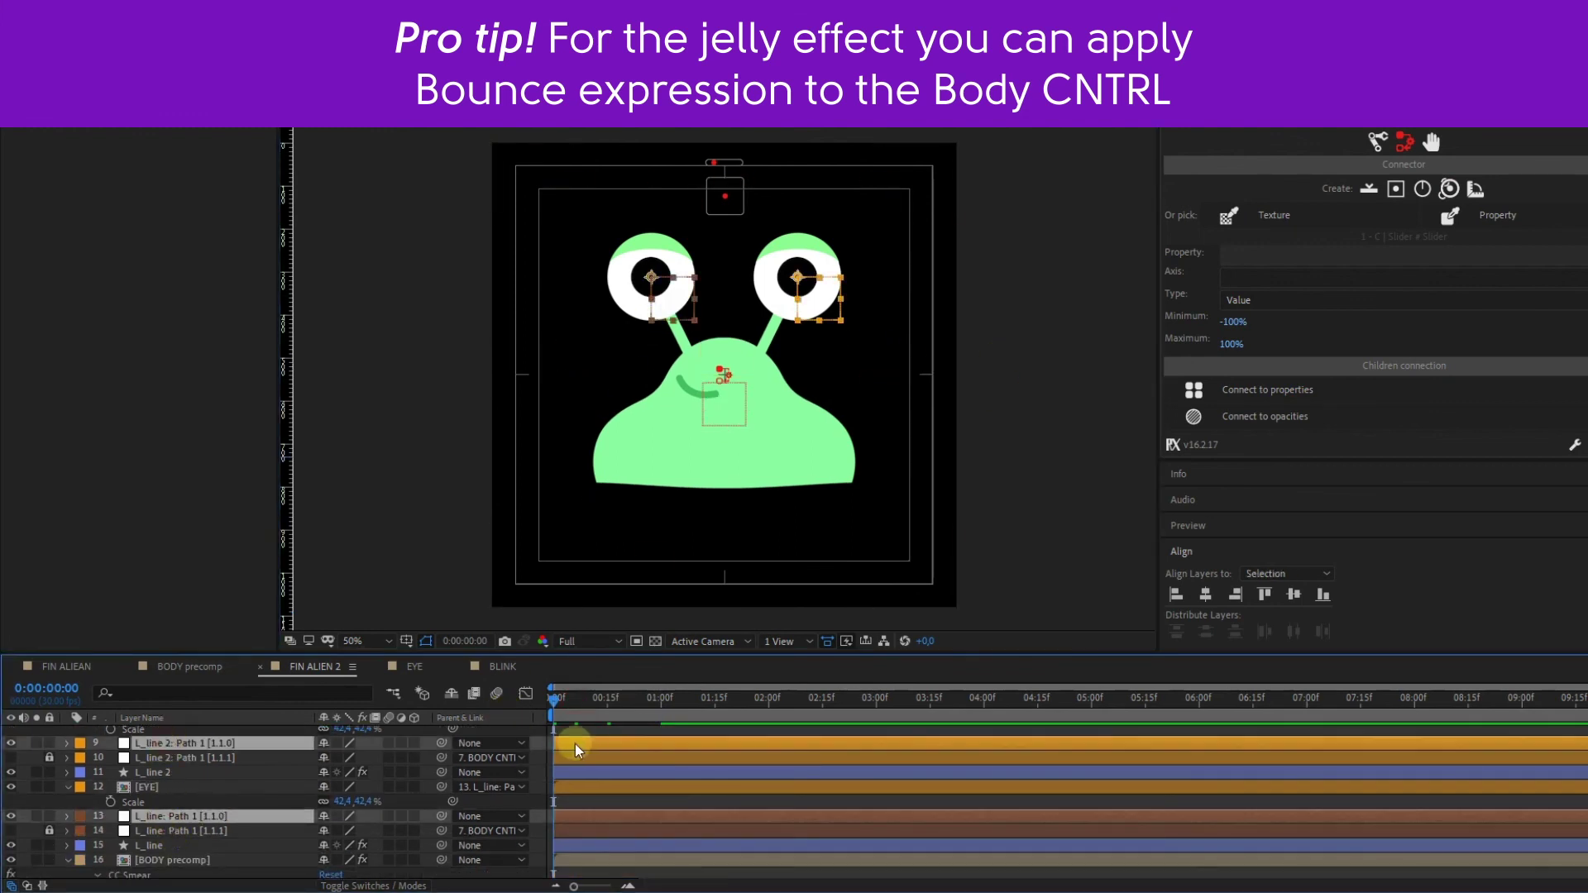
{"action": "left_click", "coordinate": [491, 743]}
{"action": "left_click", "coordinate": [522, 554]}
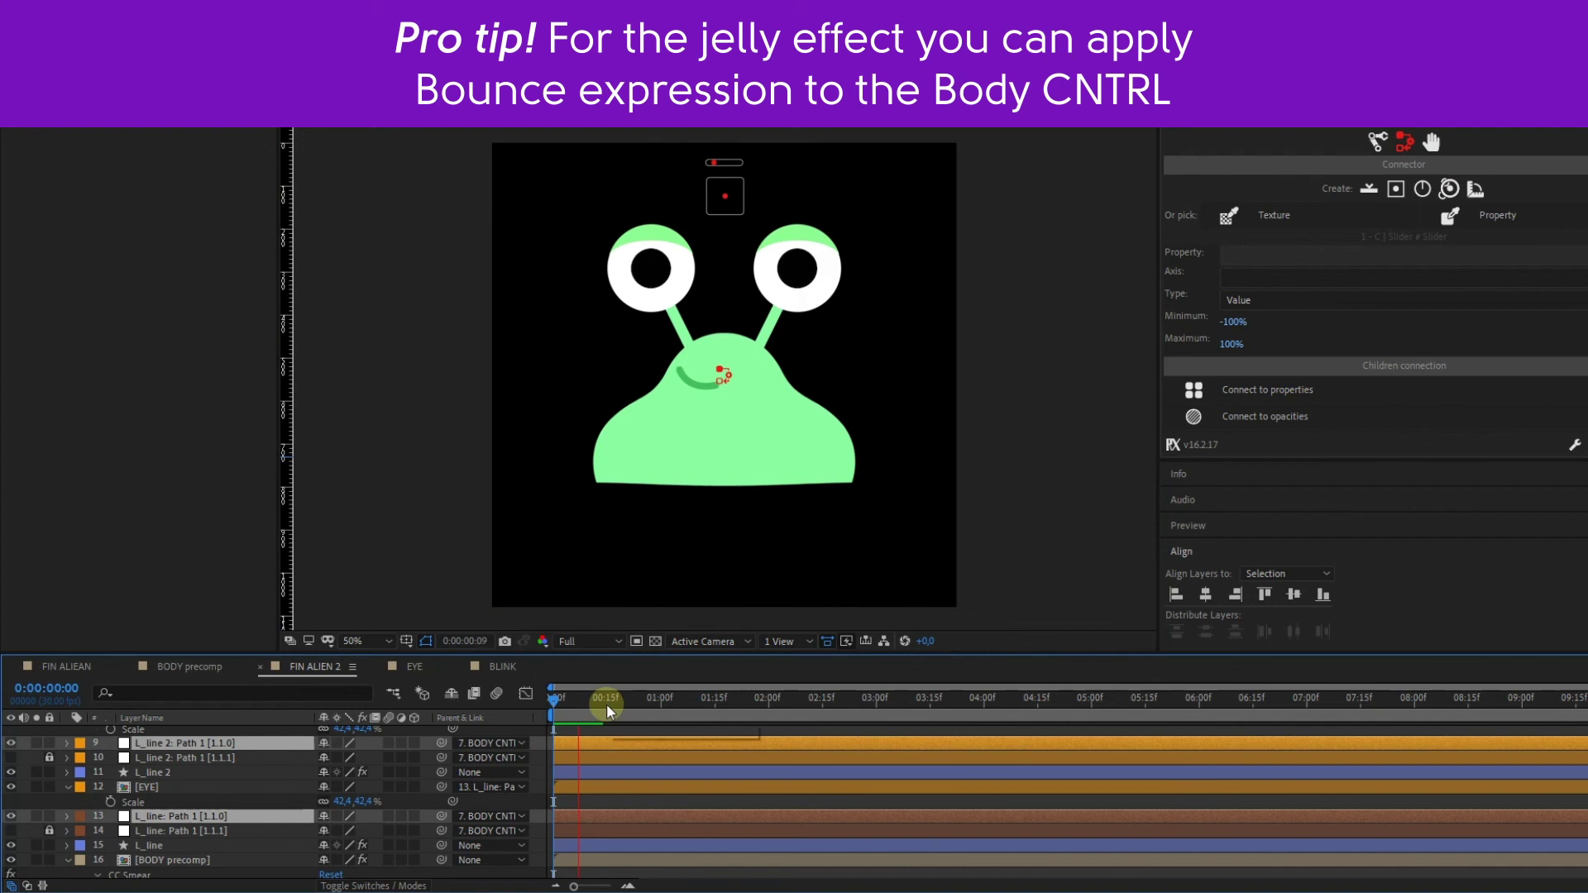
Paste a bounce expression (amp .025, freq 2) on BODY CNTRL's Position and preview it
{"action": "scroll", "coordinate": [142, 794], "scroll_direction": "up", "scroll_amount": 2}
{"action": "left_click", "coordinate": [162, 765]}
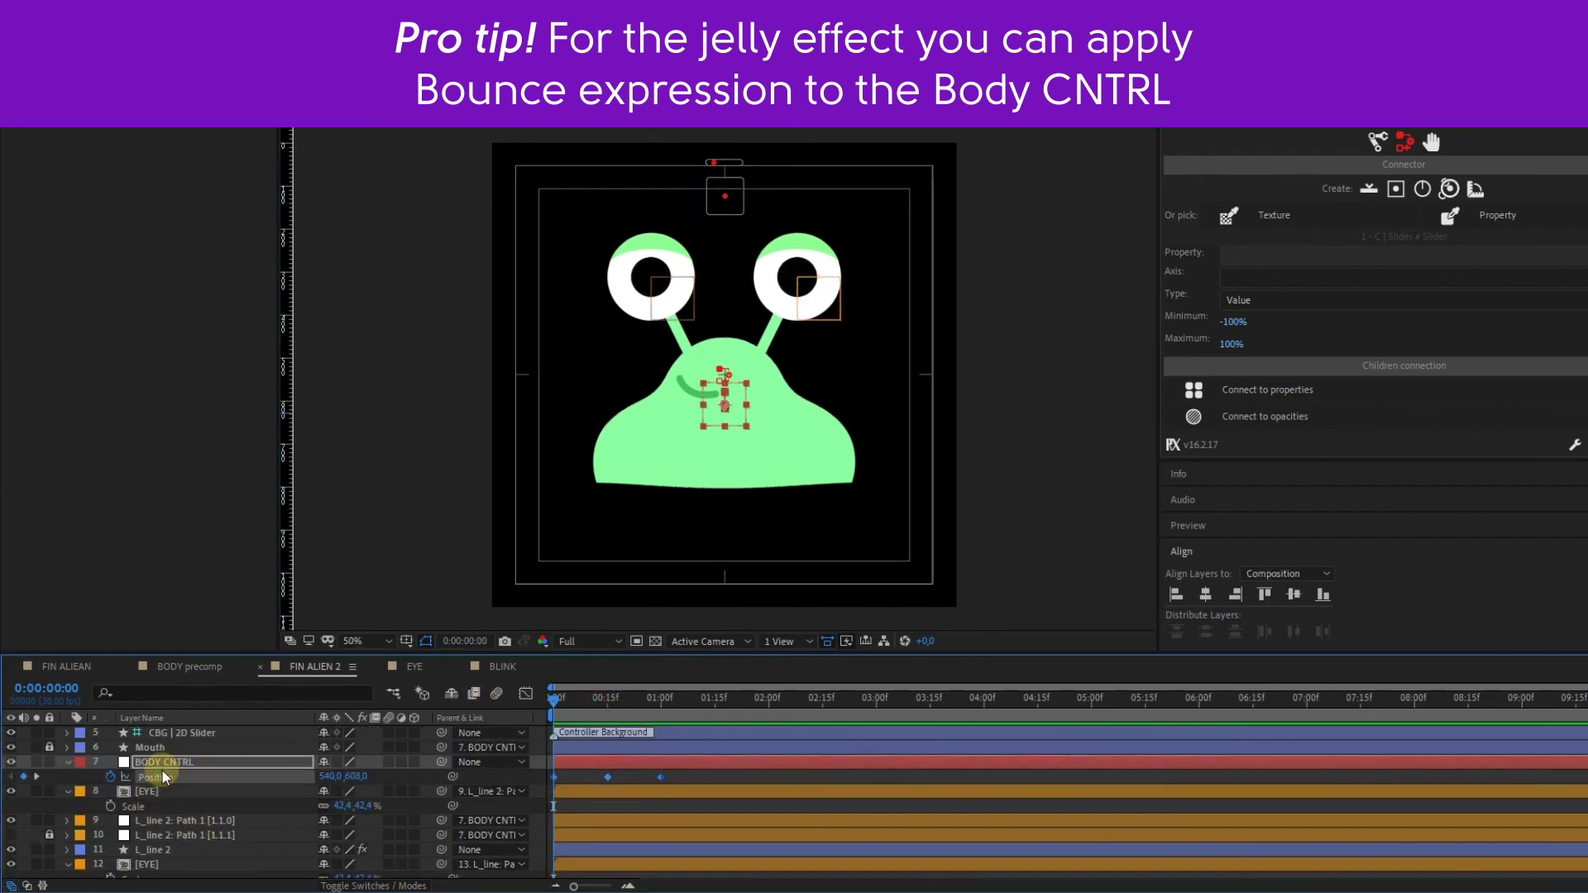
{"action": "key", "text": "e"}
{"action": "key", "text": "e"}
{"action": "key", "text": "ctrl+v"}
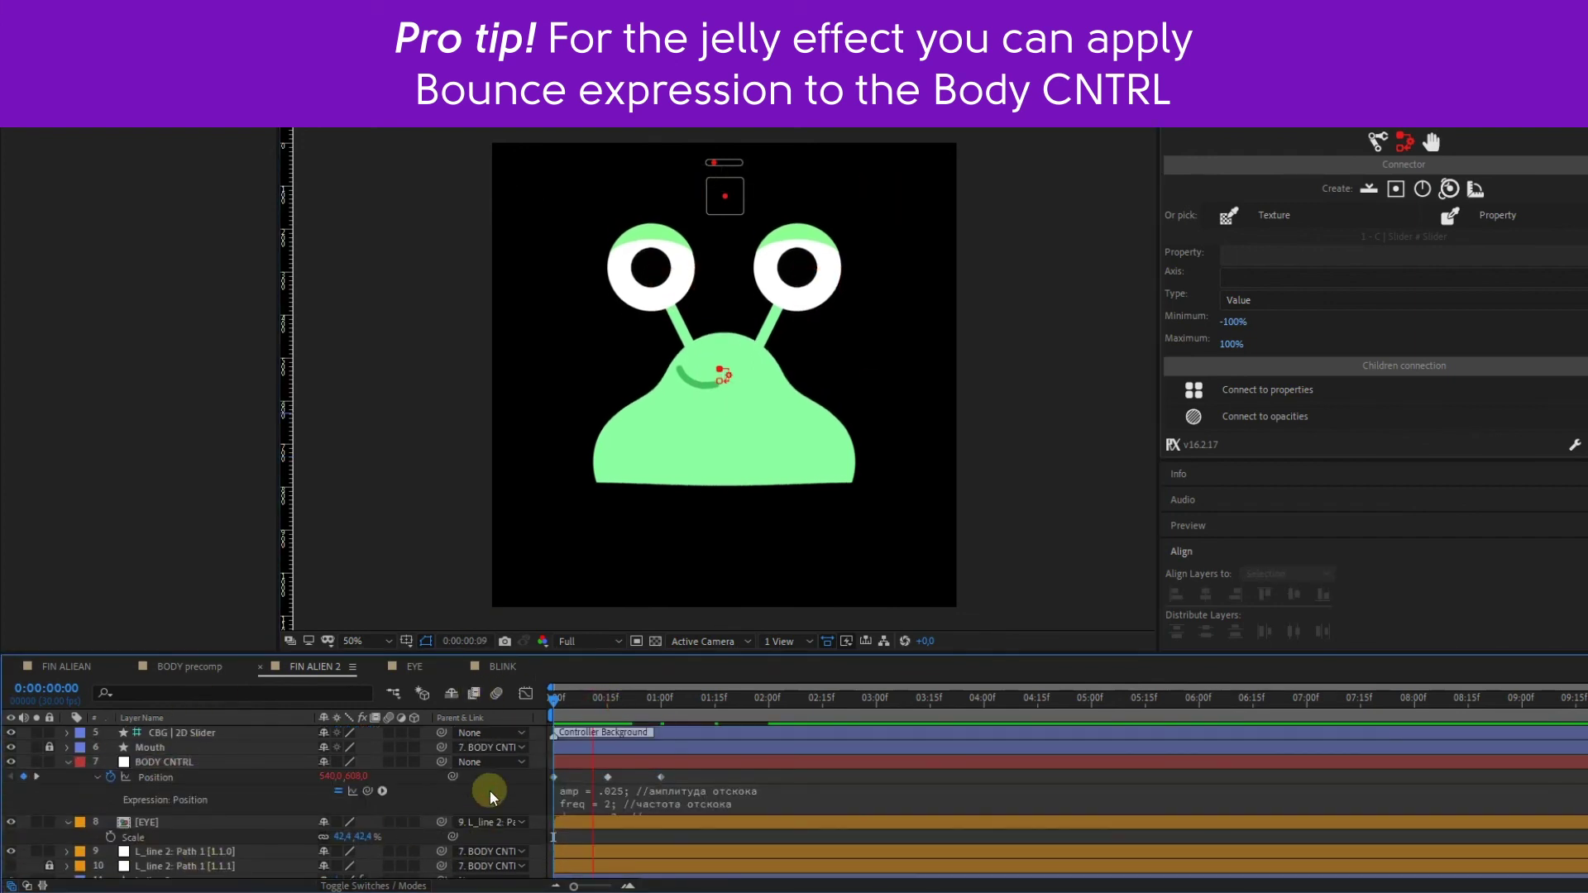
{"action": "left_click", "coordinate": [490, 790]}
{"action": "key", "text": "space"}
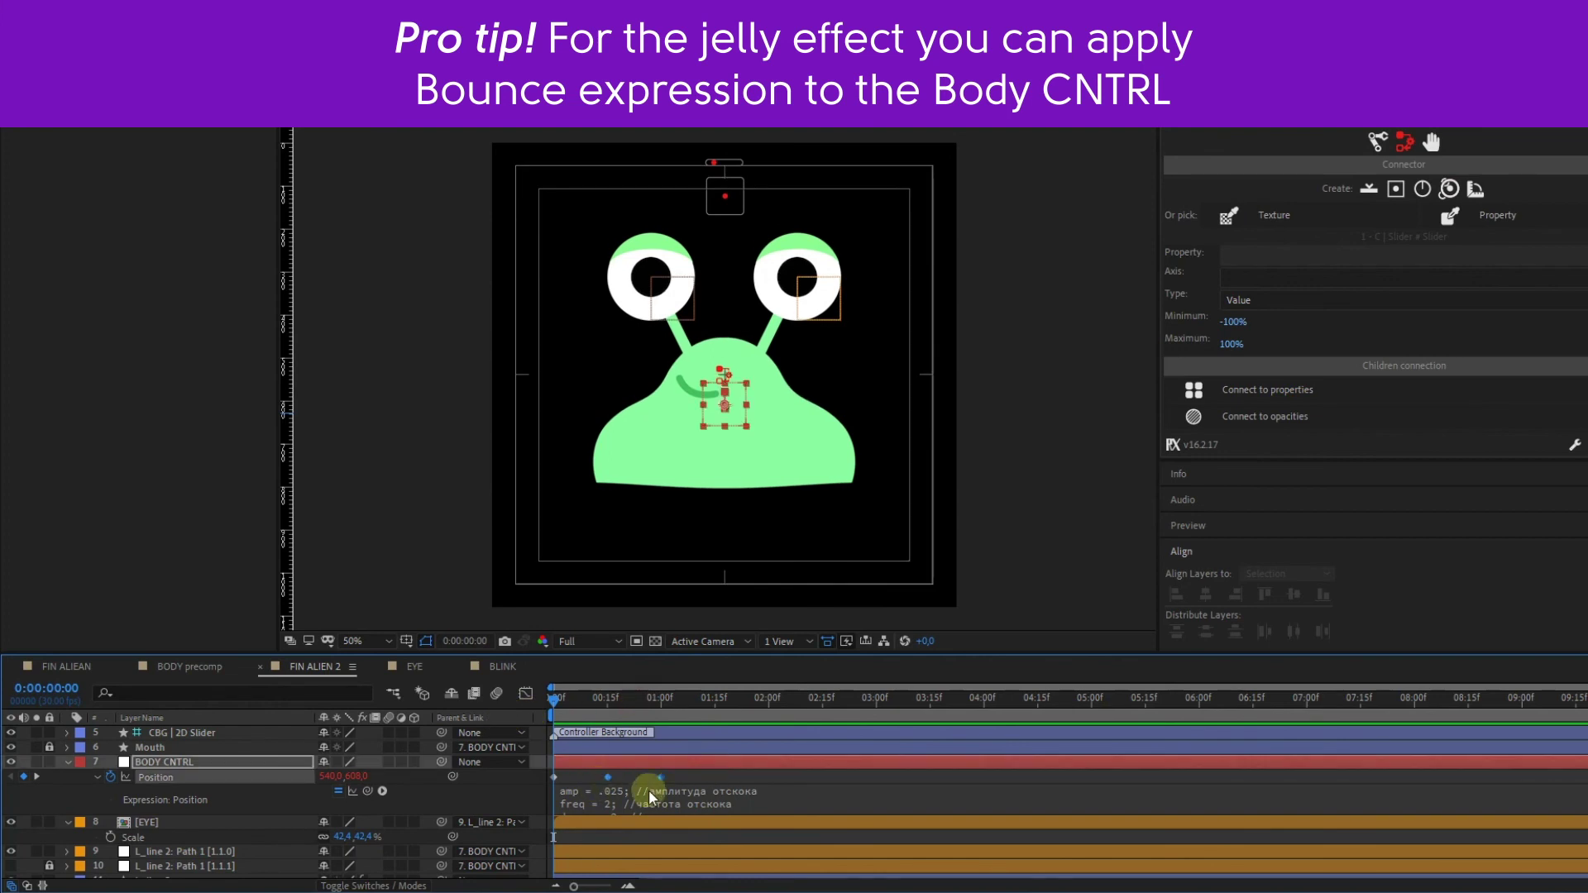
{"action": "scroll", "coordinate": [648, 790], "scroll_direction": "up", "scroll_amount": 3}
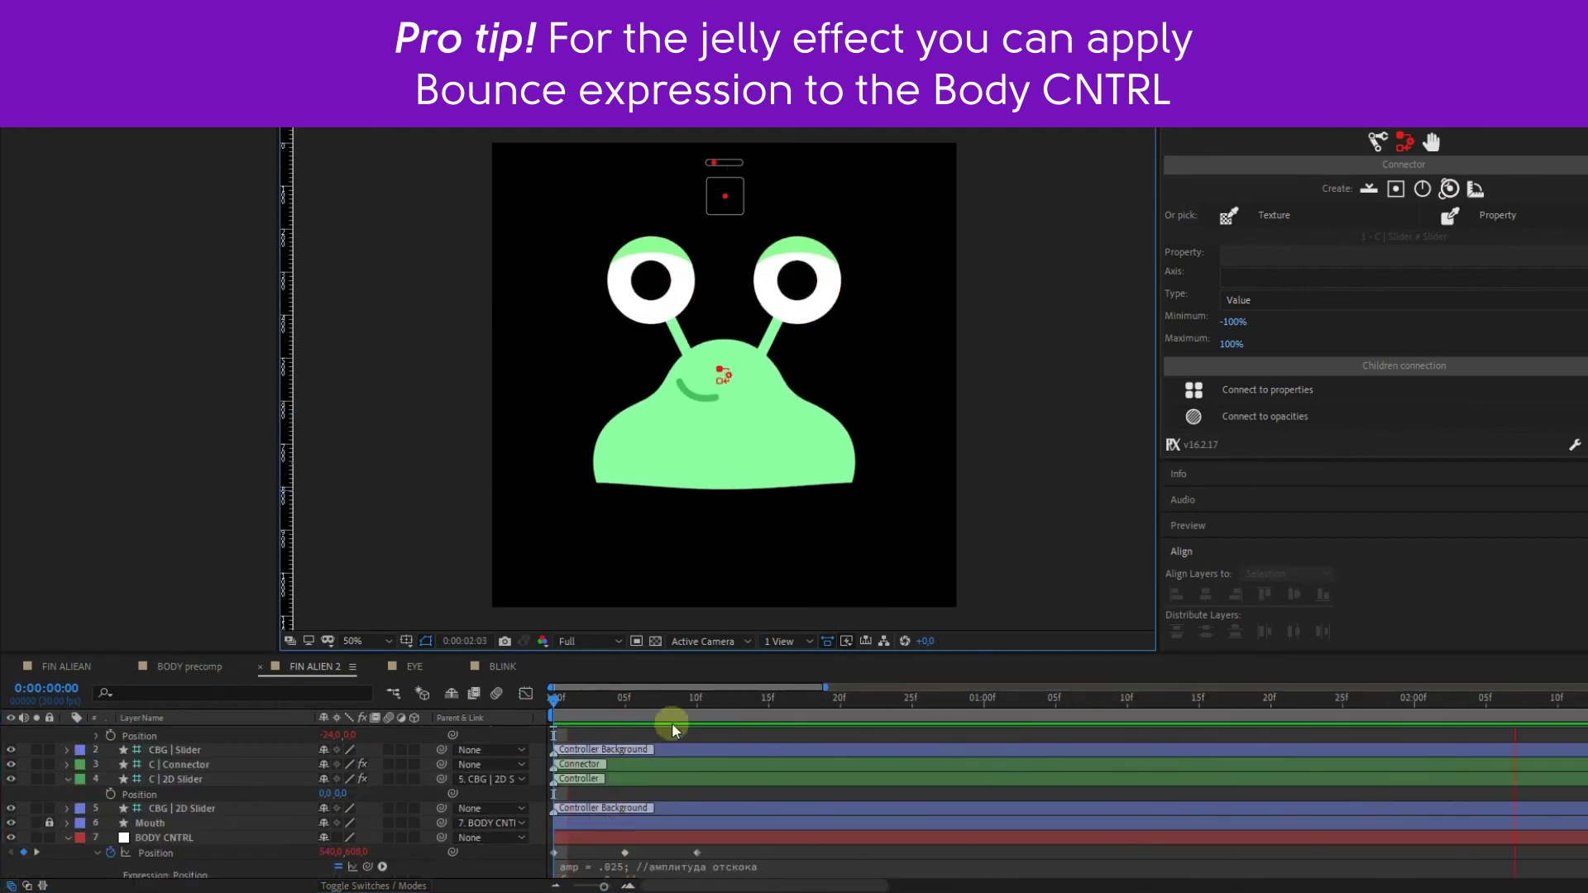
{"action": "left_click_drag", "start_coordinate": [550, 696], "coordinate": [692, 703]}
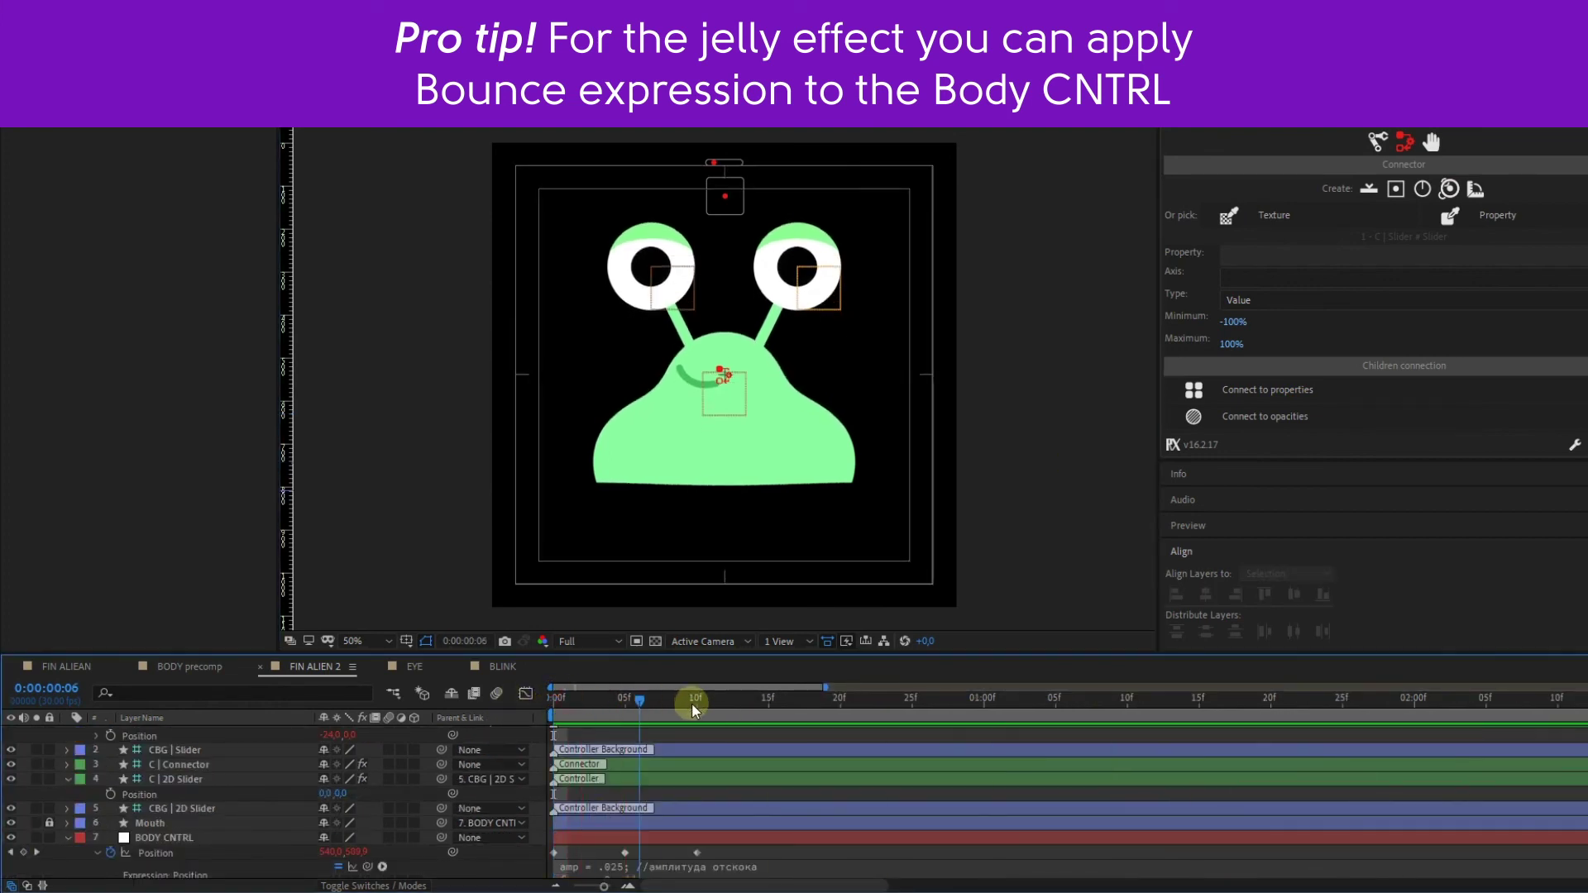